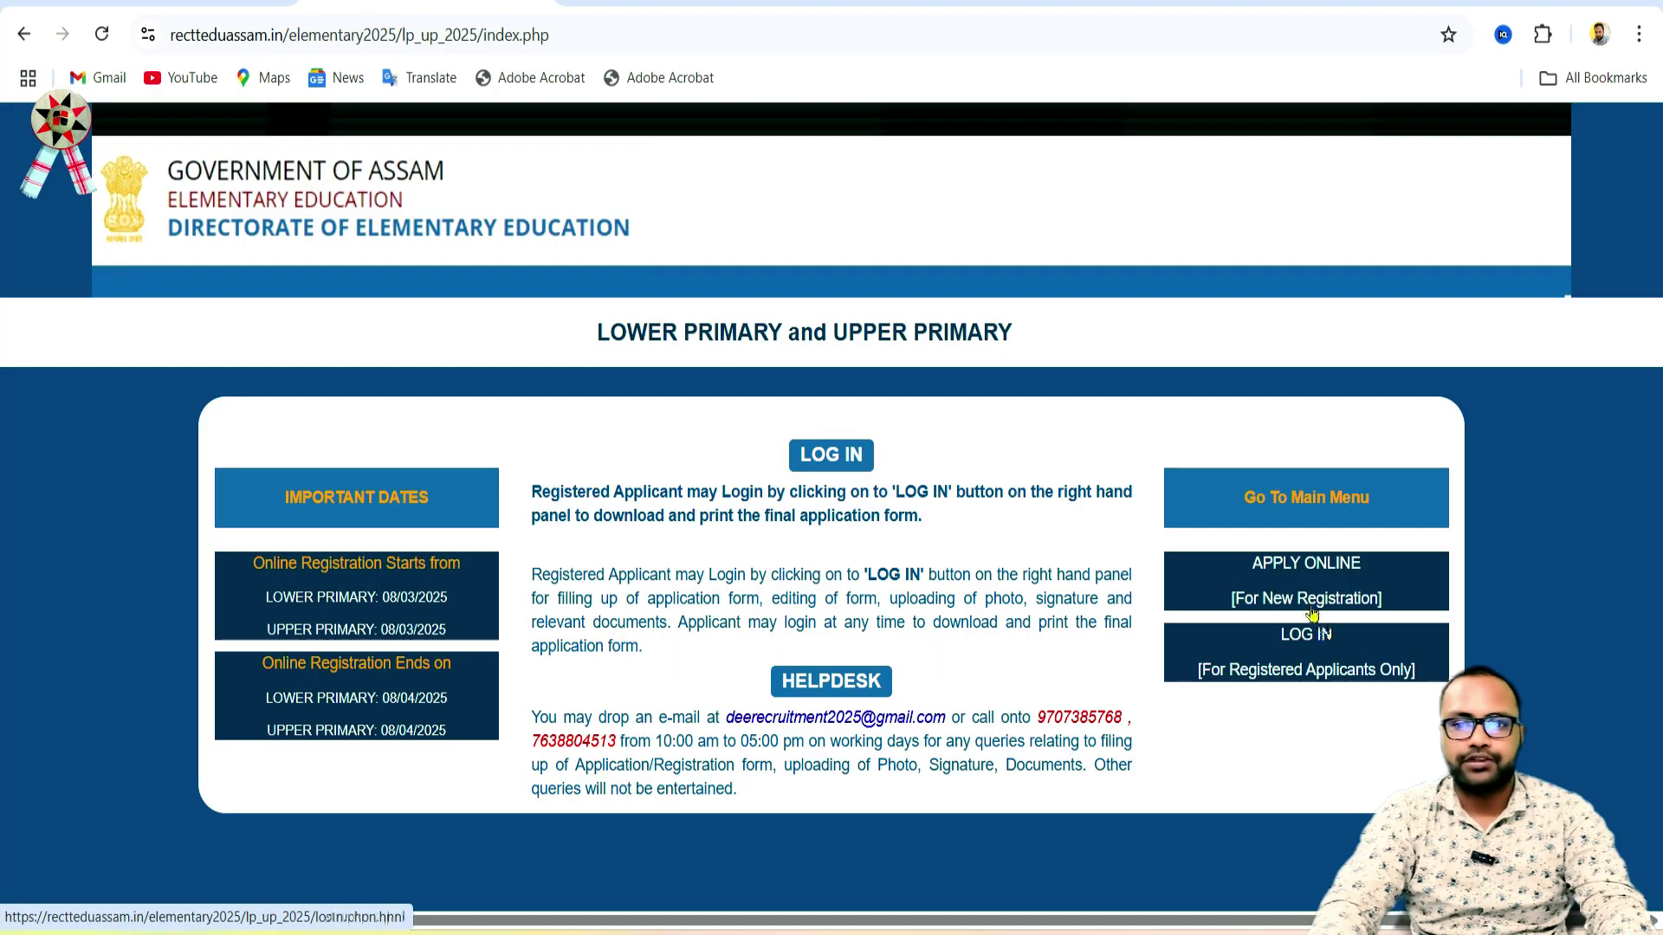
Open the online application form for new registration and set the post category to UPPER PRIMARY
left_click(1301, 578)
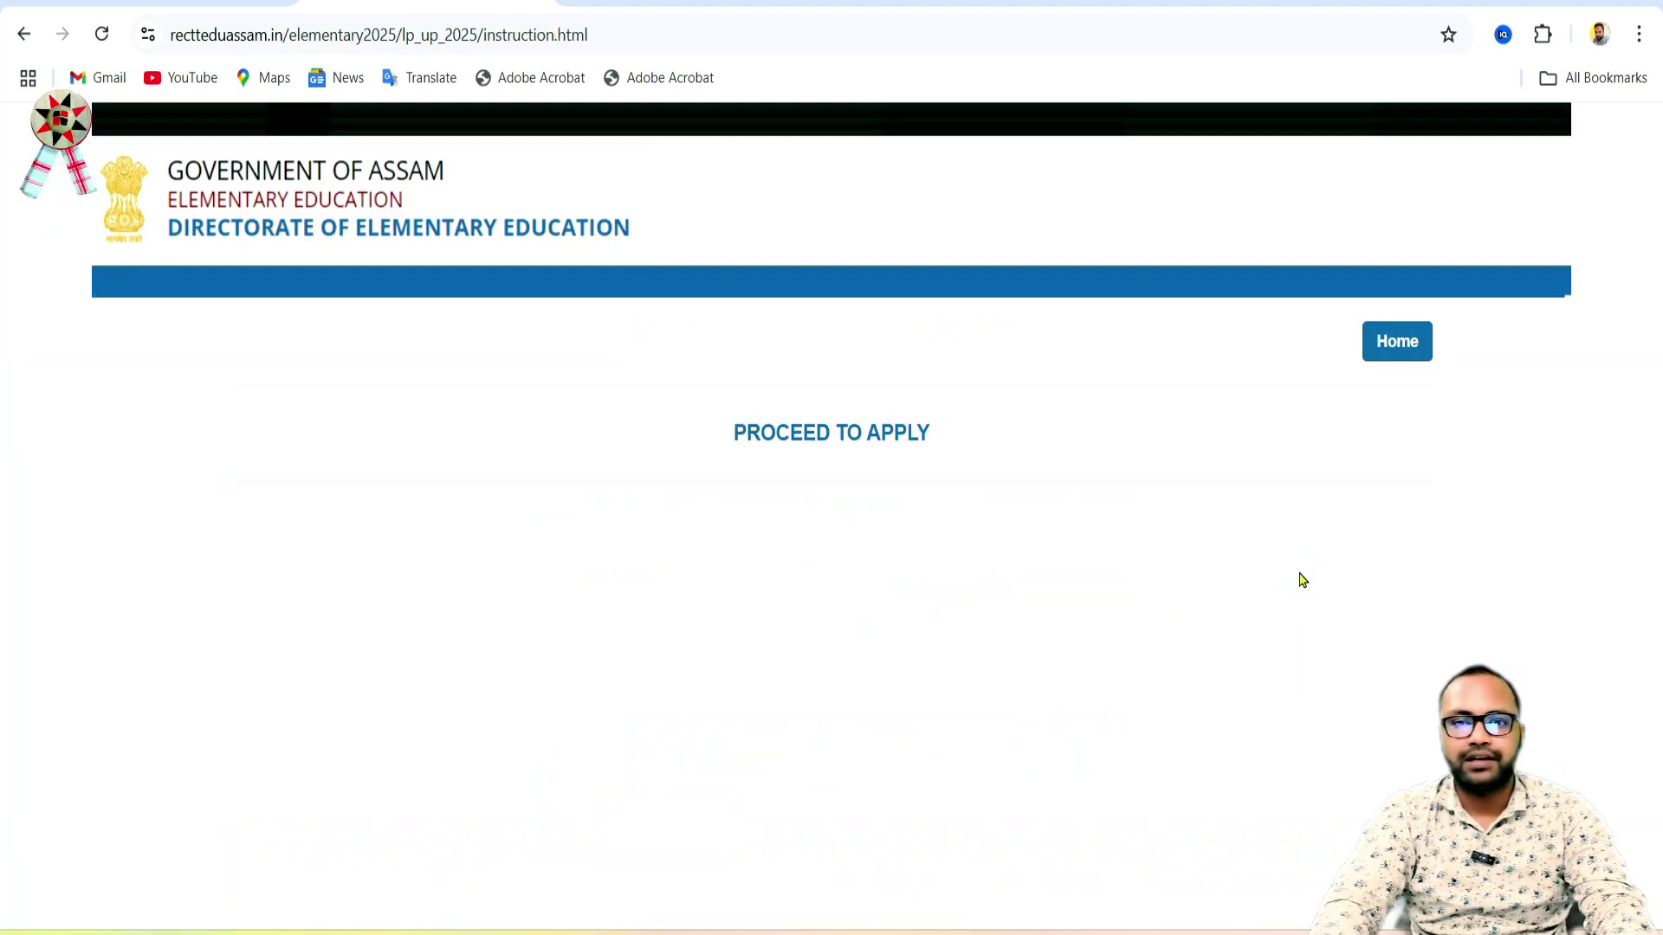
left_click(849, 430)
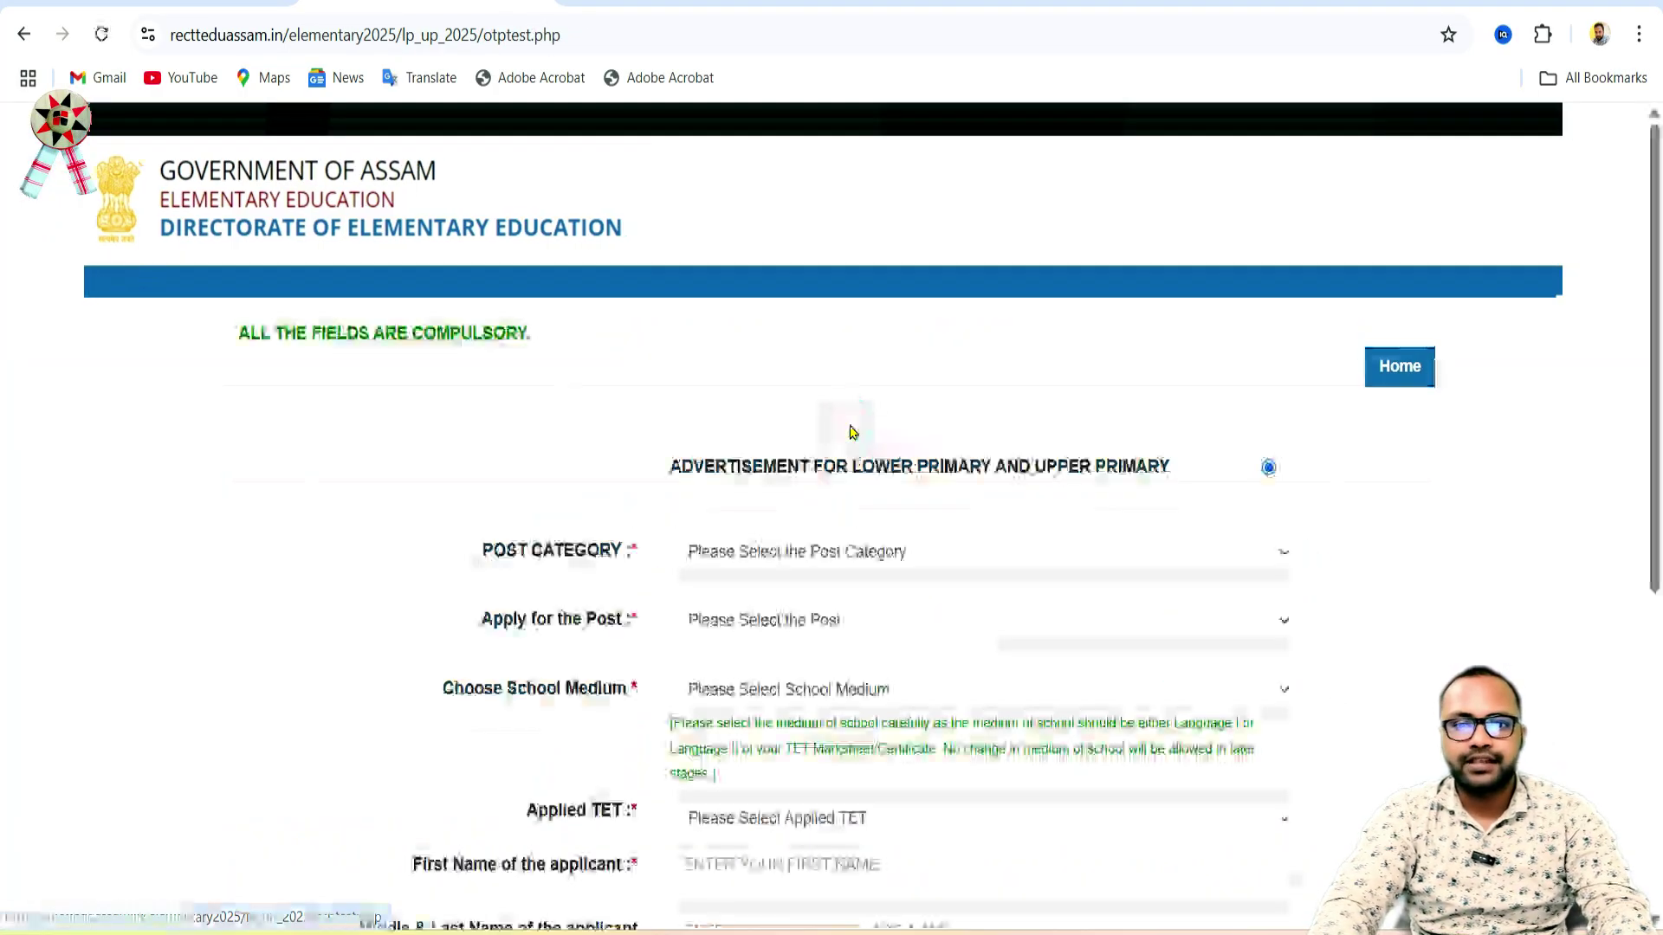
left_click(708, 559)
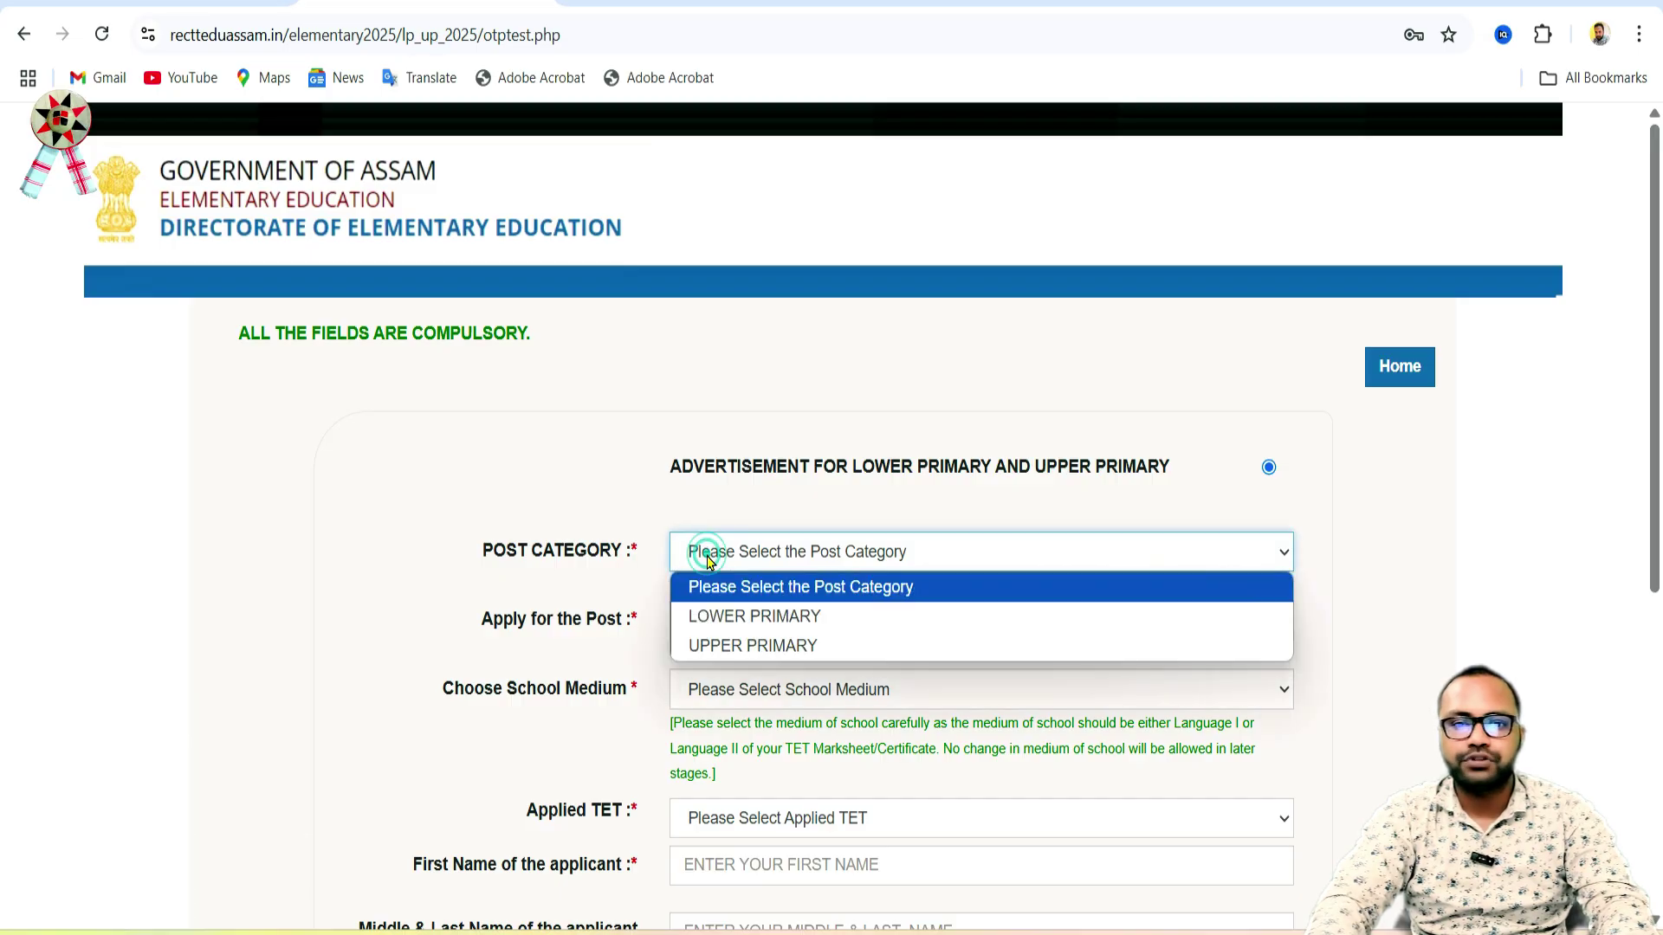
left_click(752, 646)
Choose ASSISTANT TEACHER OF UPPER PRIMARY SCHOOL as the post and Assamese as the school medium
scroll(594, 504, "down", 3)
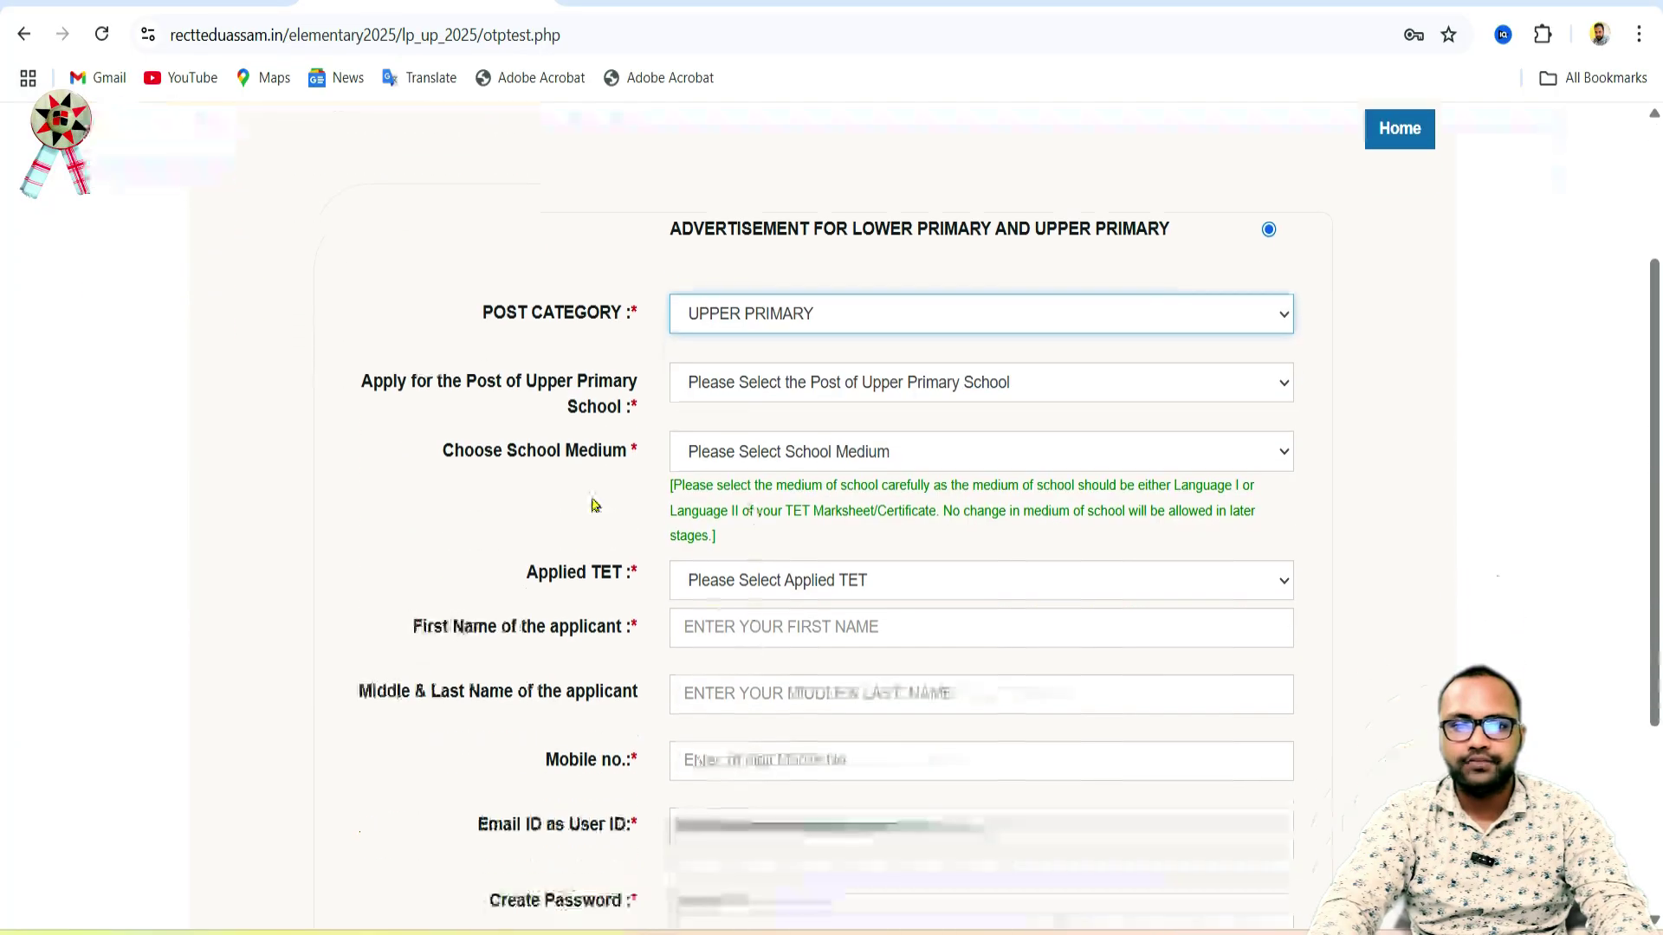
left_click(703, 396)
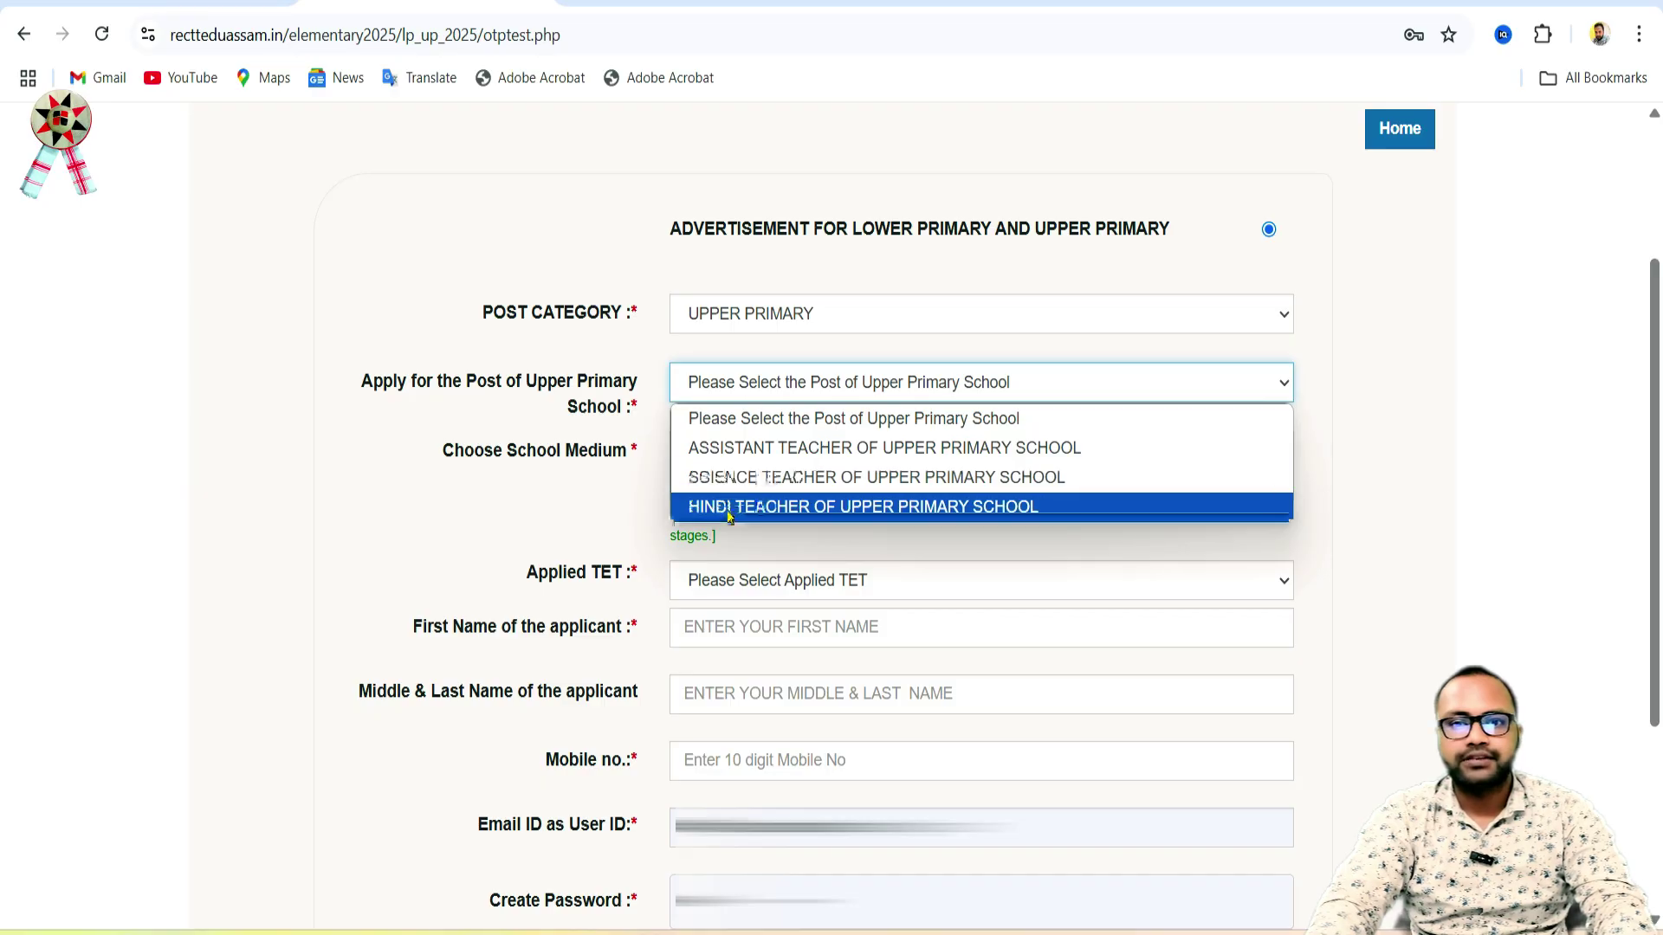
left_click(798, 456)
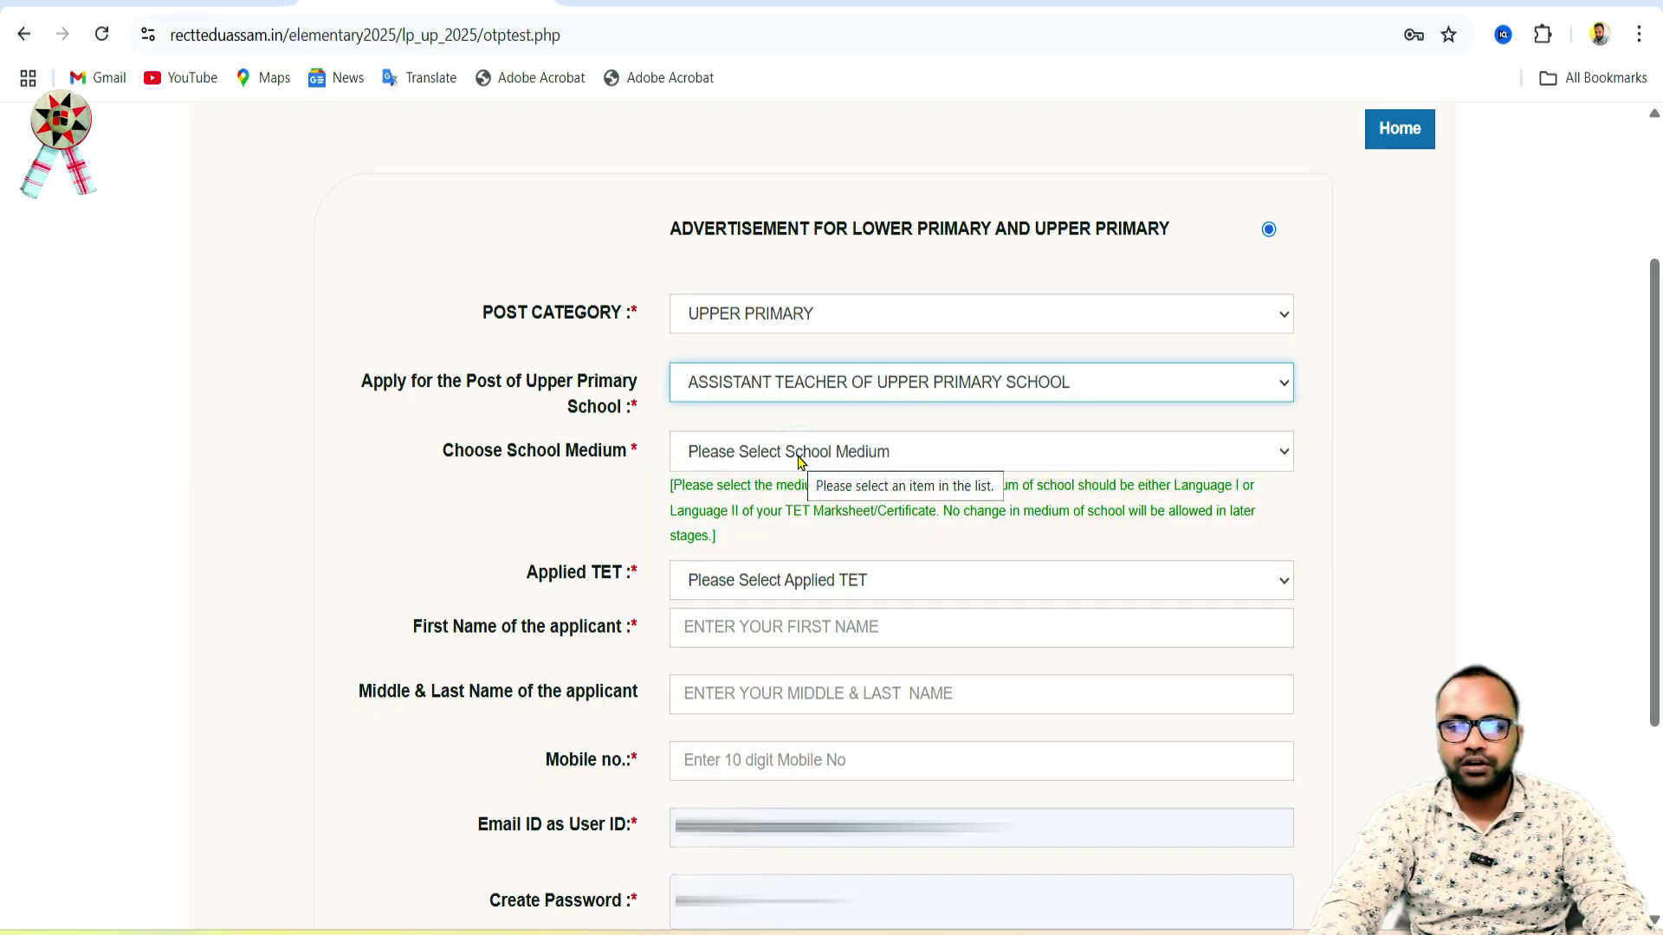
left_click(723, 452)
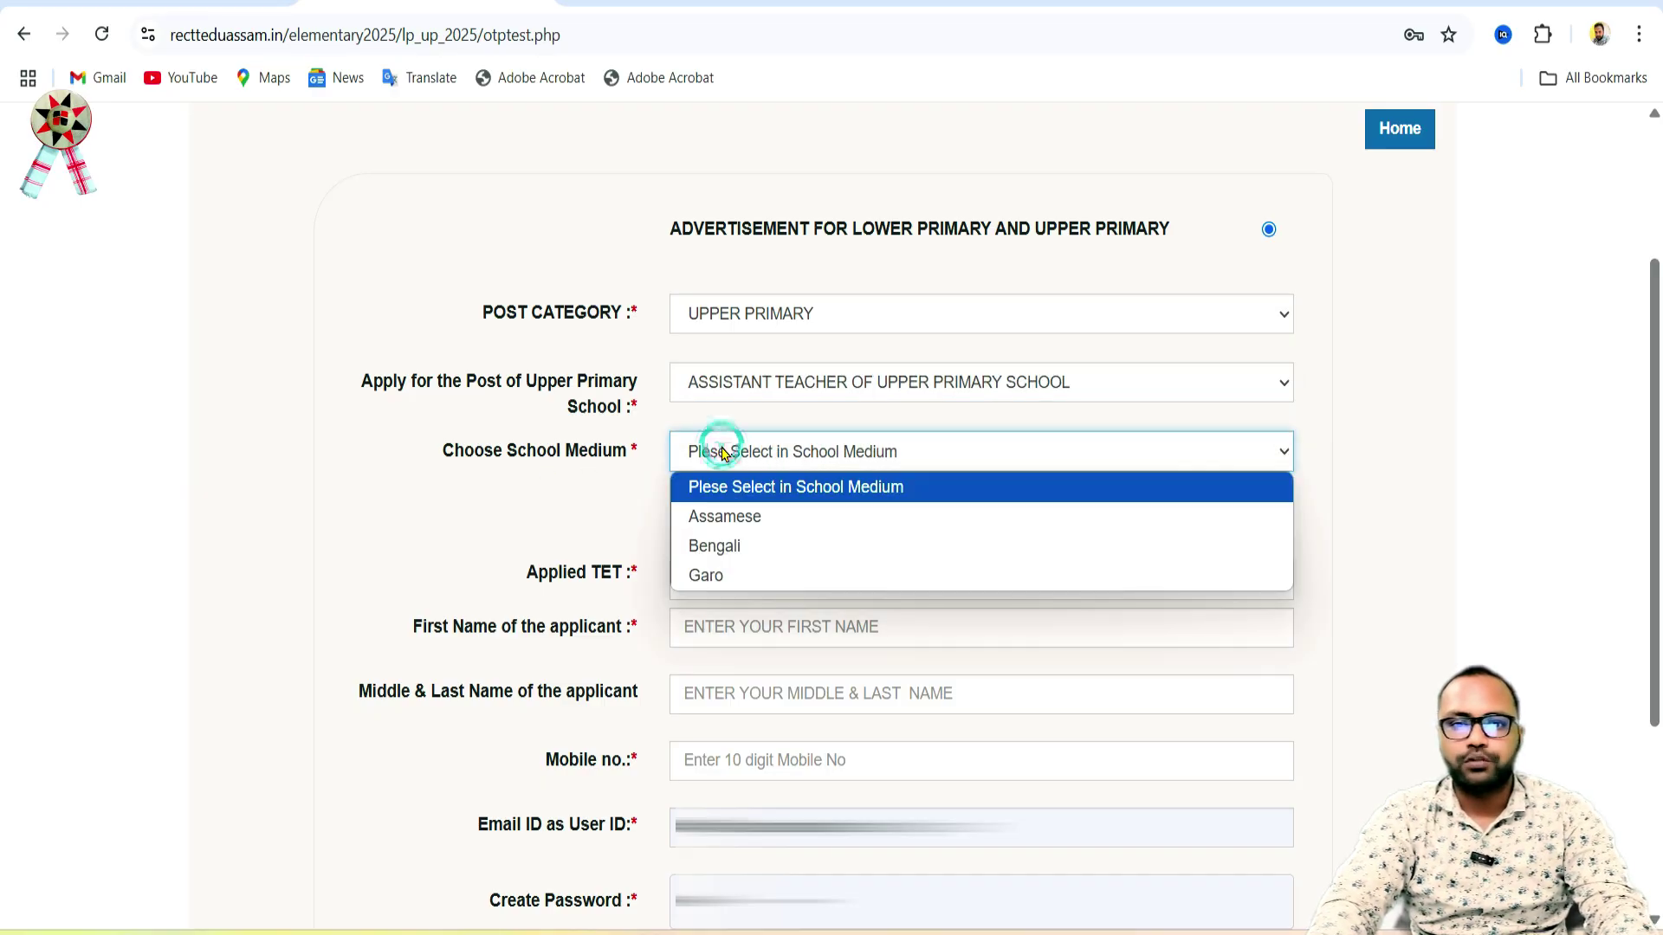
left_click(737, 518)
Set the applied TET to CENTRAL - TET in the registration form
scroll(739, 531, "down", 3)
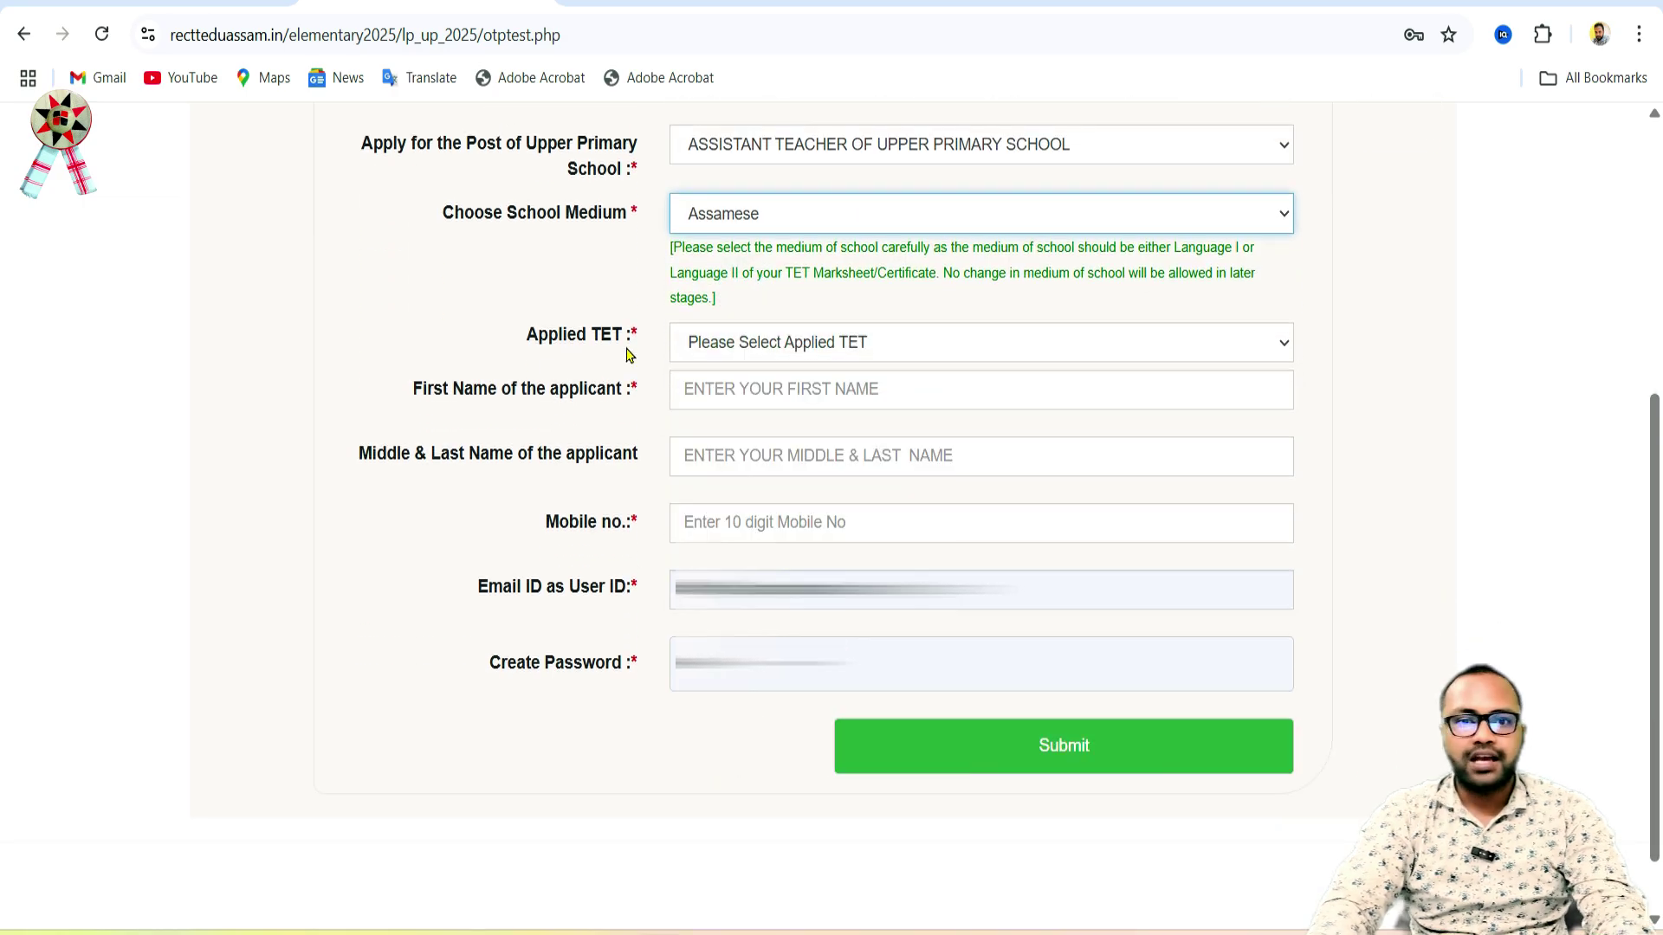
left_click(714, 347)
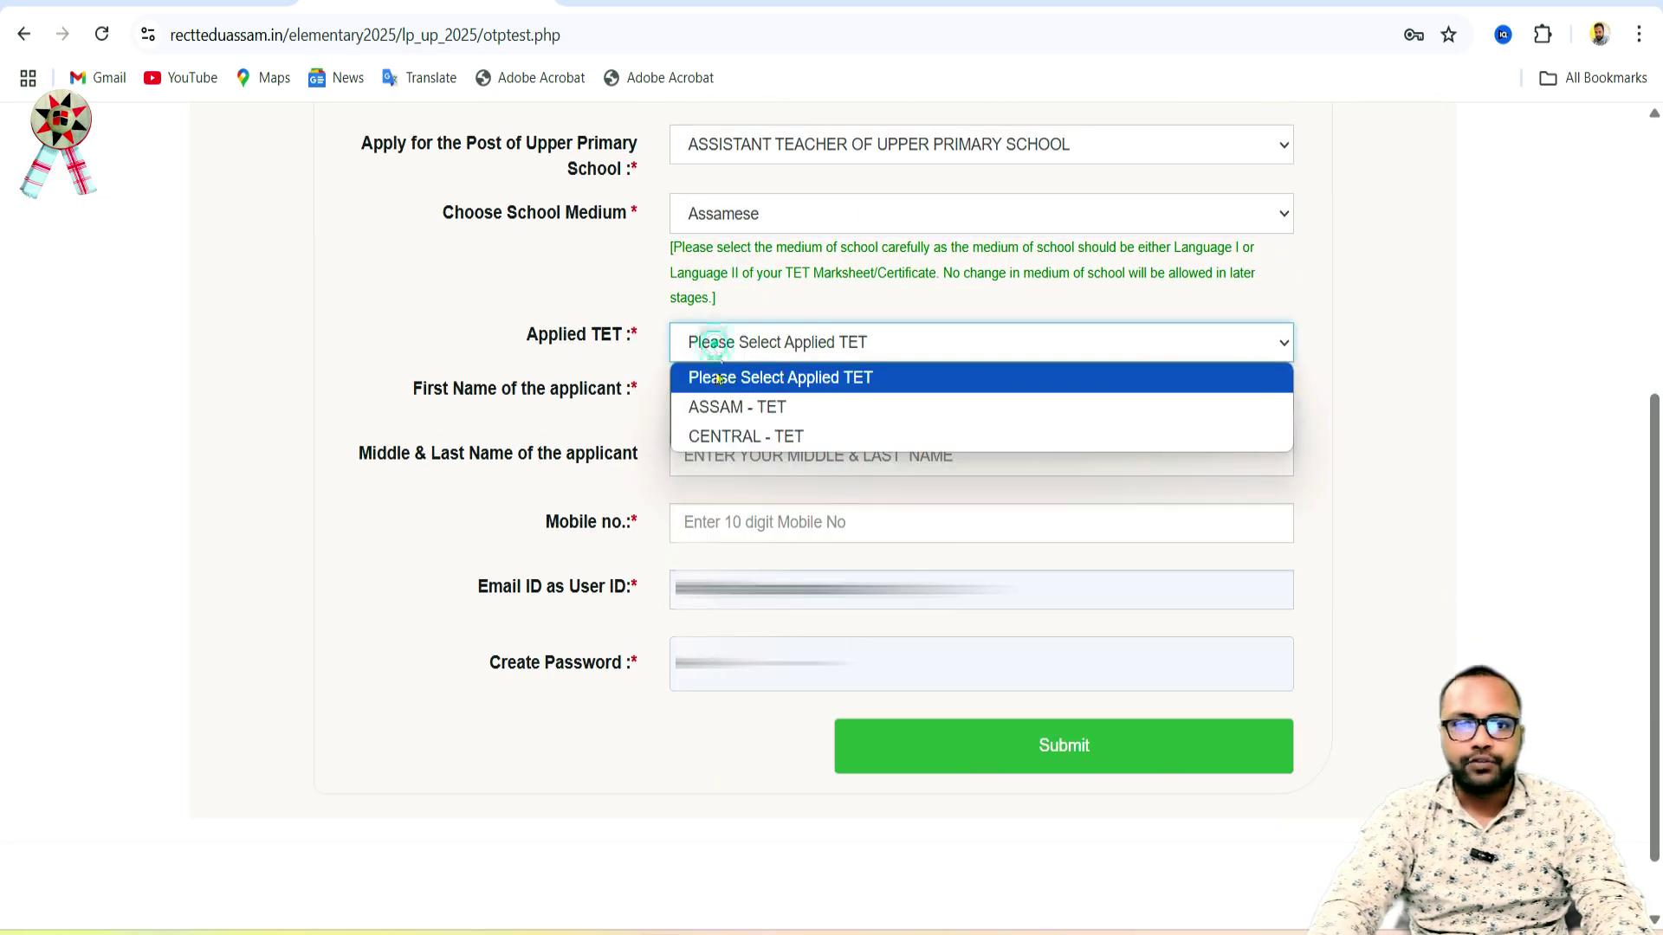
left_click(729, 433)
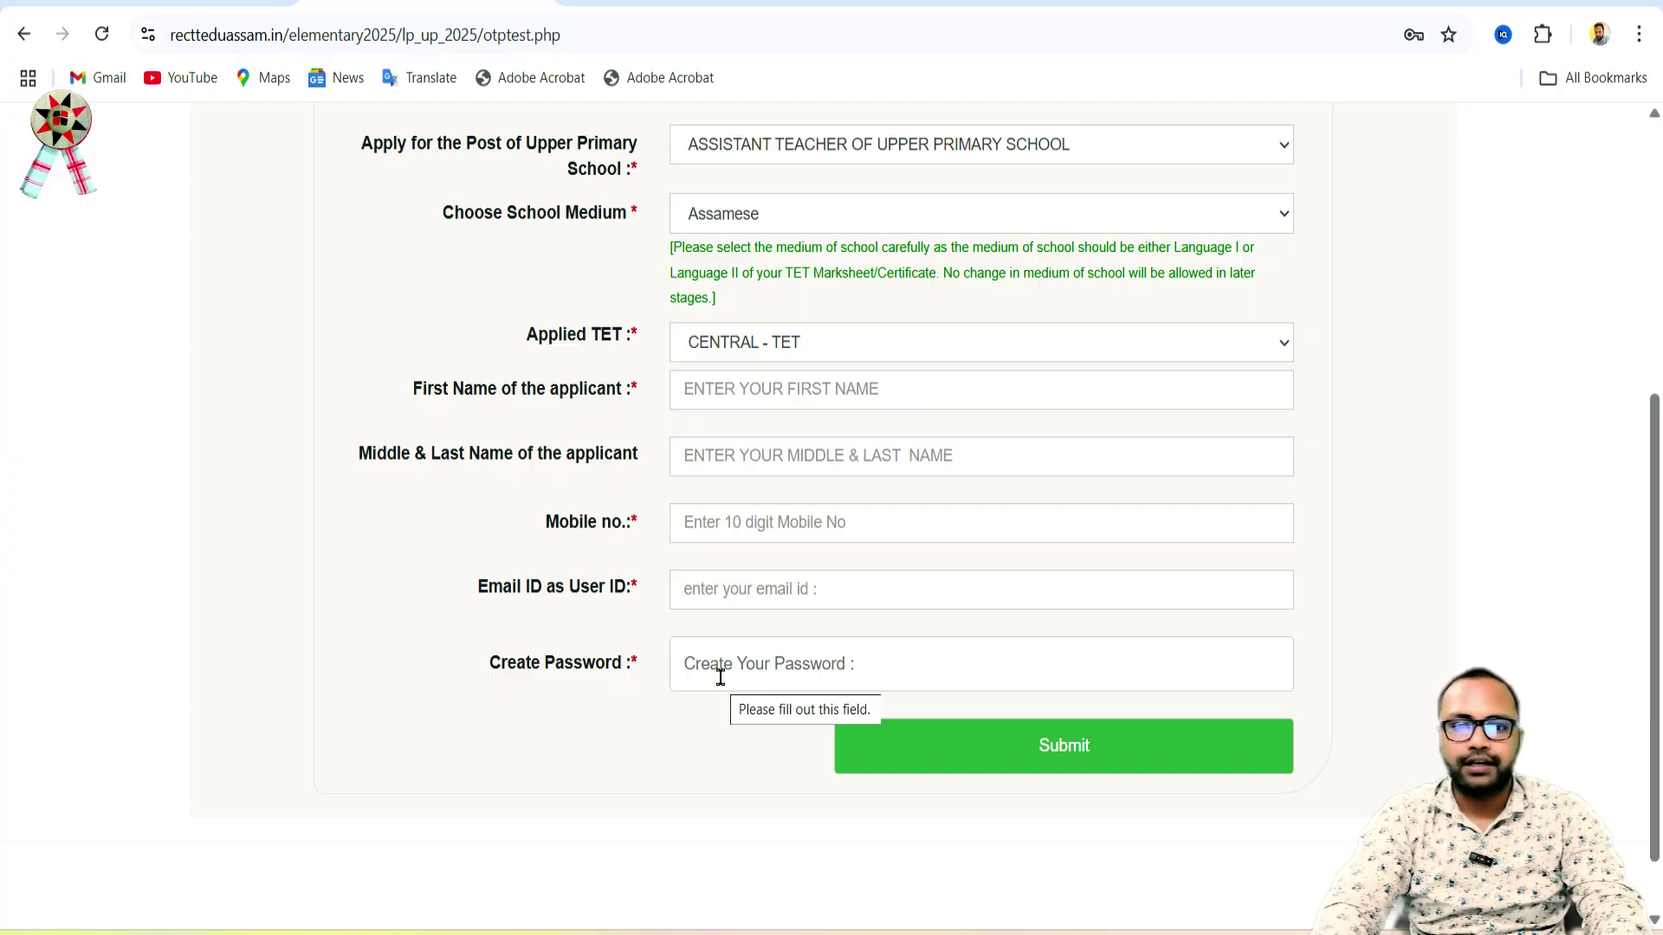
Change the post category to LOWER PRIMARY and choose ASSISTANT TEACHER OF LOWER PRIMARY SCHOOL as the post
scroll(725, 680, "up", 3)
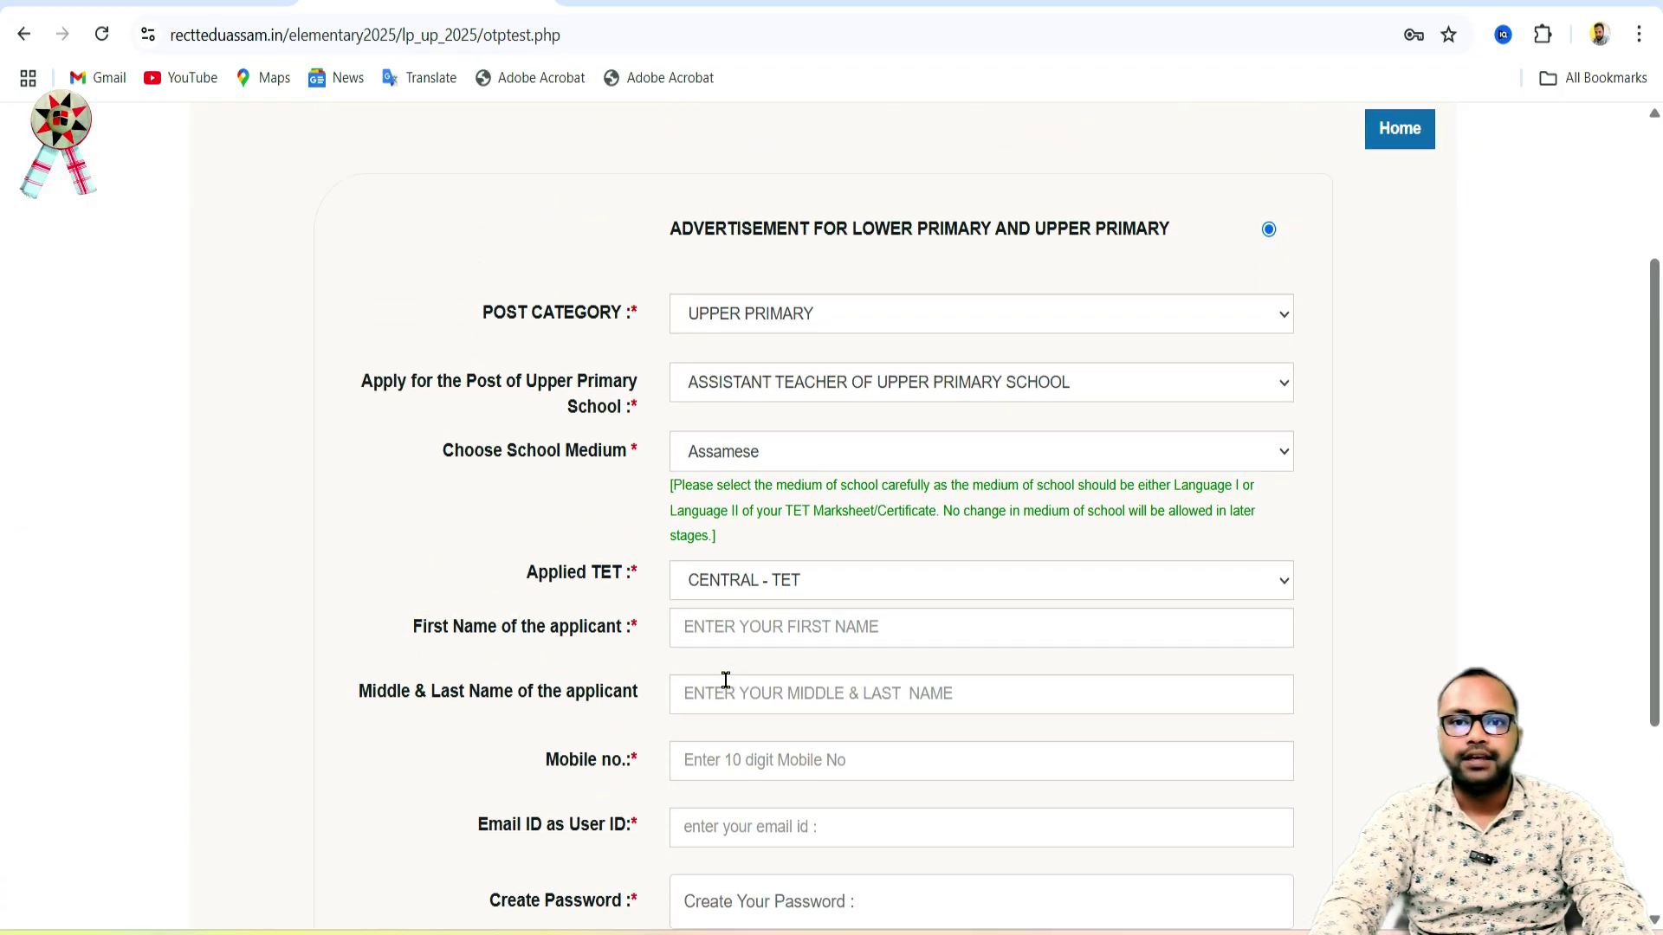
left_click(793, 313)
left_click(773, 381)
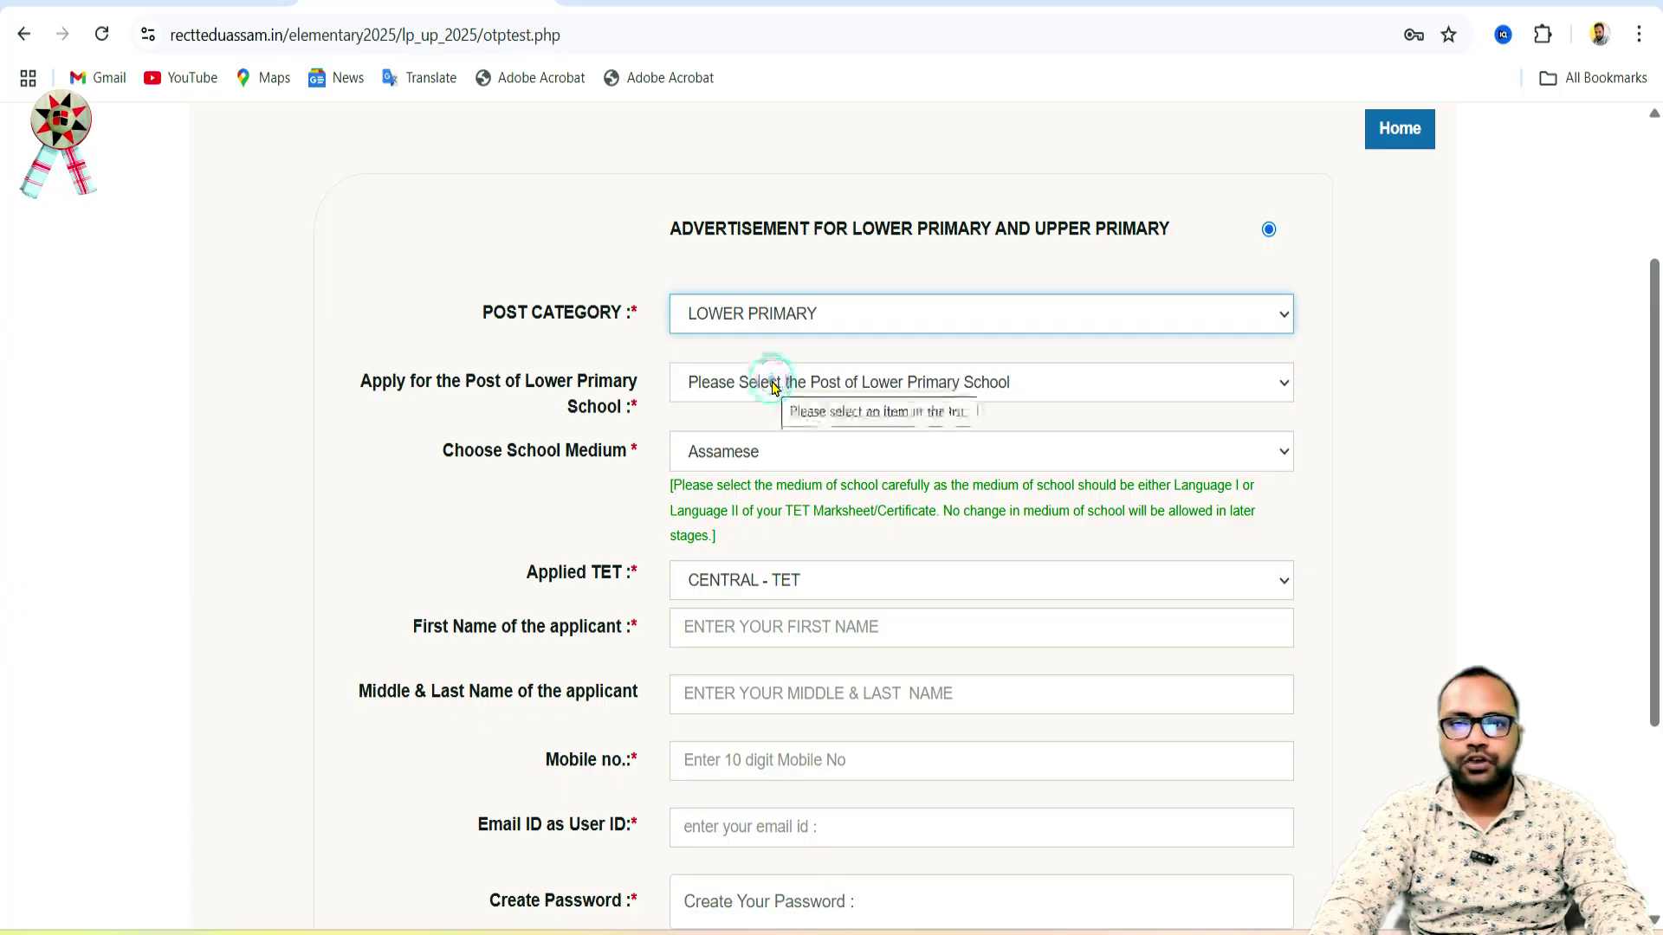
left_click(769, 384)
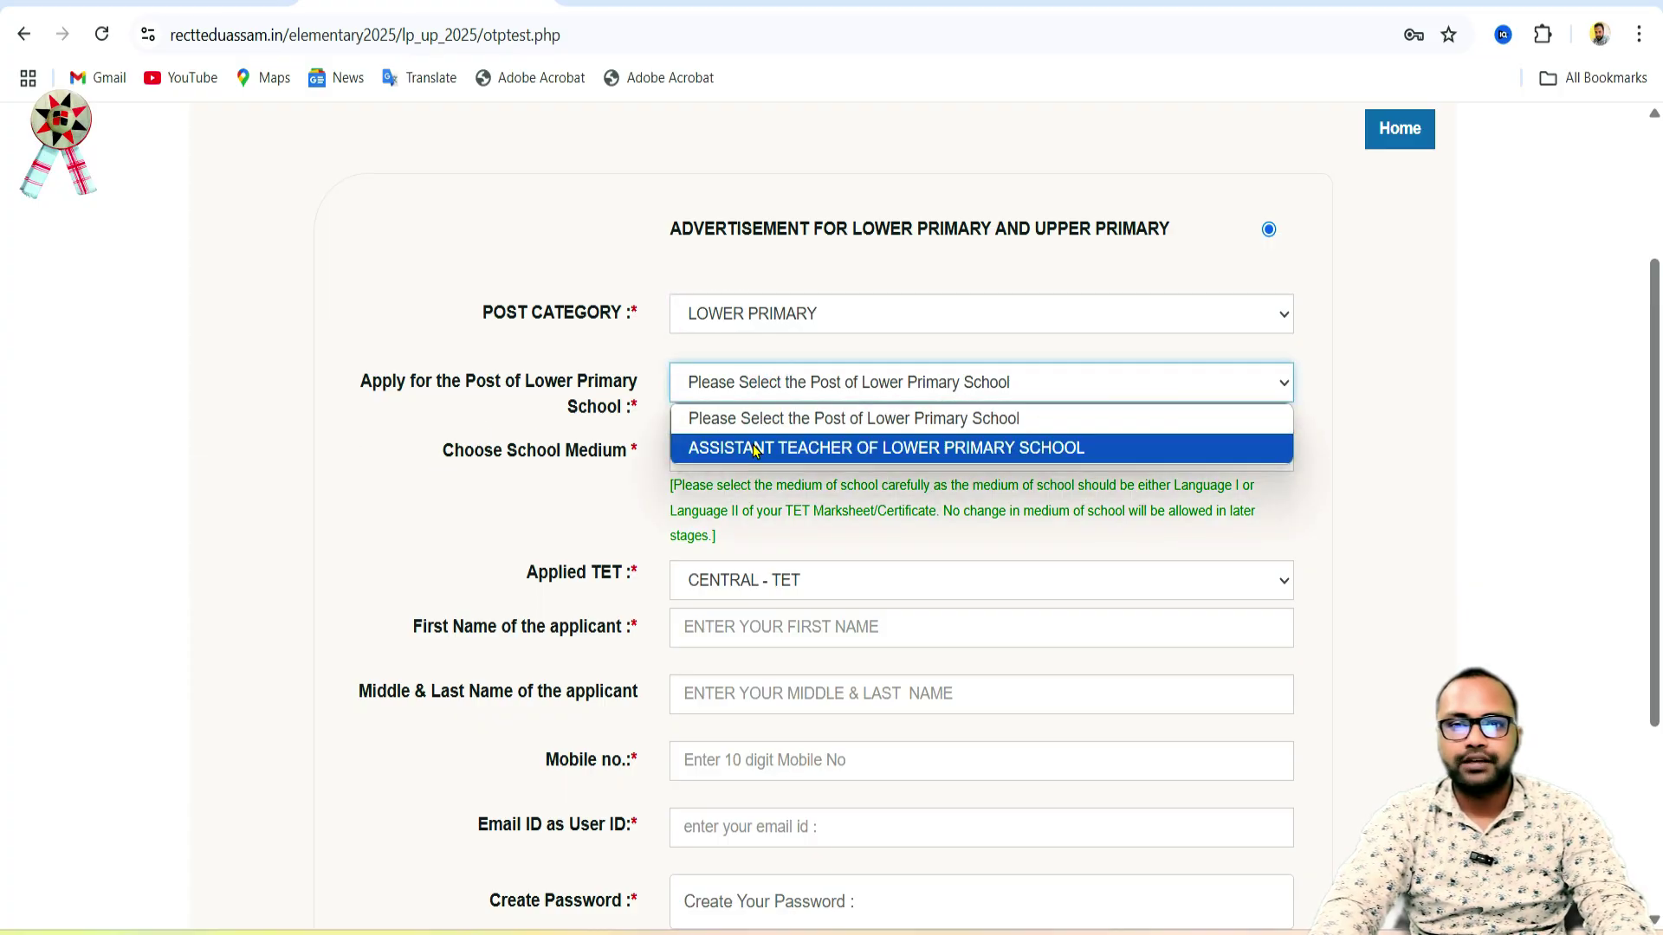
left_click(755, 450)
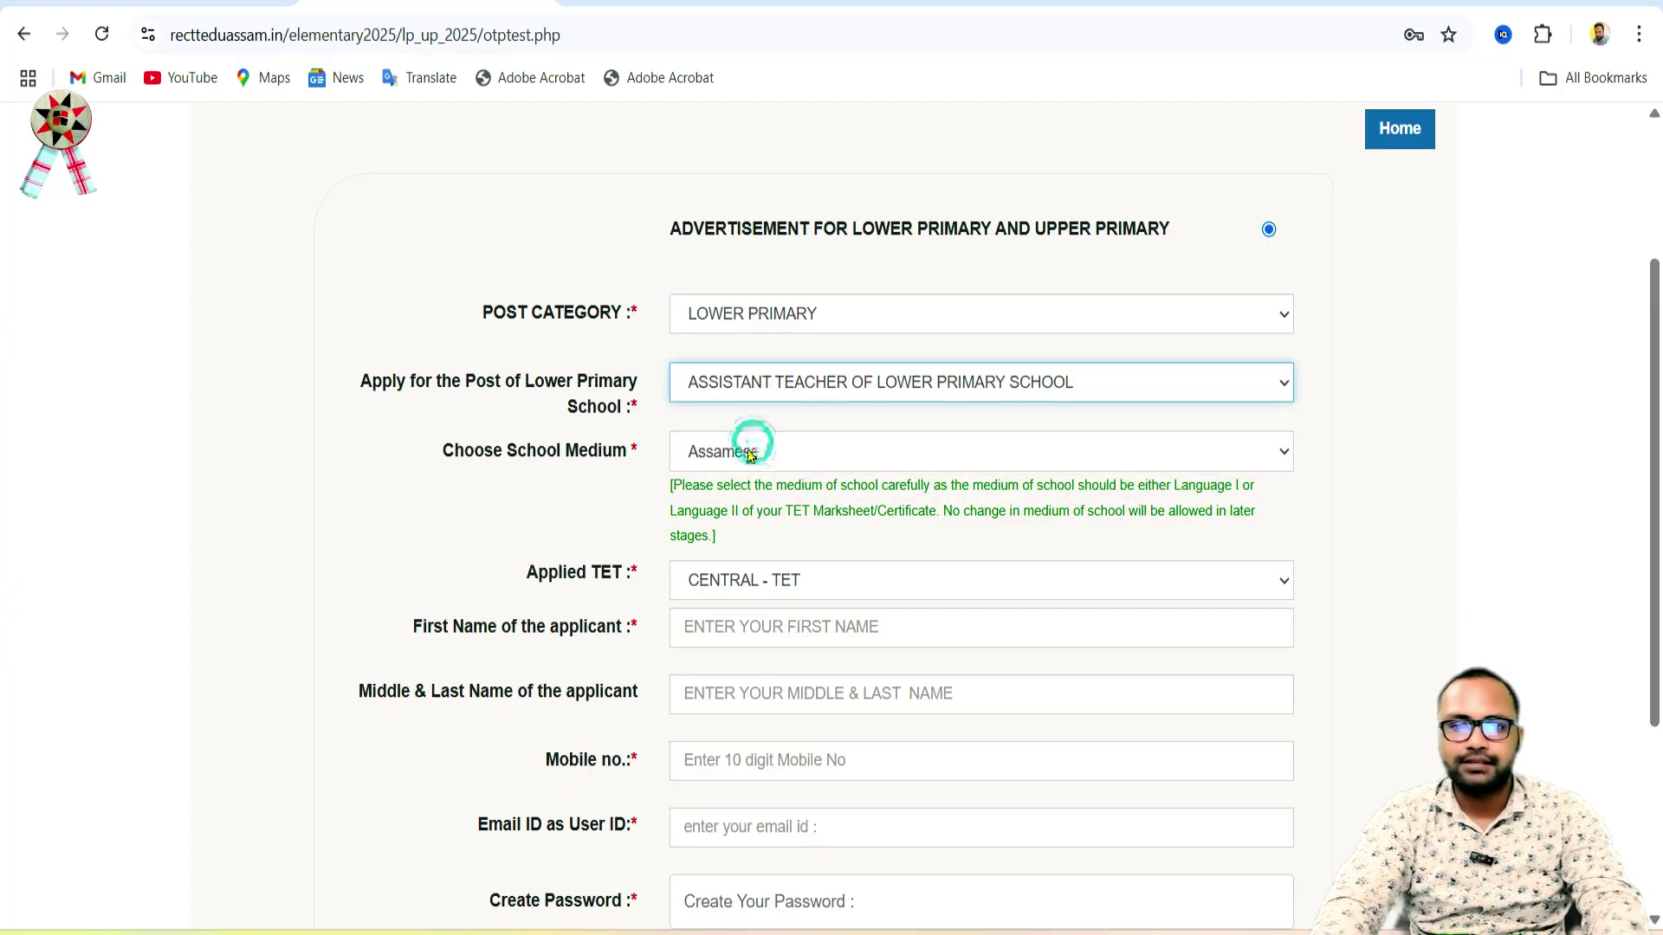
scroll(720, 579, "down", 3)
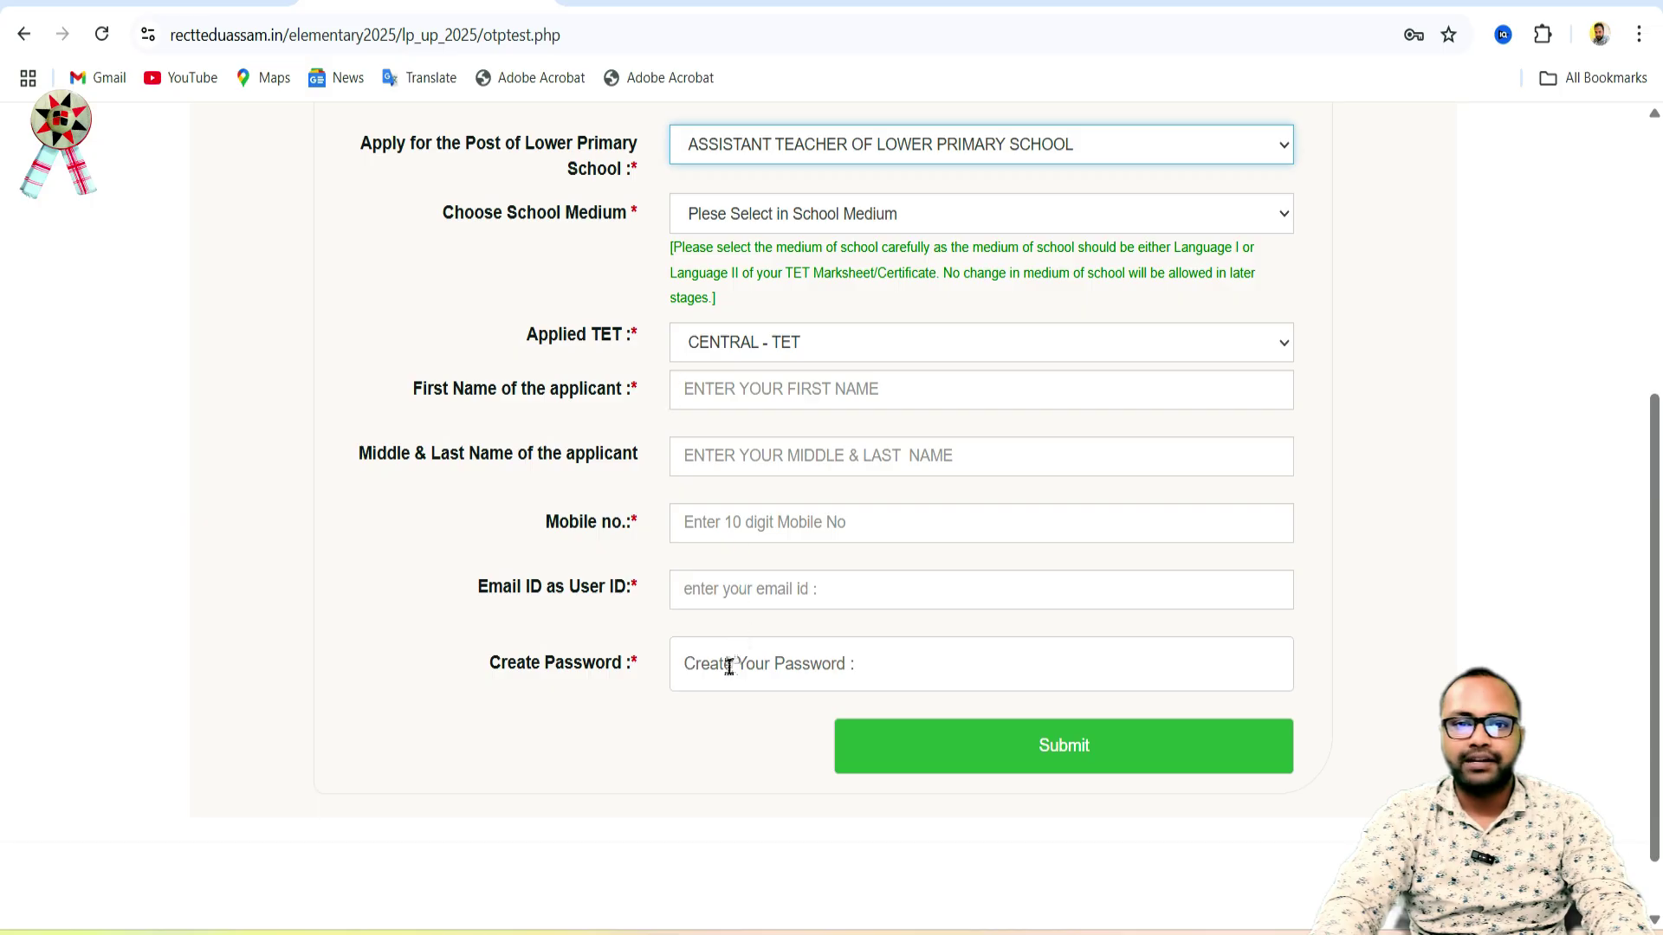
Submit the completed Upper Primary registration form and log in with the prefilled credentials to open the application form
scroll(761, 626, "up", 3)
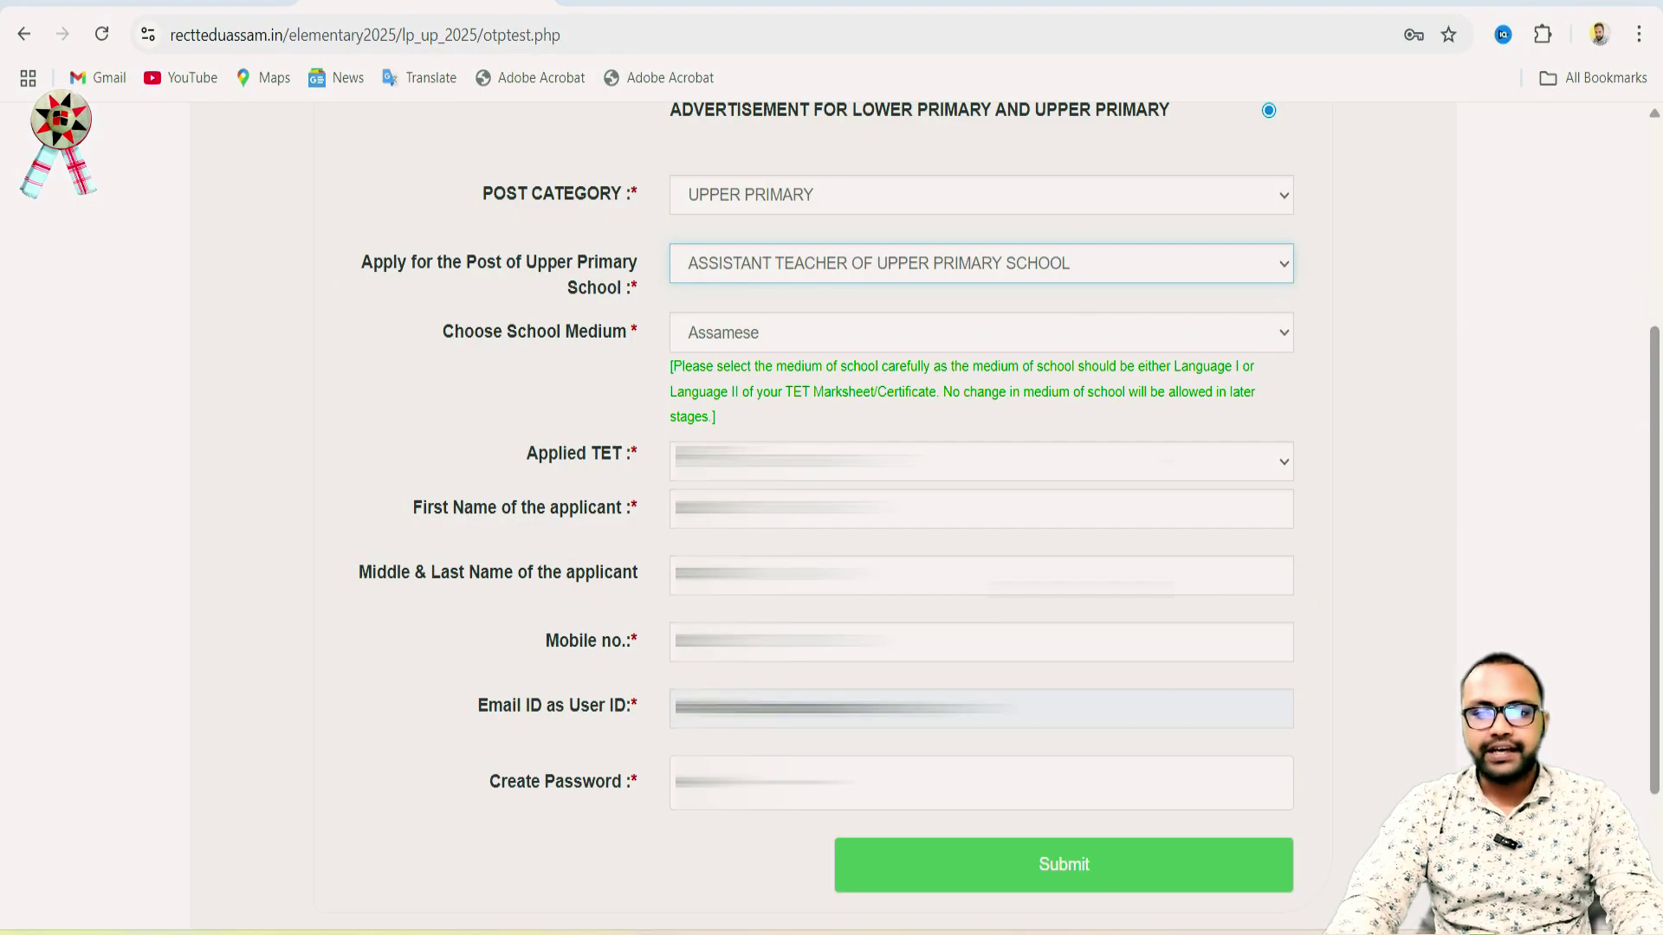
scroll(1079, 746, "down", 3)
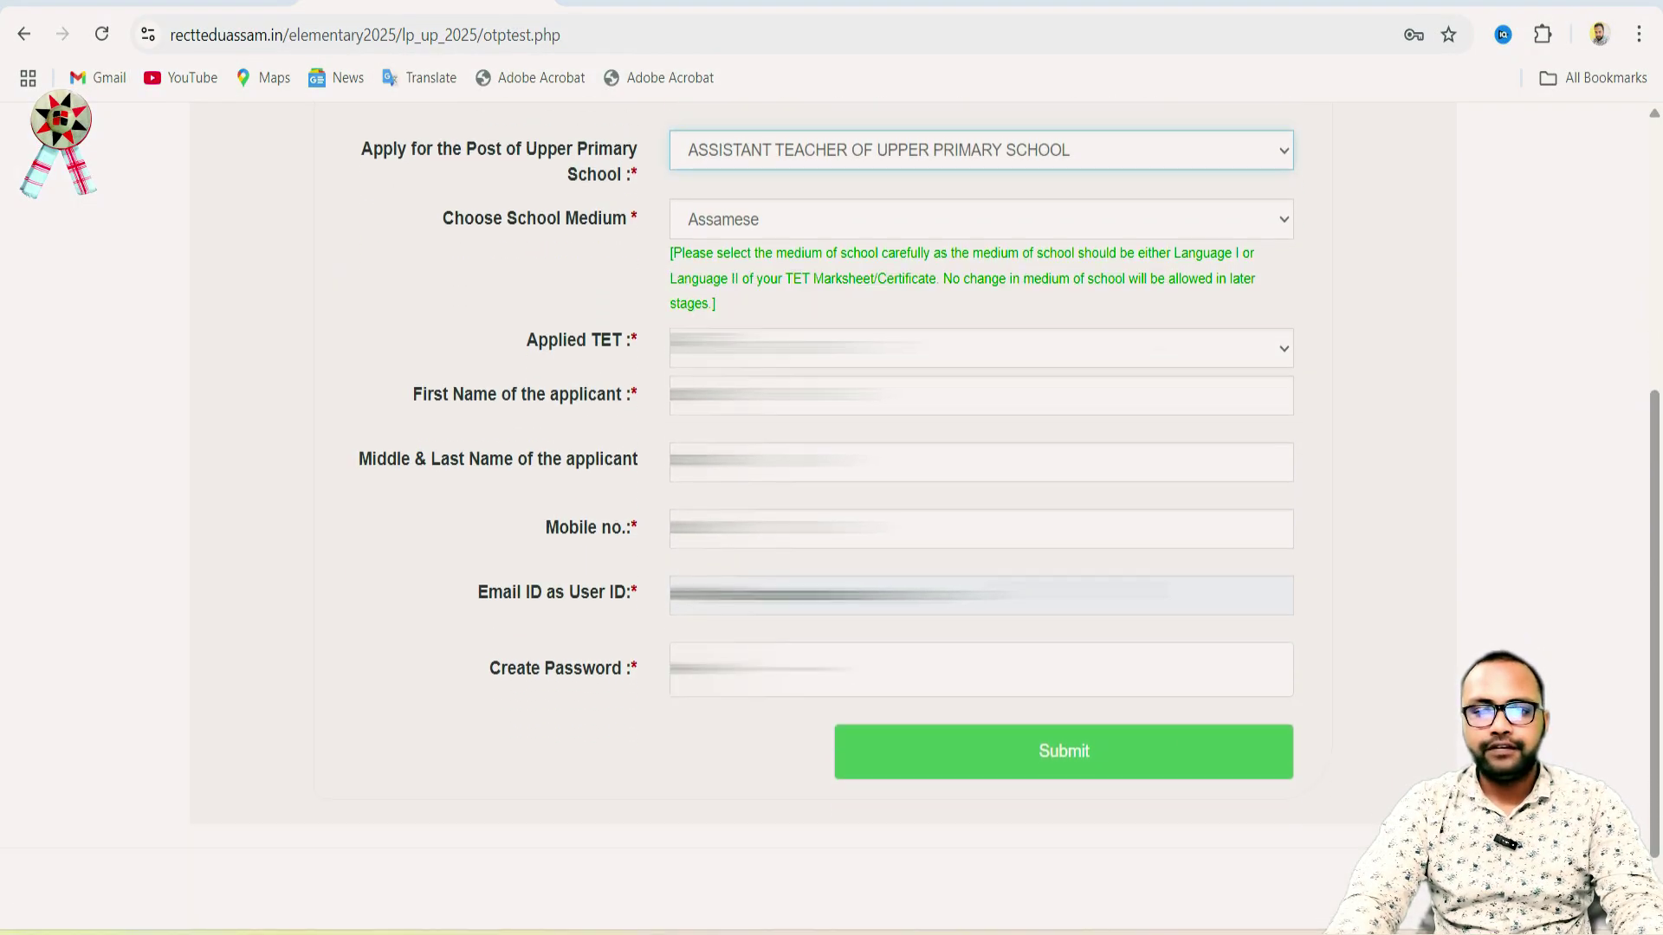
left_click(1072, 750)
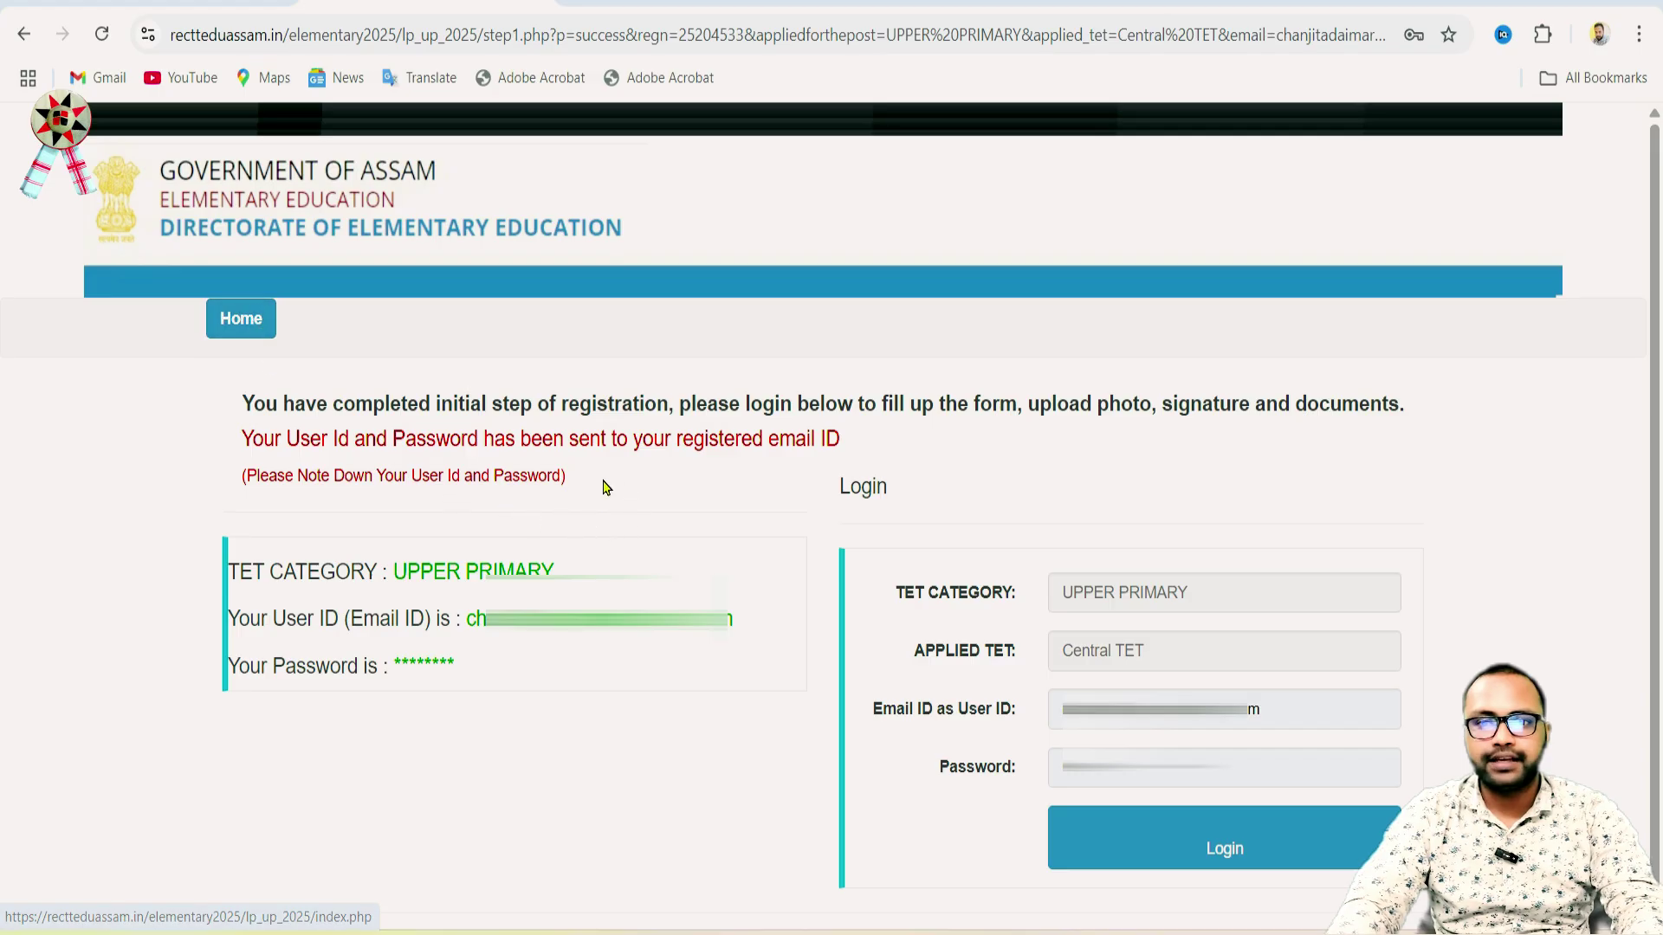
left_click(1212, 848)
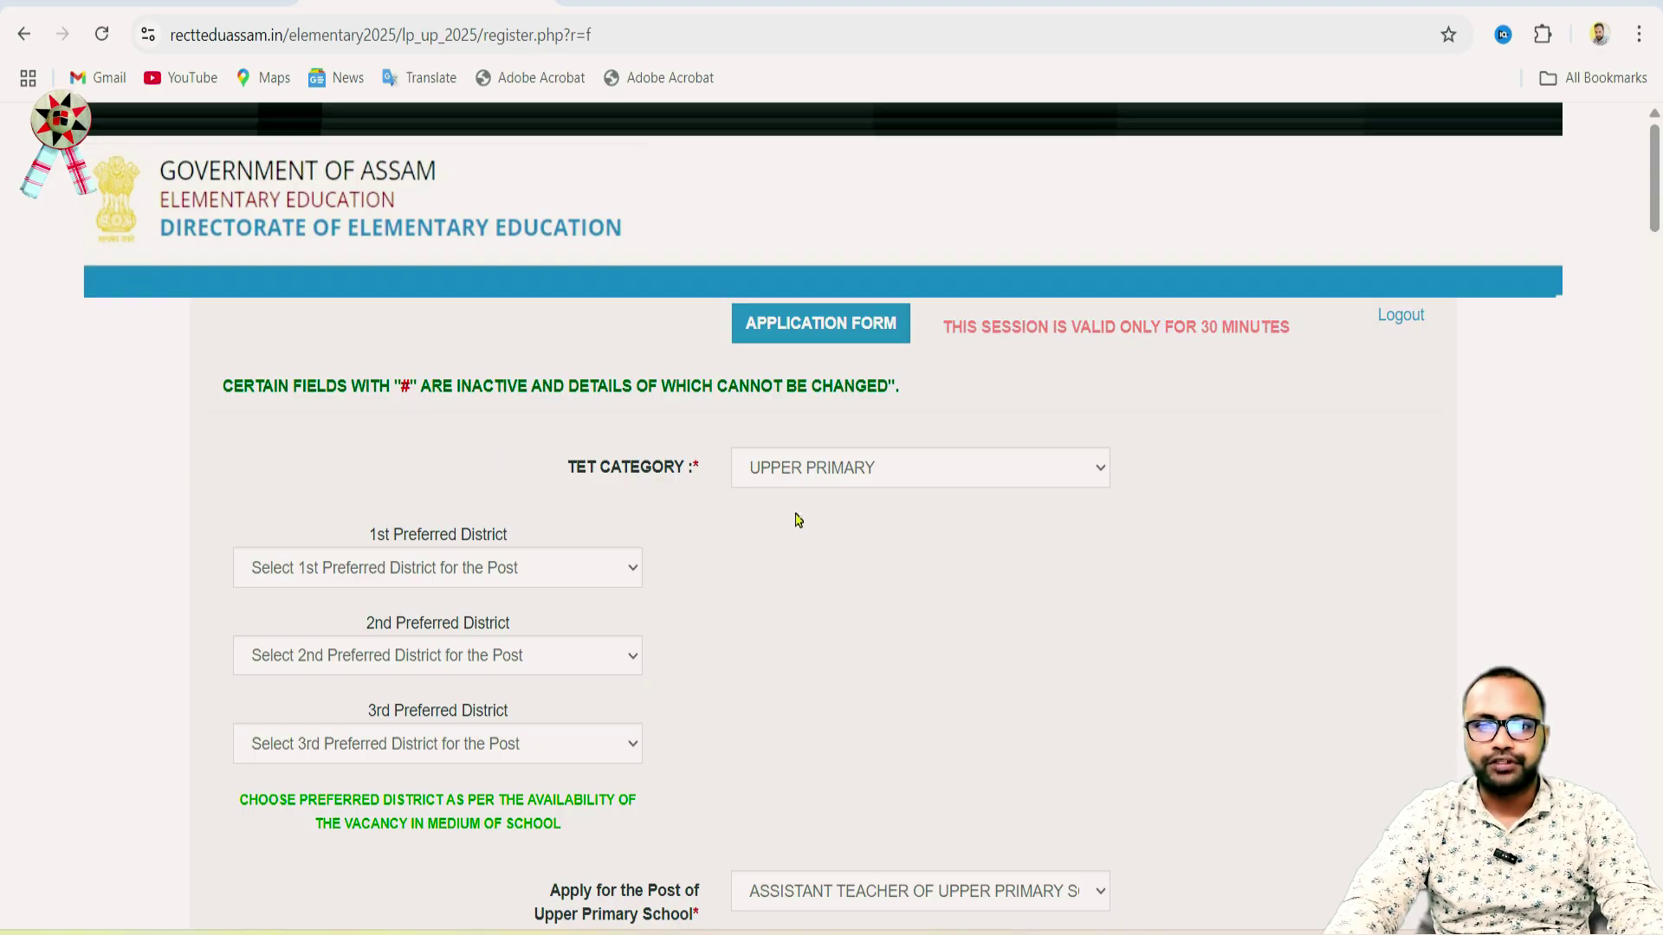
Examine the TET category, preferred district, TET qualification, state, language and school medium fields of the application form
left_click(802, 474)
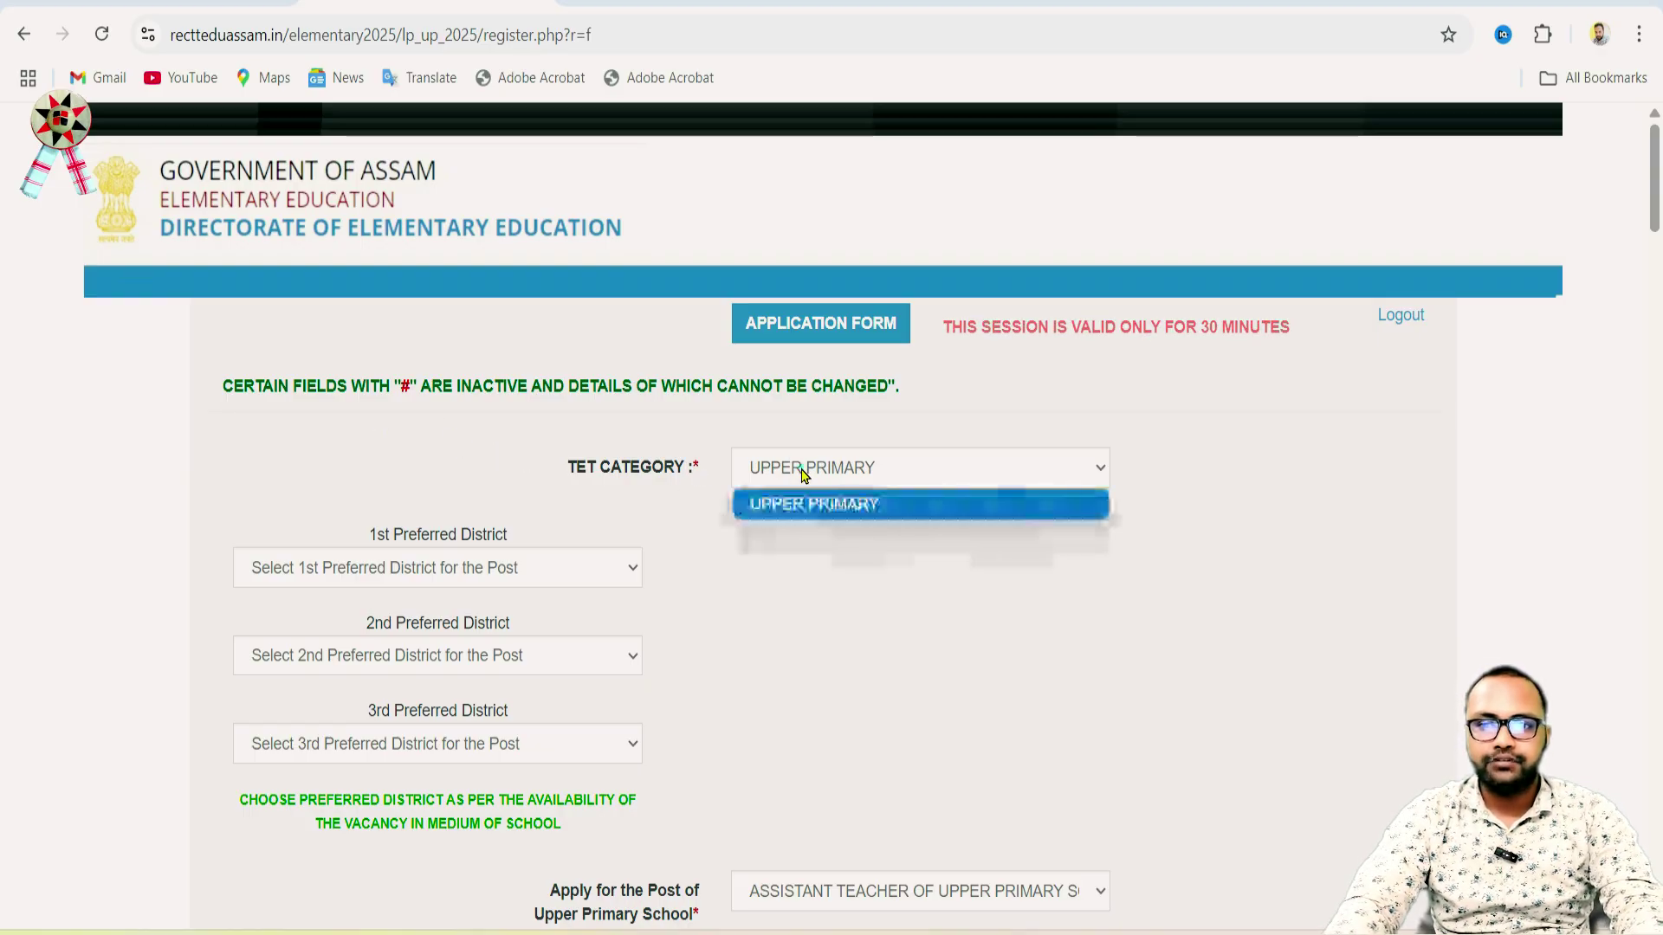
left_click(803, 474)
scroll(520, 537, "down", 1)
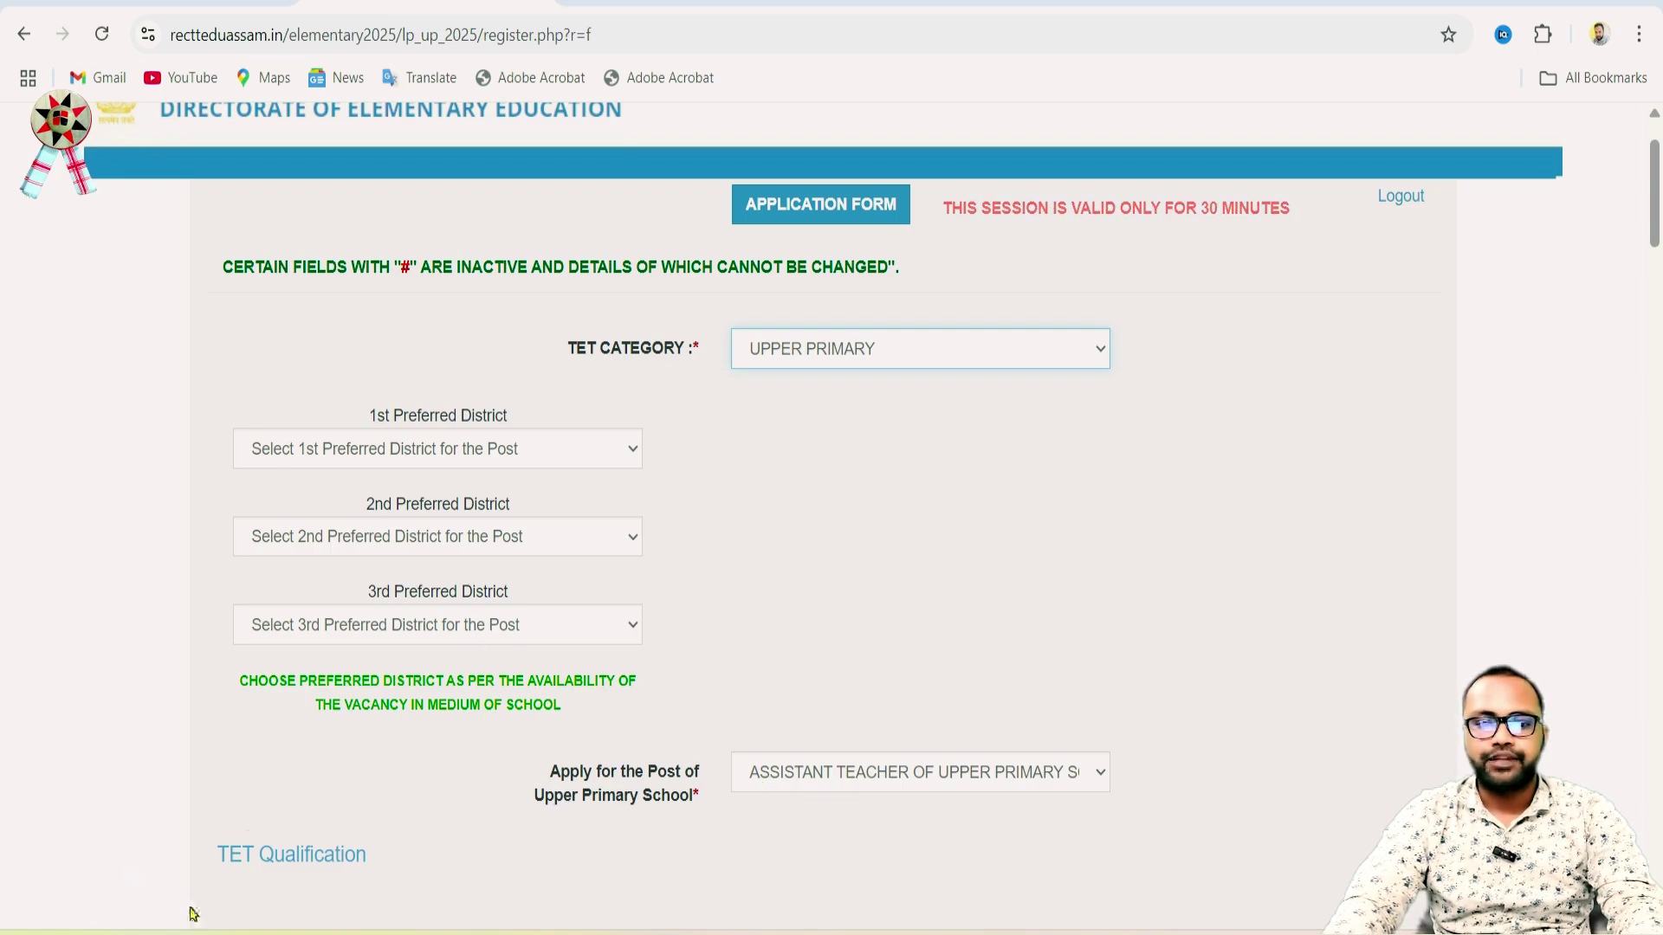
scroll(433, 818, "down", 7)
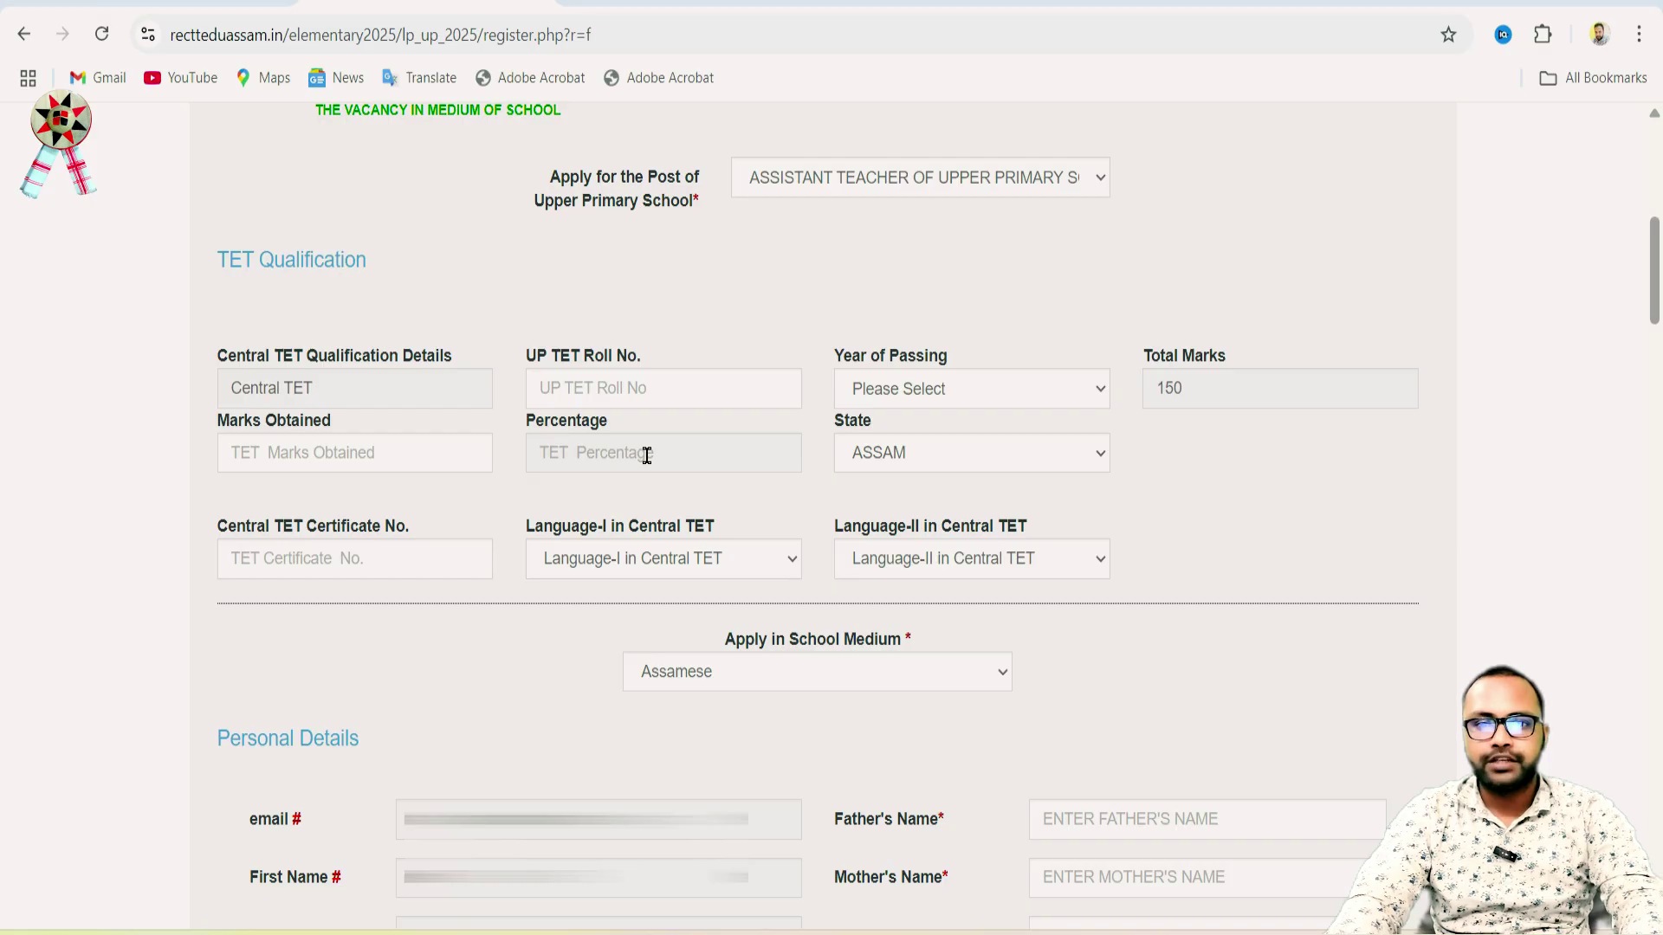
left_click(855, 454)
left_click(856, 453)
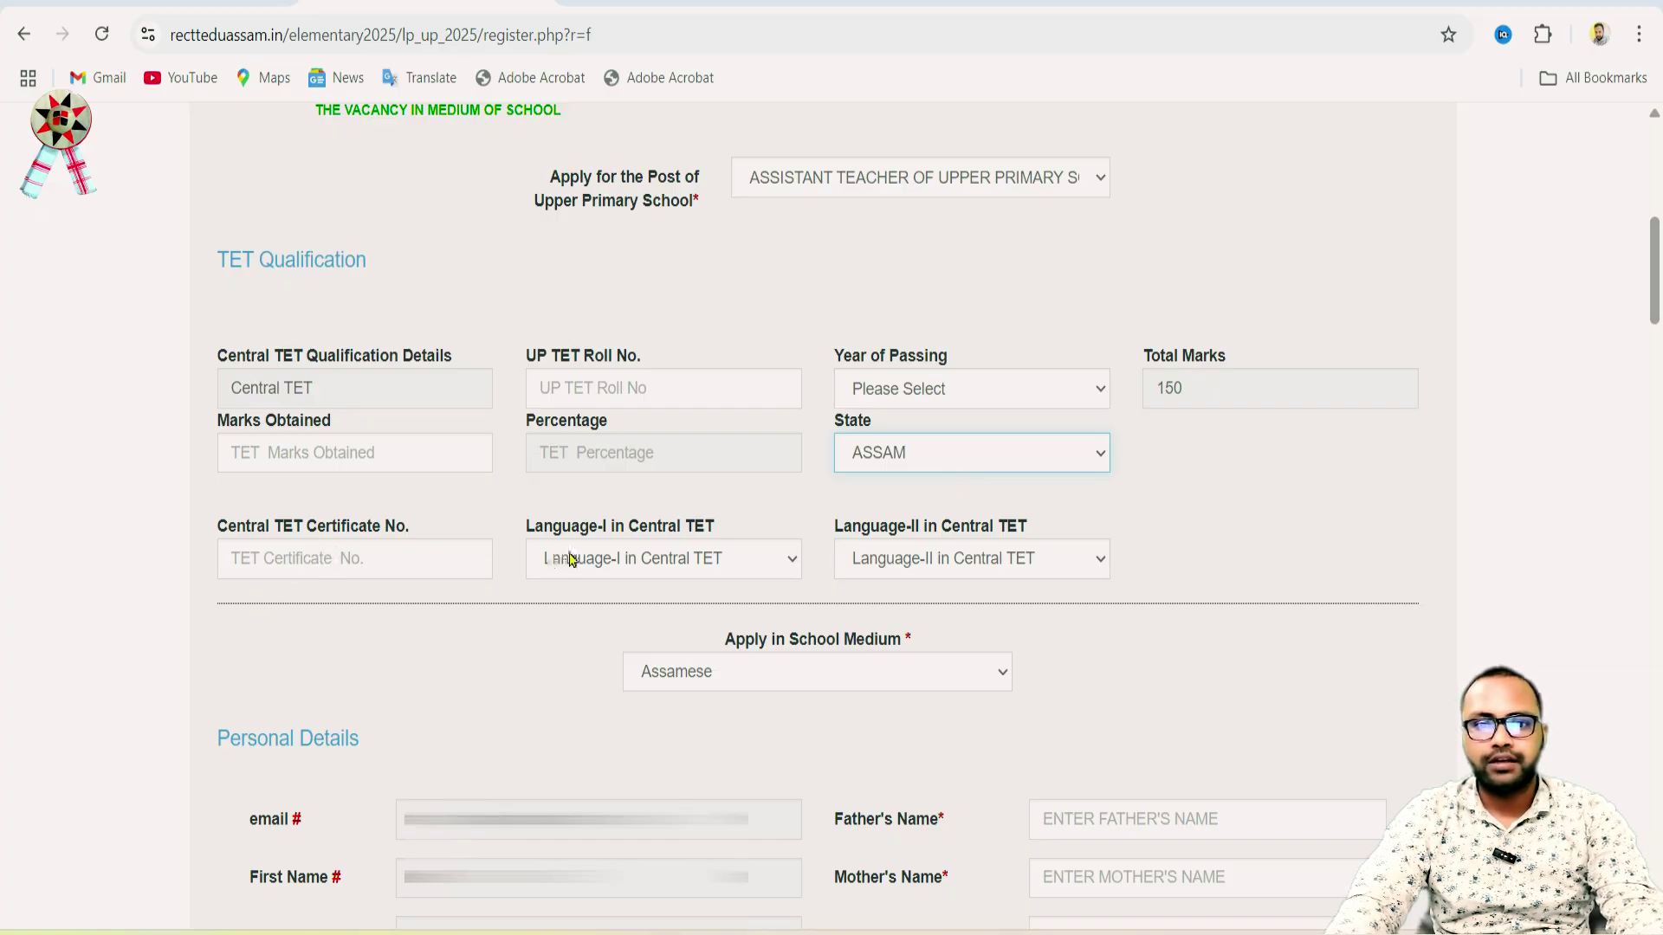
left_click(597, 556)
left_click(597, 552)
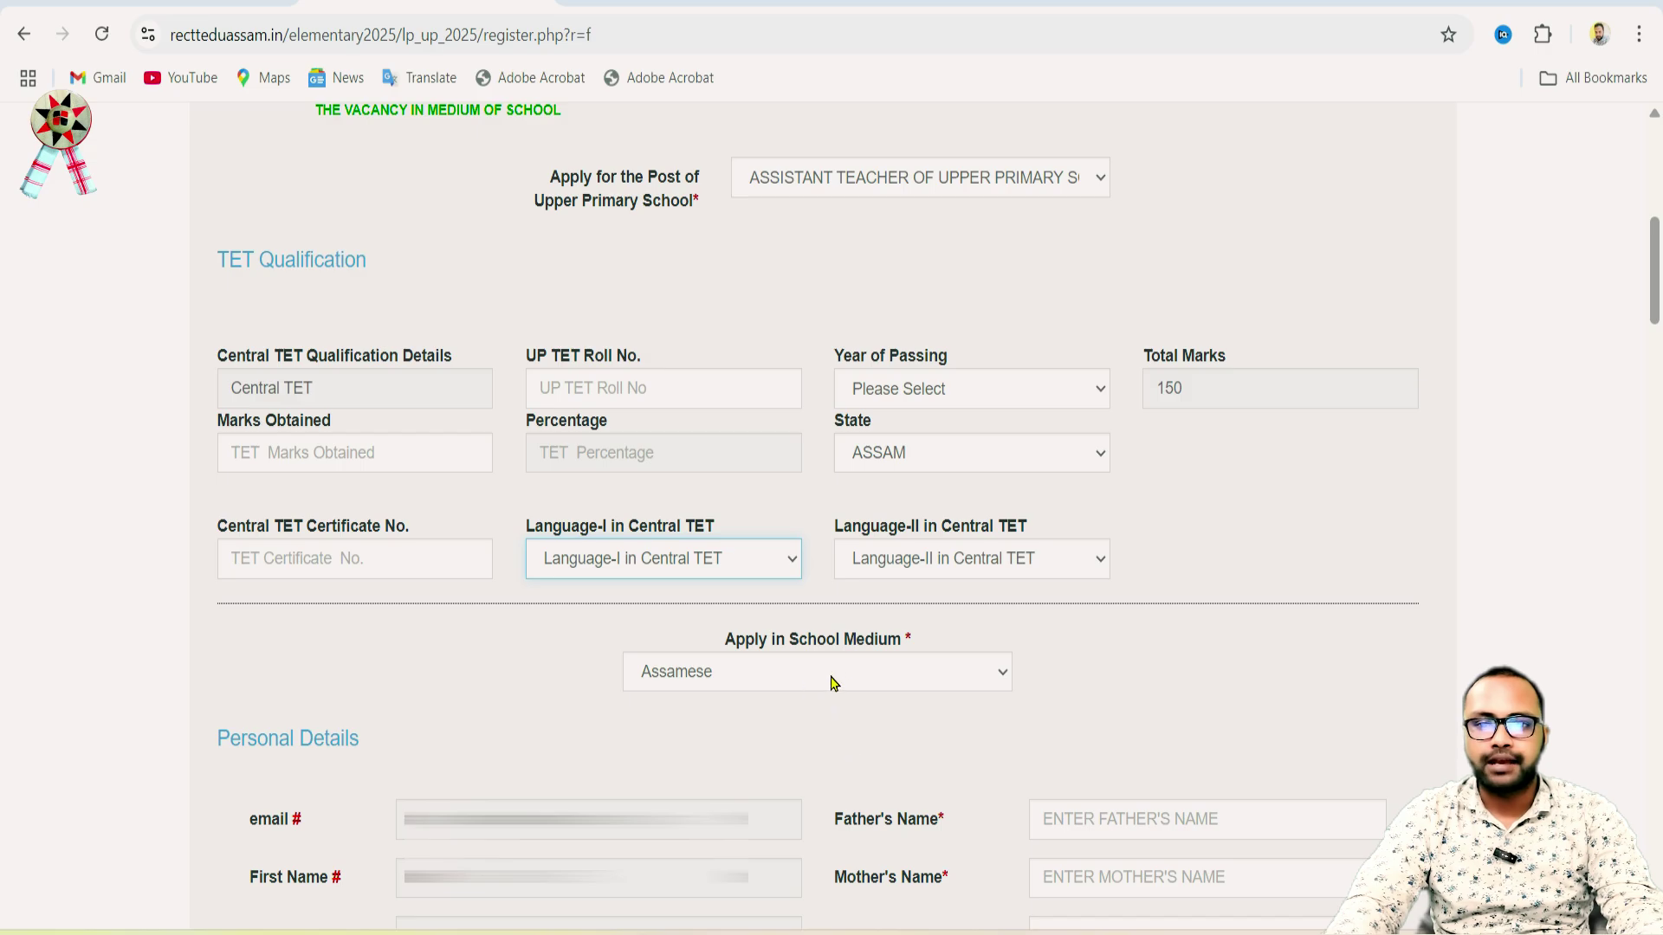
left_click(857, 674)
left_click(856, 668)
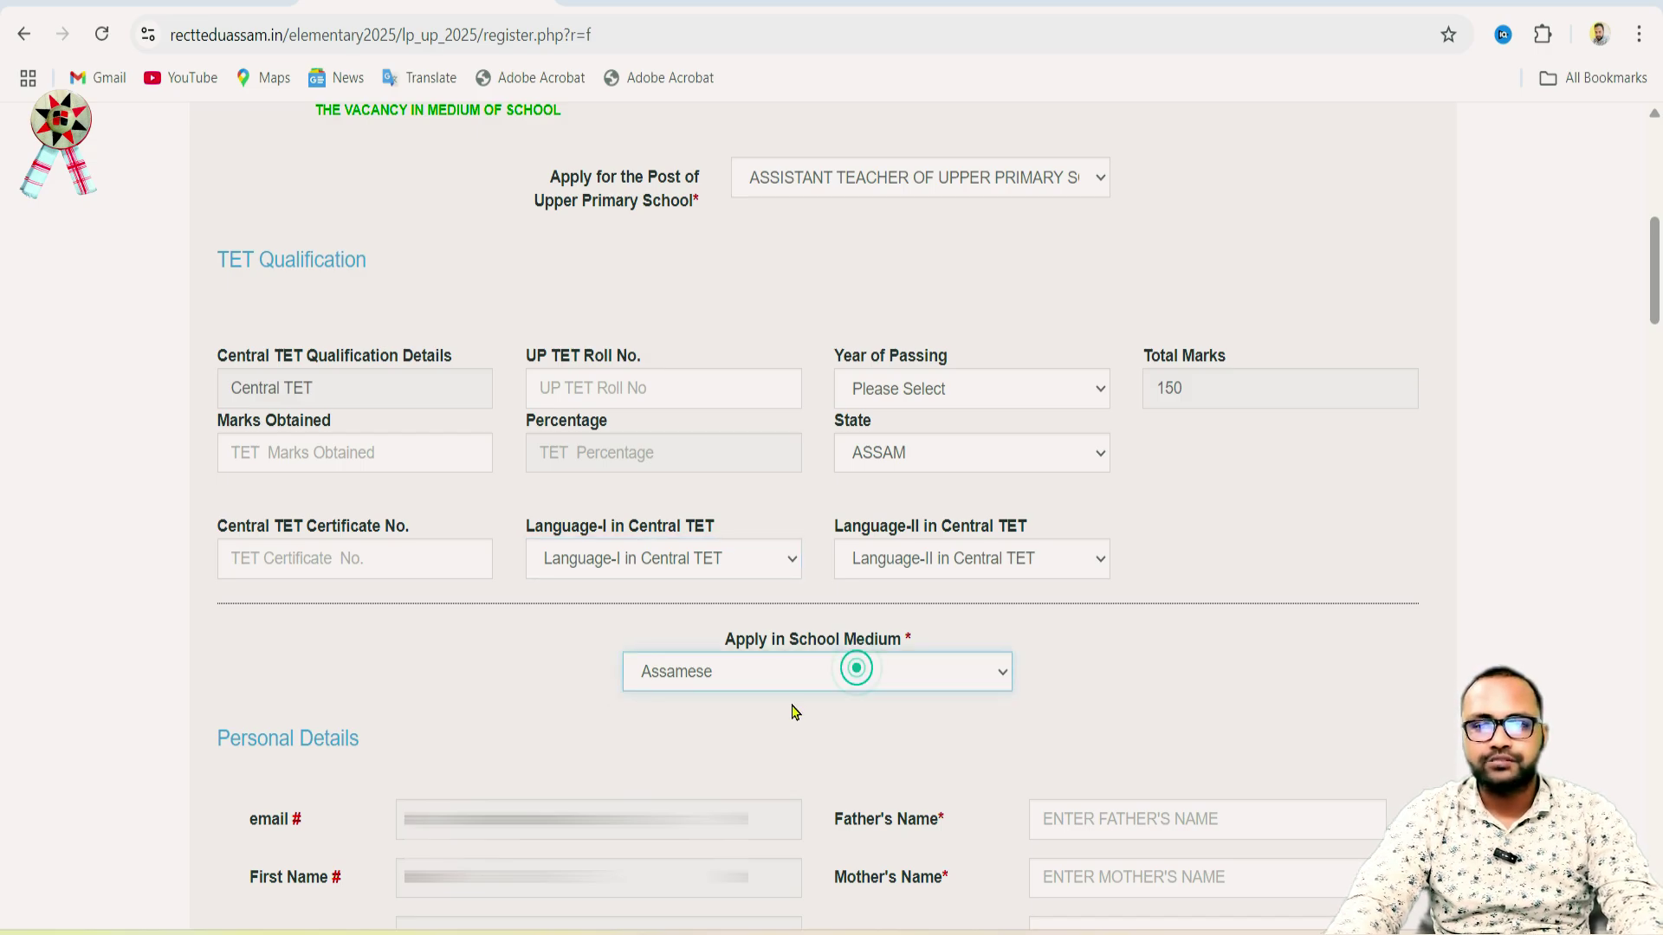
Set the marital status to Married in the personal details and activate the spouse's name field
scroll(318, 154, "down", 6)
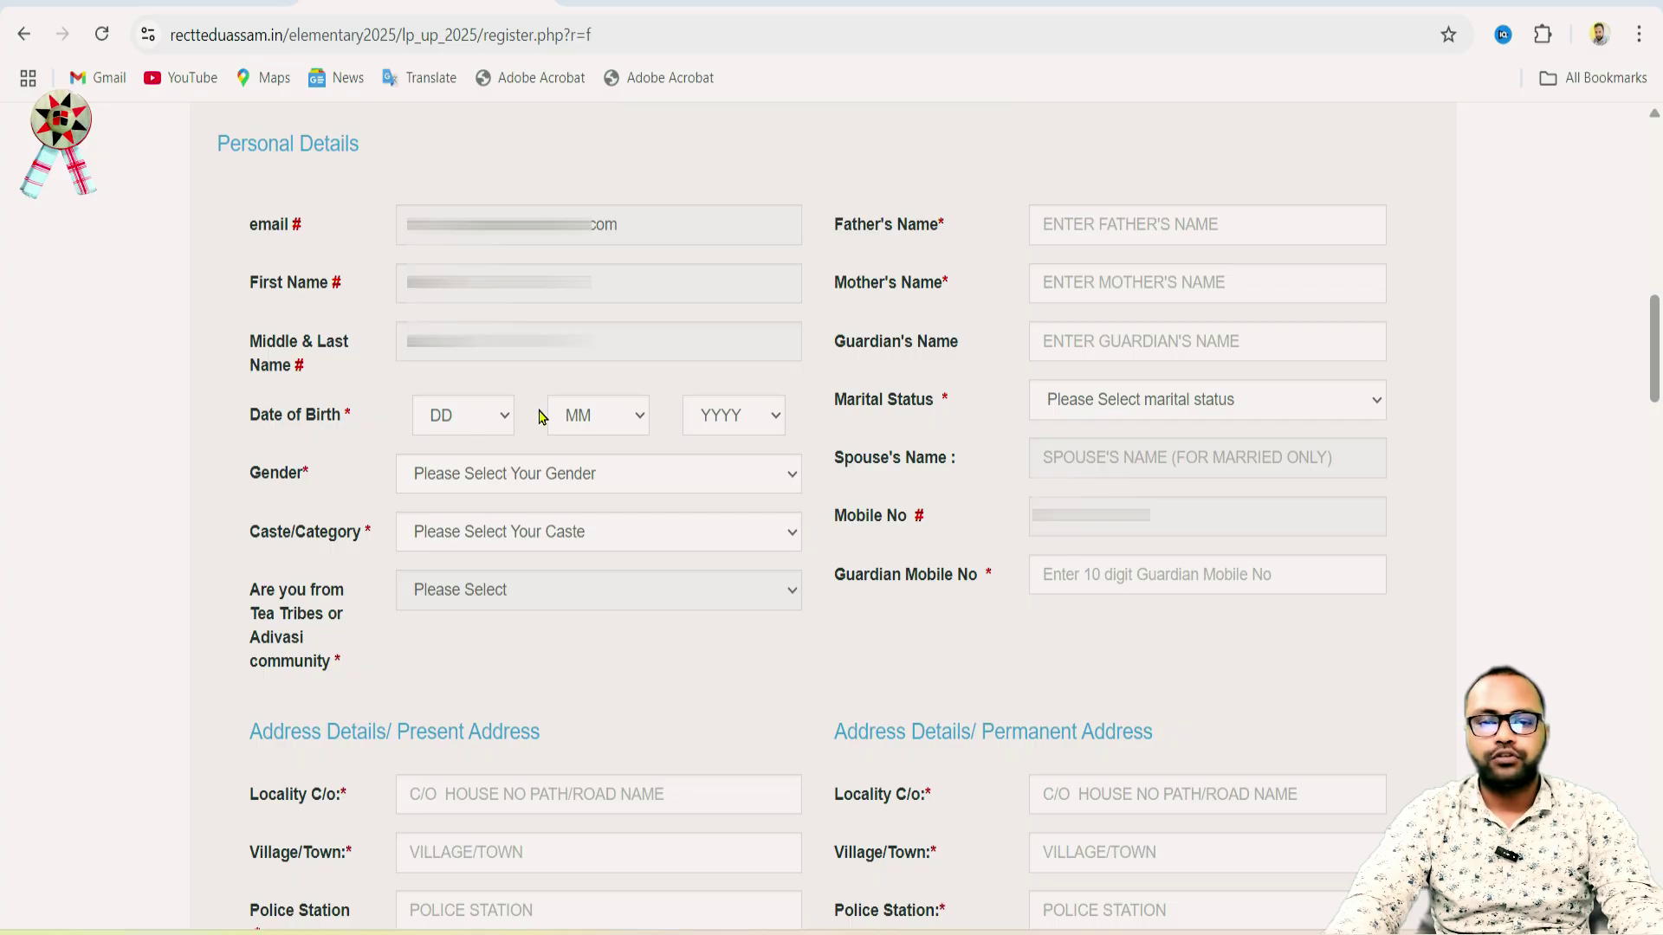
left_click(1066, 400)
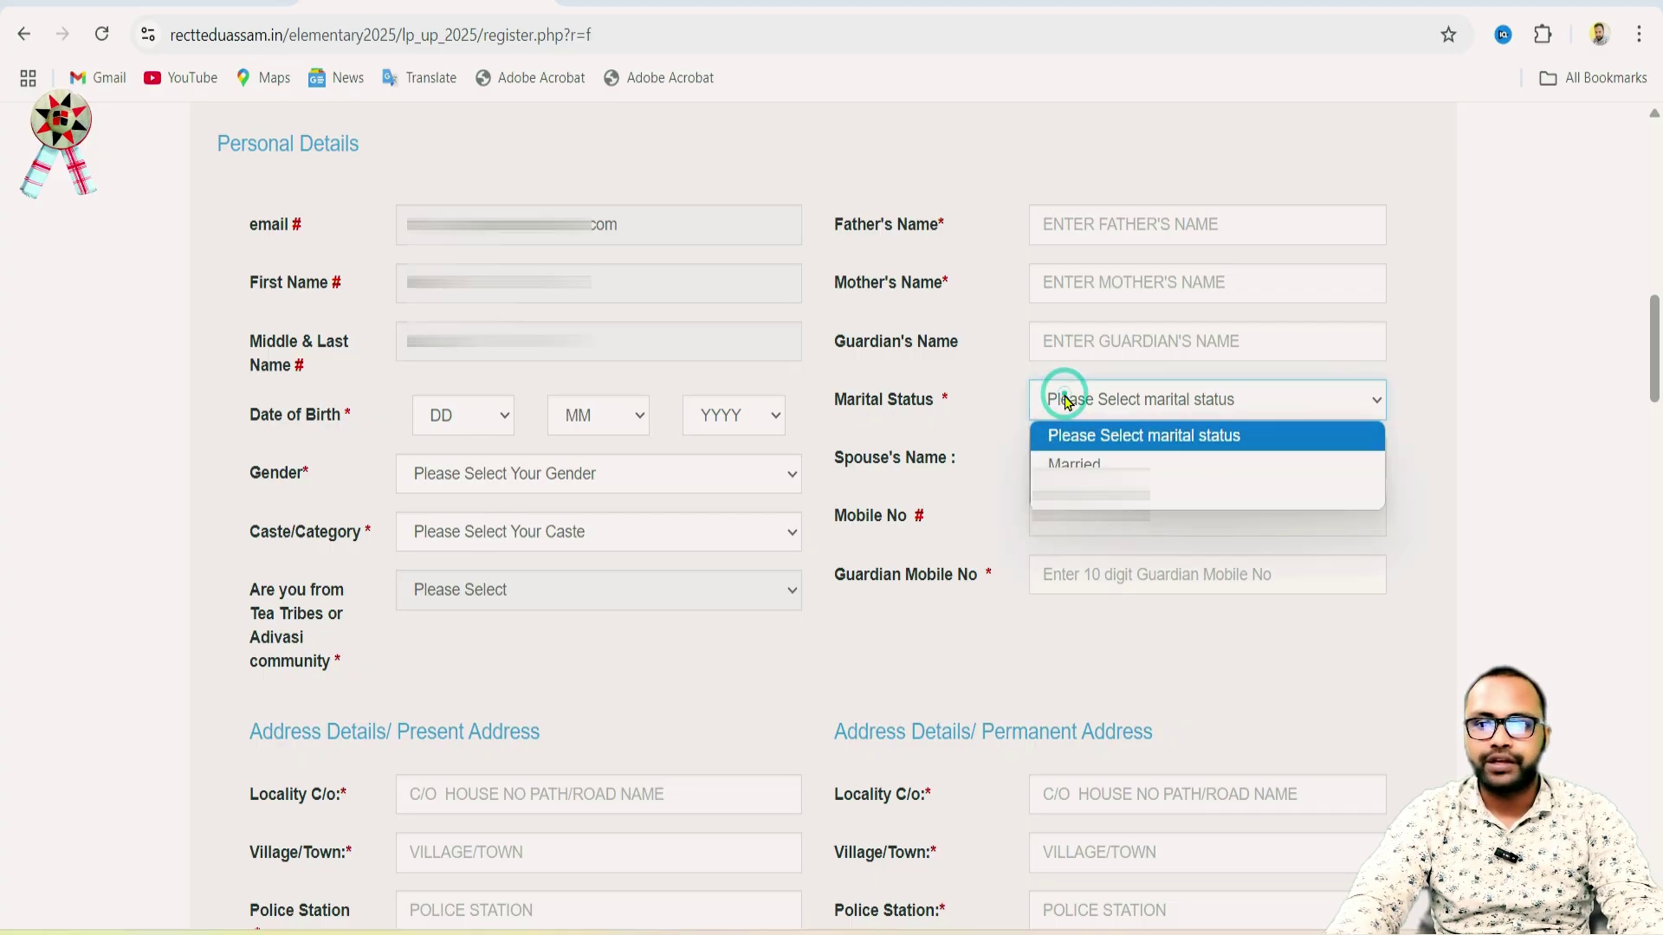
left_click(1074, 464)
left_click(1071, 458)
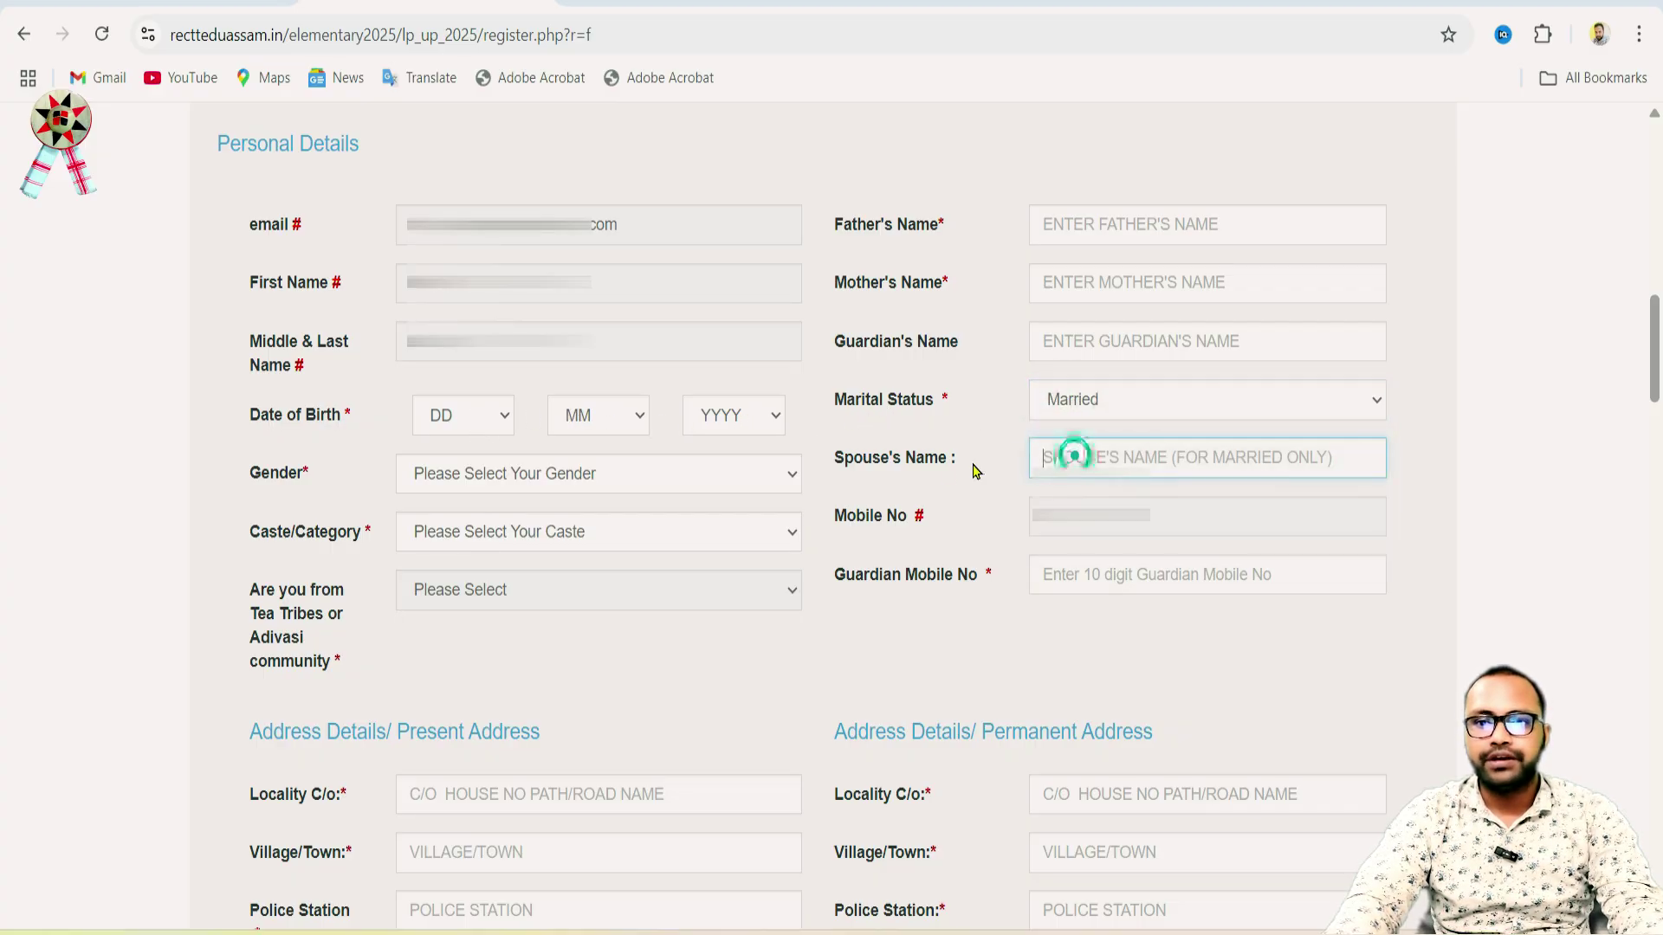
Set the marital status to Unmarried in the personal details
left_click(1078, 397)
left_click(1074, 465)
left_click(1069, 398)
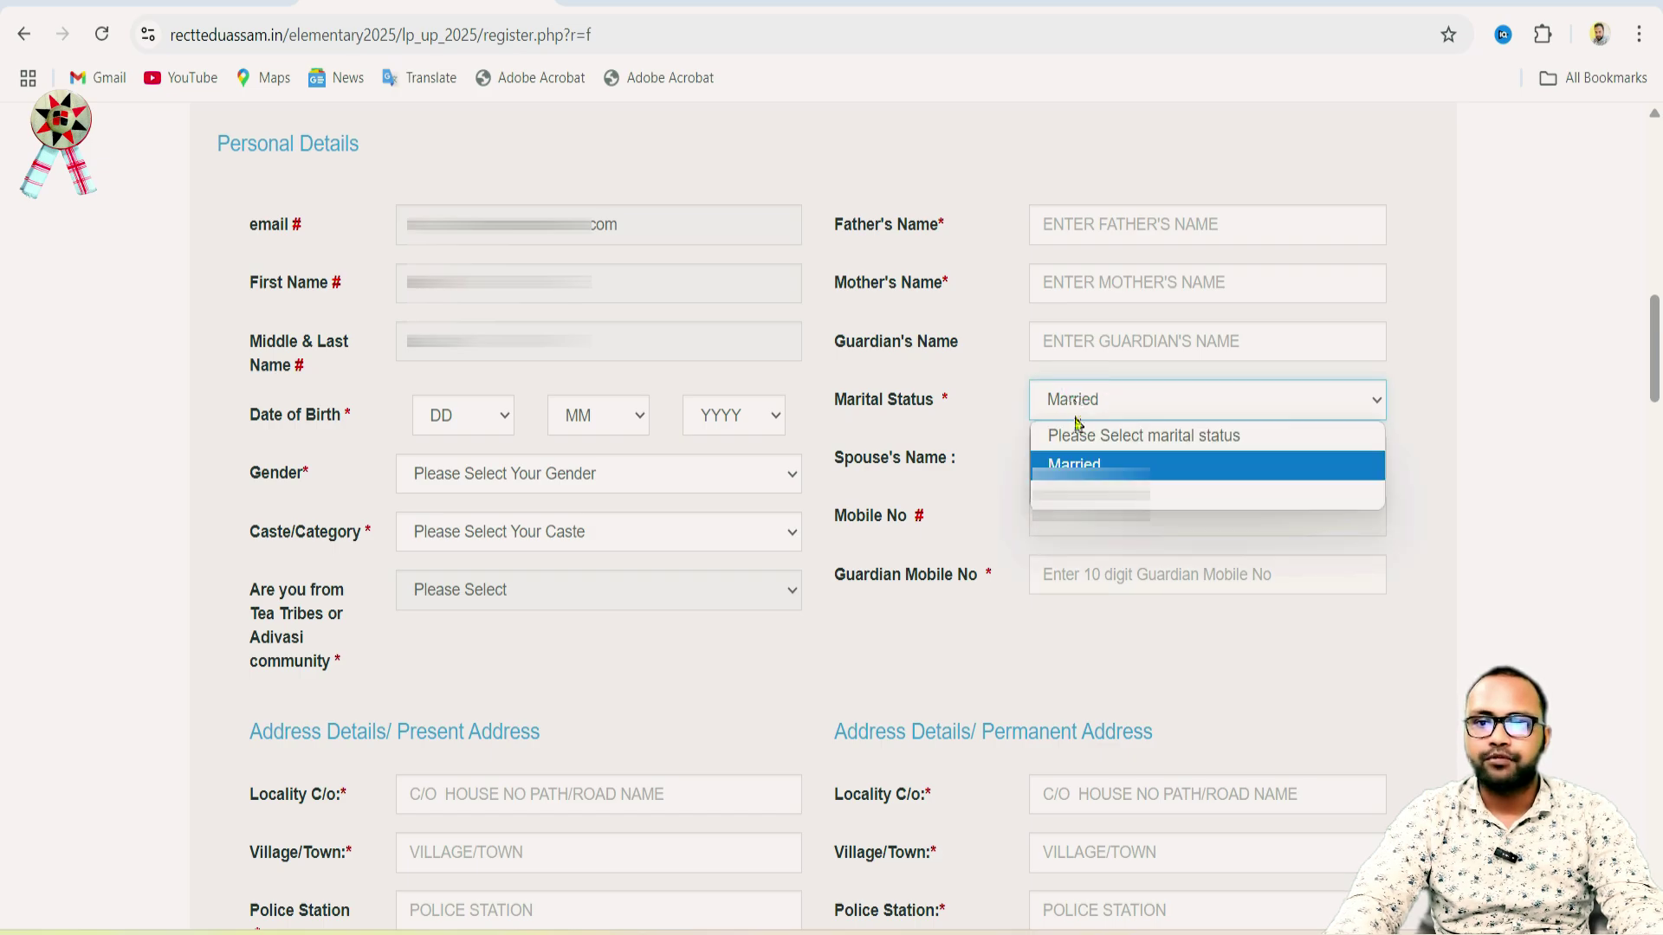
left_click(1074, 494)
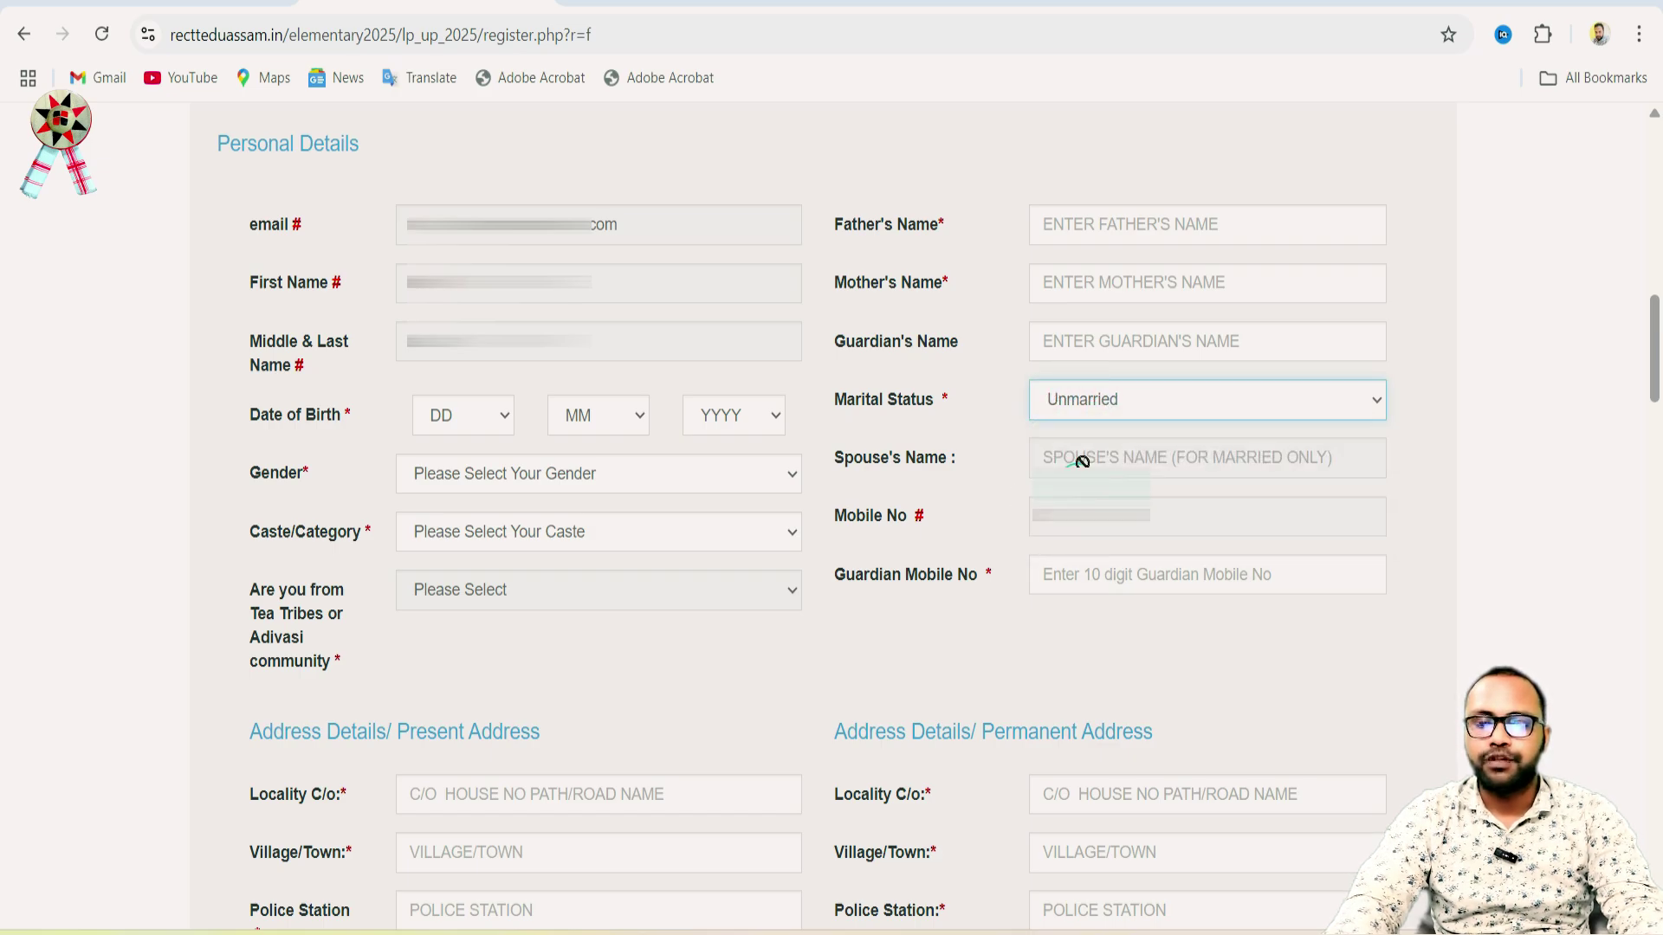
Set the caste category to OBC/MOBC in the personal details
left_click(450, 544)
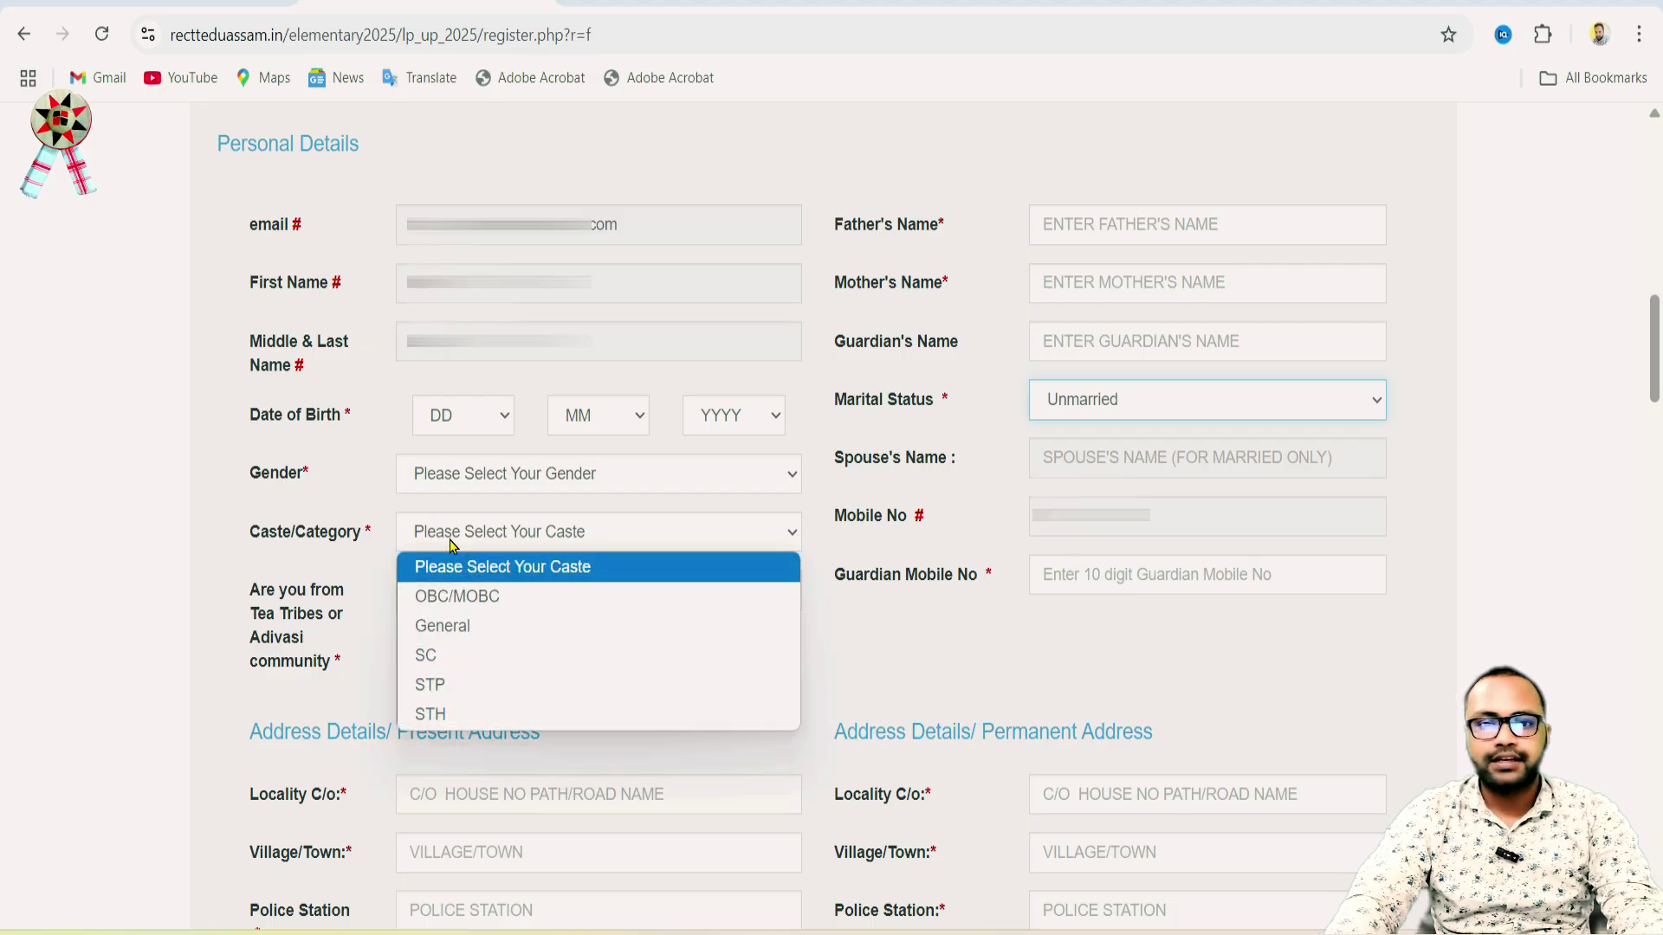
left_click(458, 529)
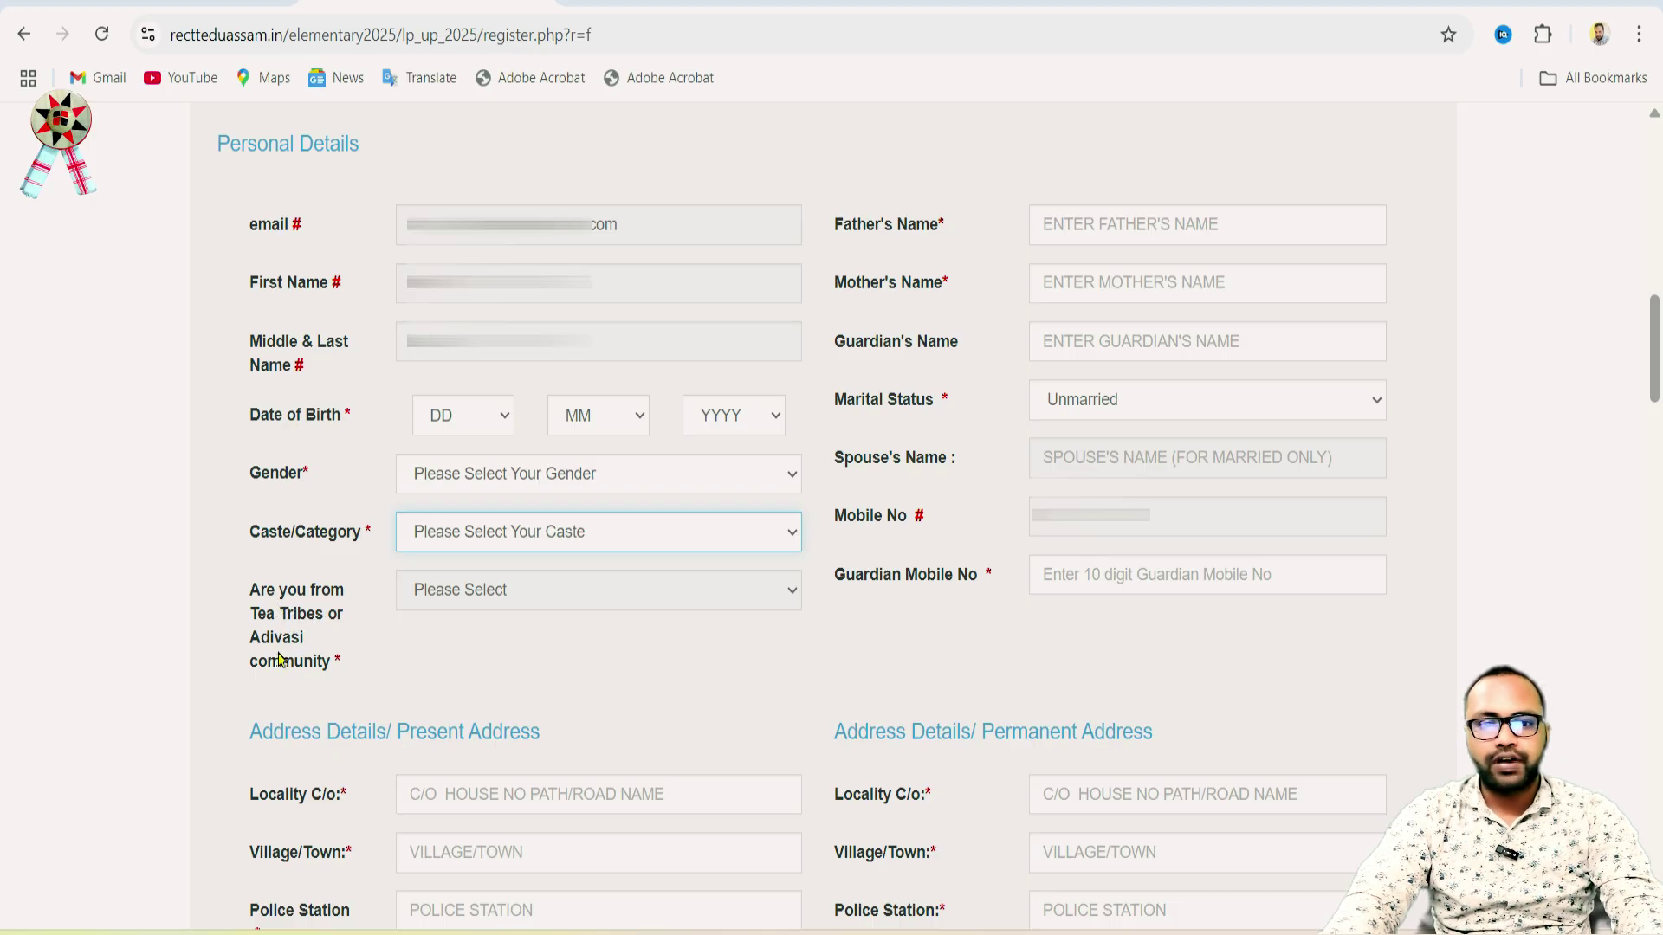
left_click(465, 535)
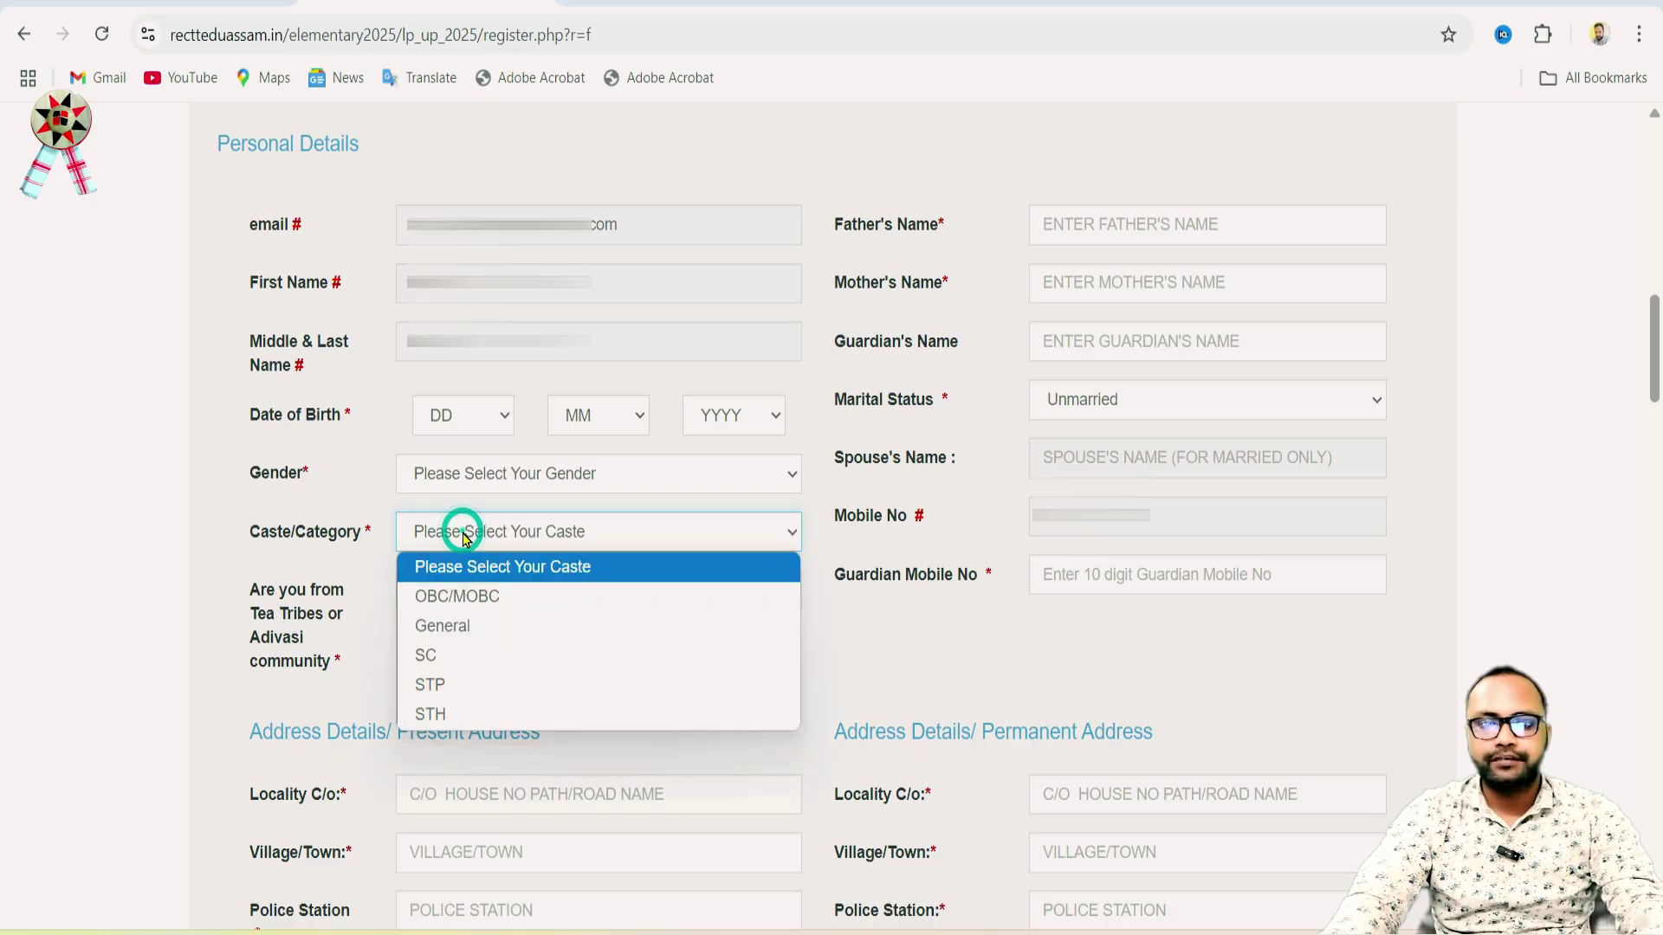
left_click(476, 595)
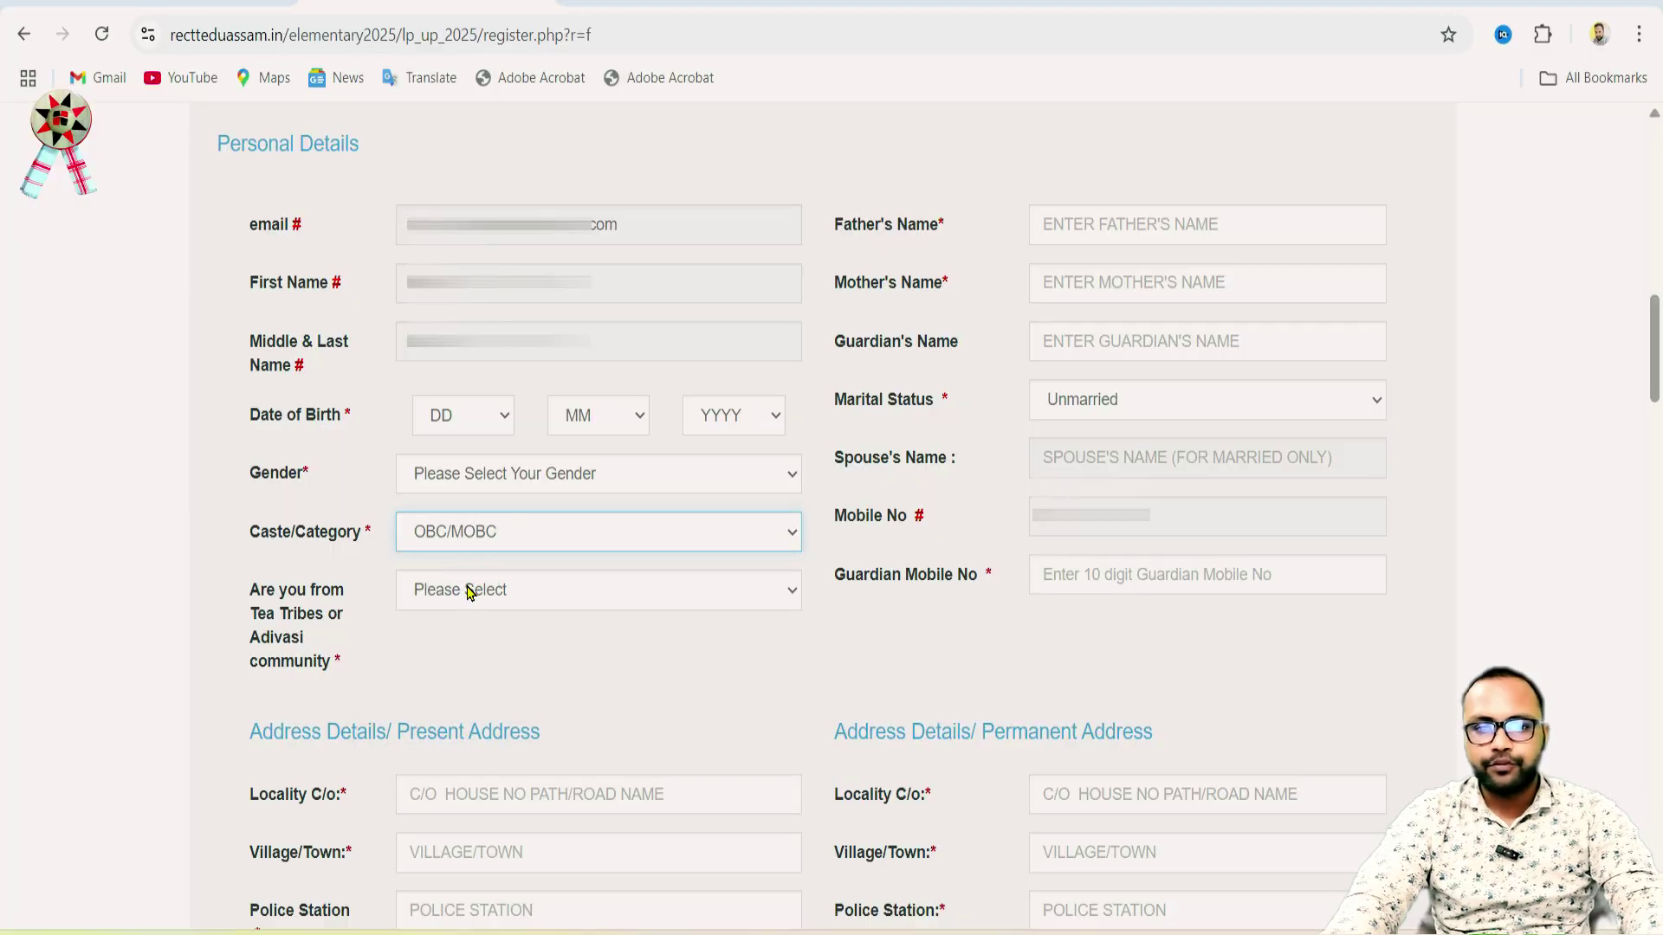
Try Yes and No for the Tea Tribes or Adivasi community question, and reset the caste category to its unselected placeholder
left_click(467, 593)
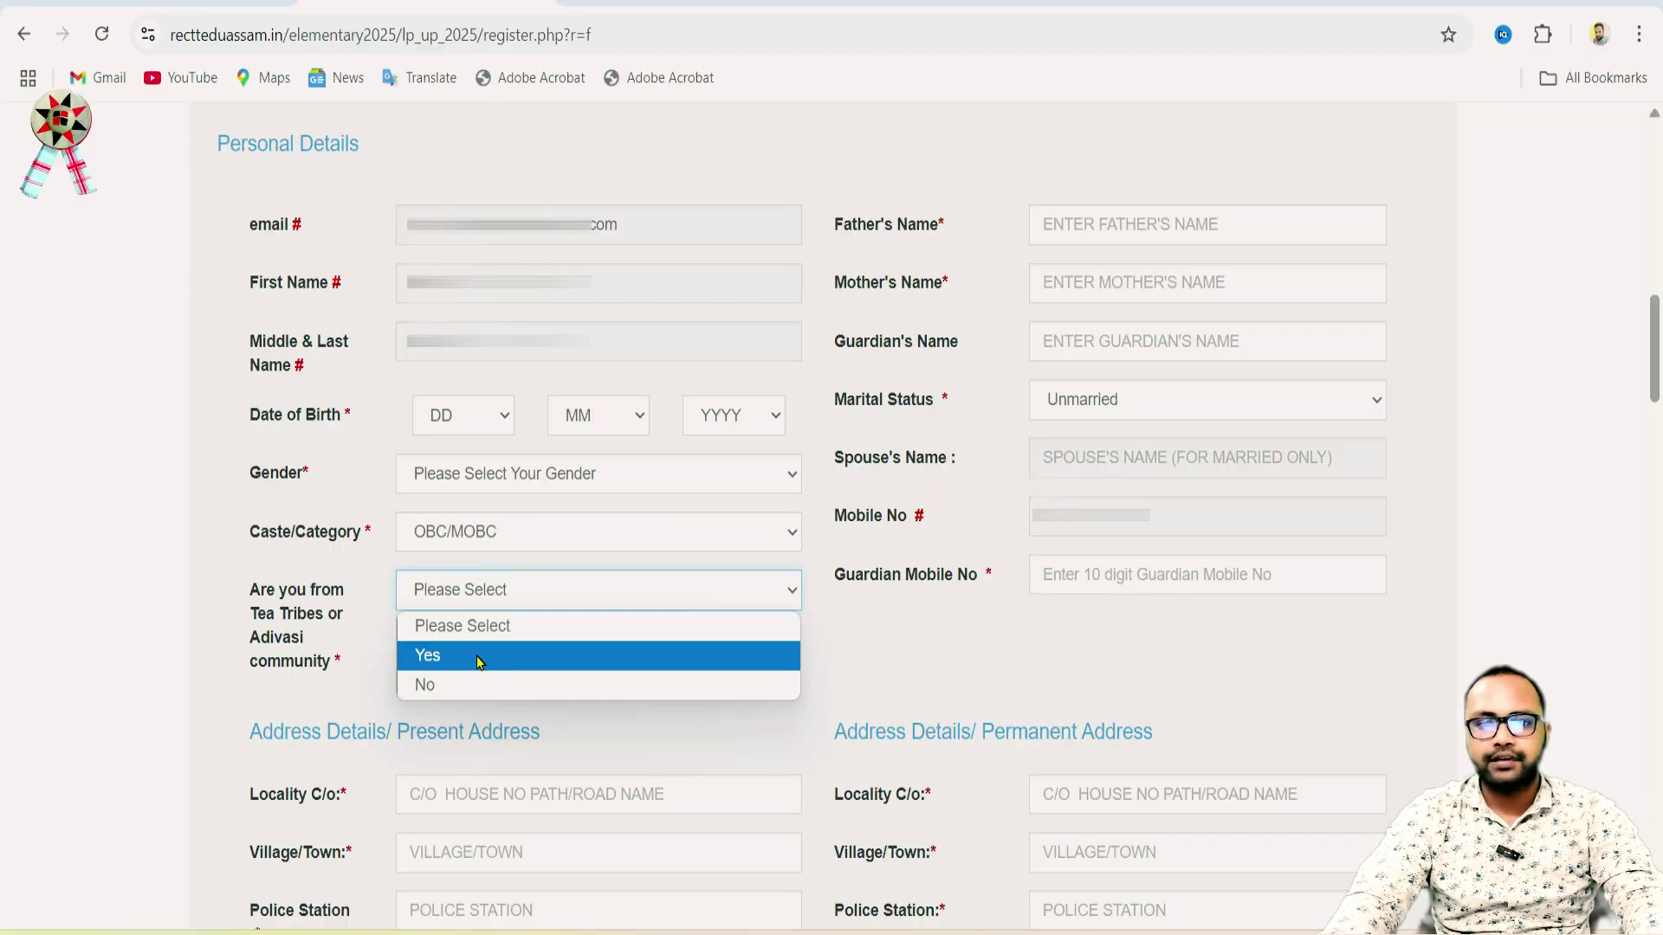
left_click(477, 658)
left_click(492, 588)
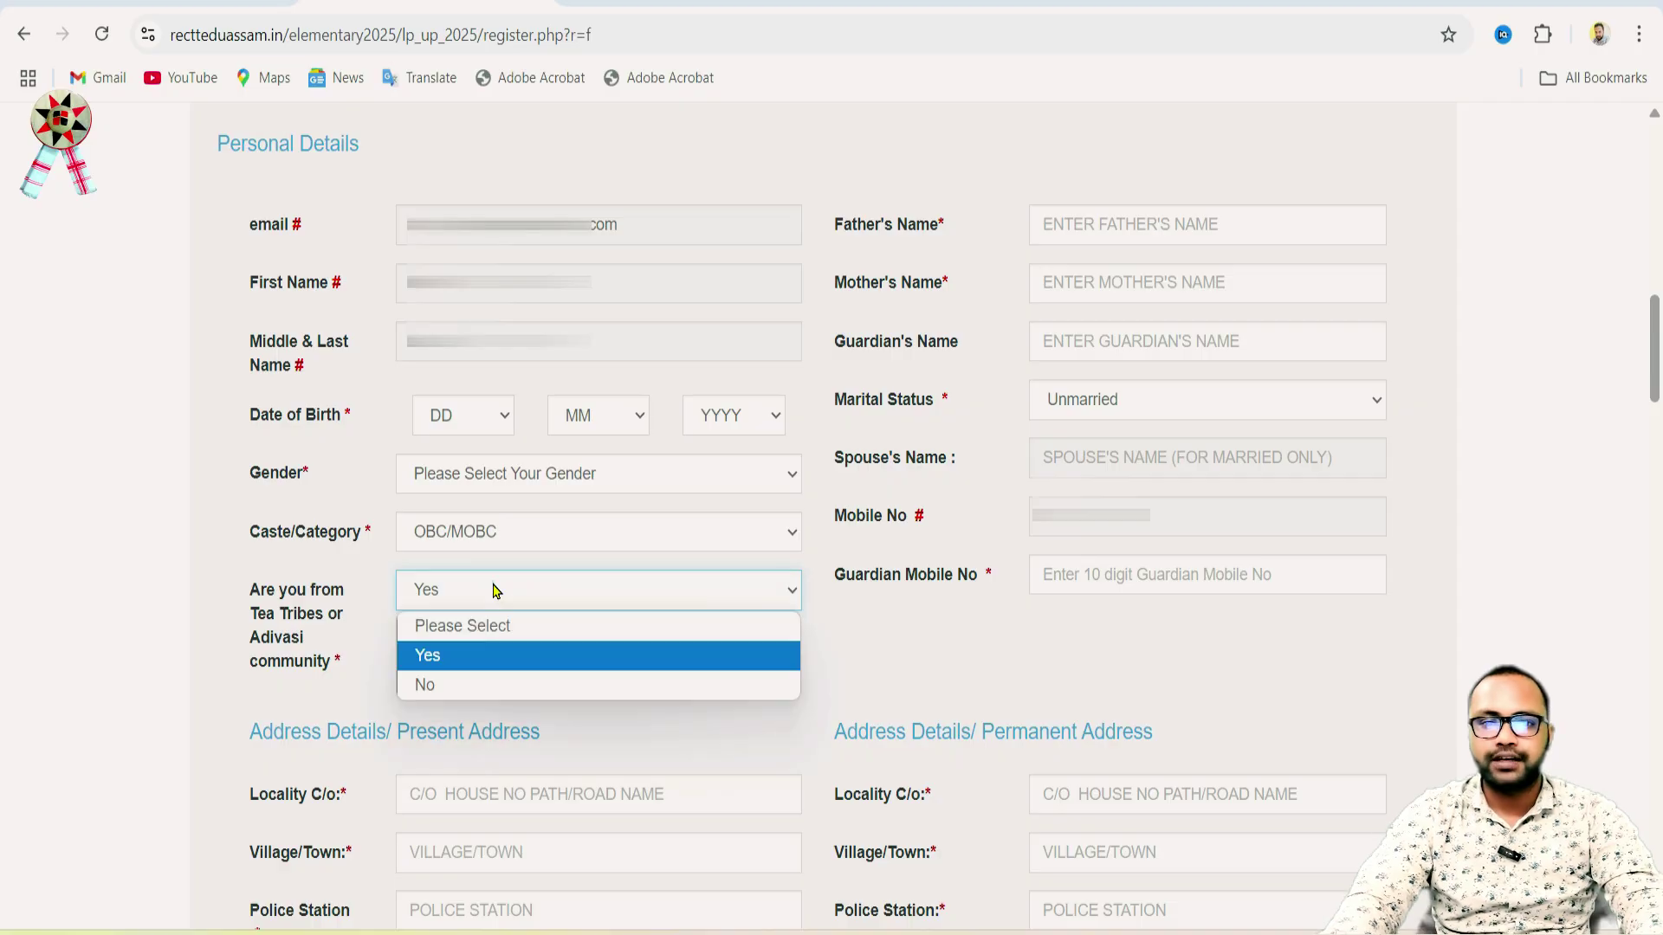
left_click(508, 680)
left_click(503, 532)
left_click(486, 564)
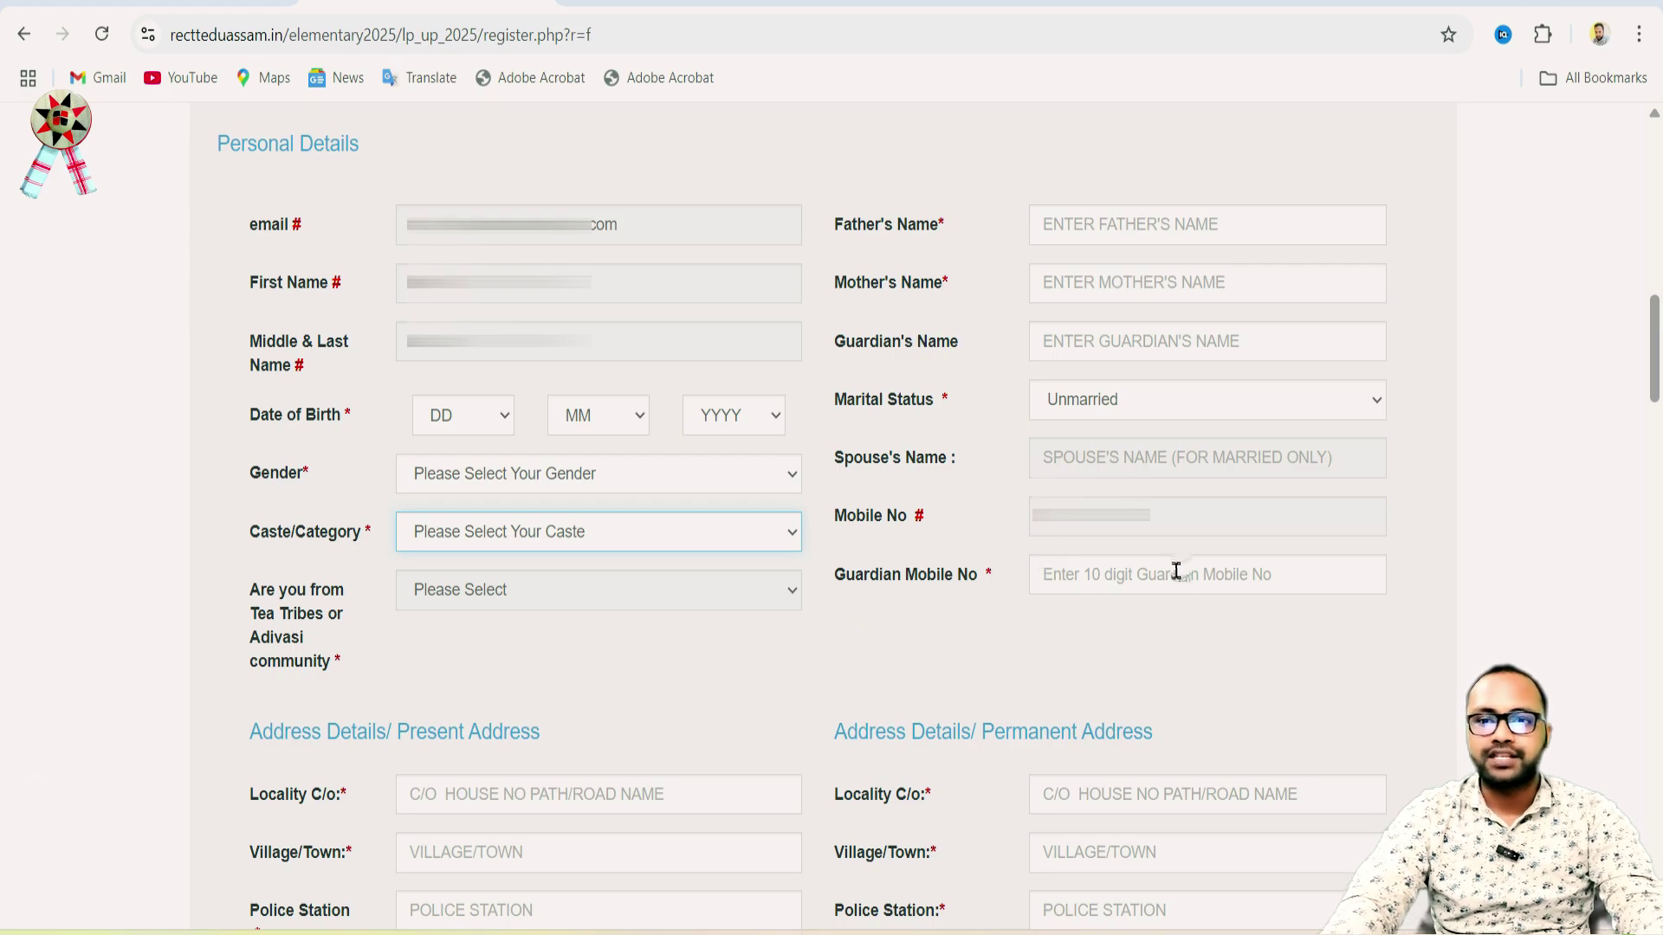
Declare Indian citizenship as Yes in the general details and set how it was obtained to BY BIRTH
scroll(1165, 575, "down", 5)
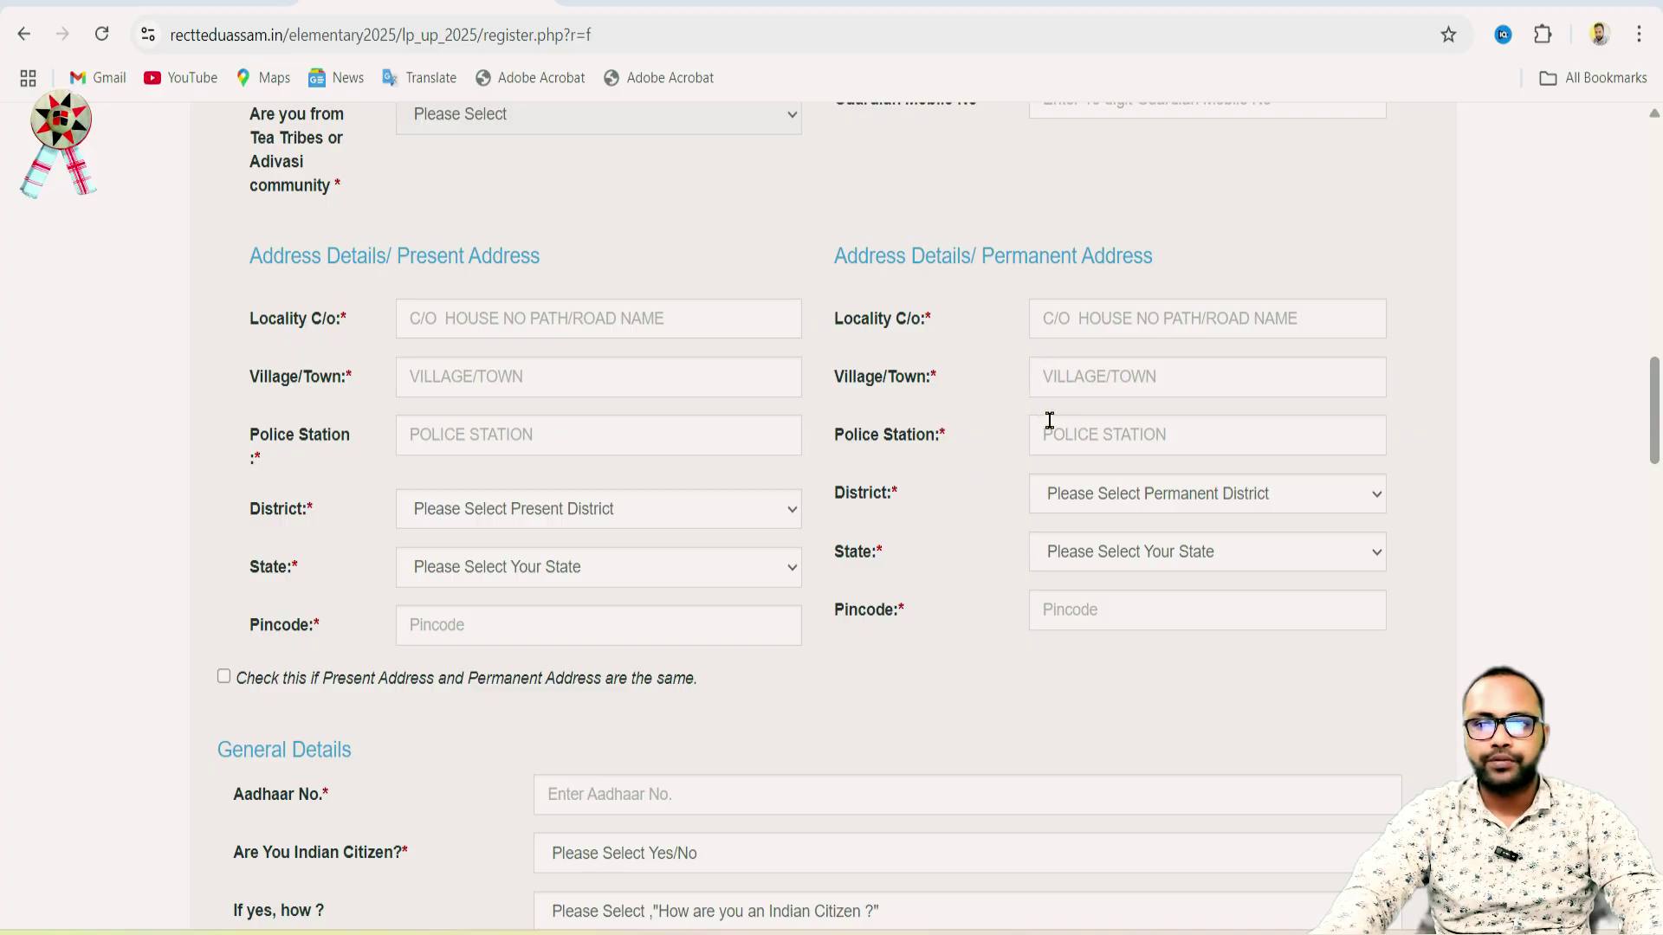
scroll(1079, 625, "down", 4)
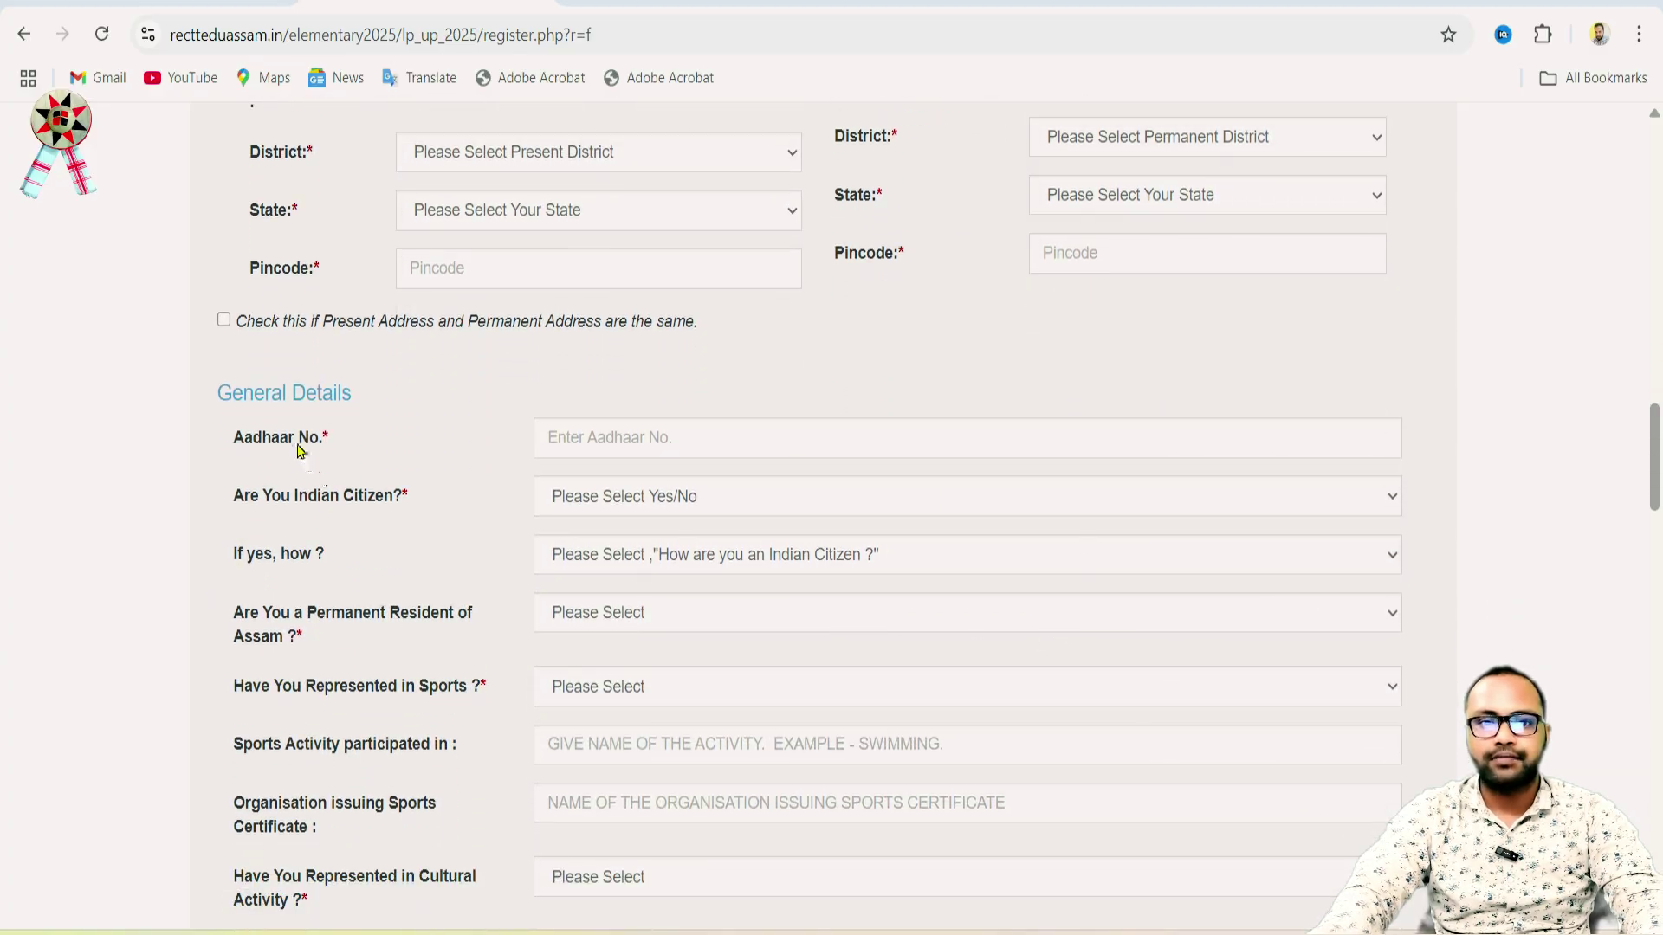
scroll(370, 437, "down", 1)
scroll(314, 384, "down", 2)
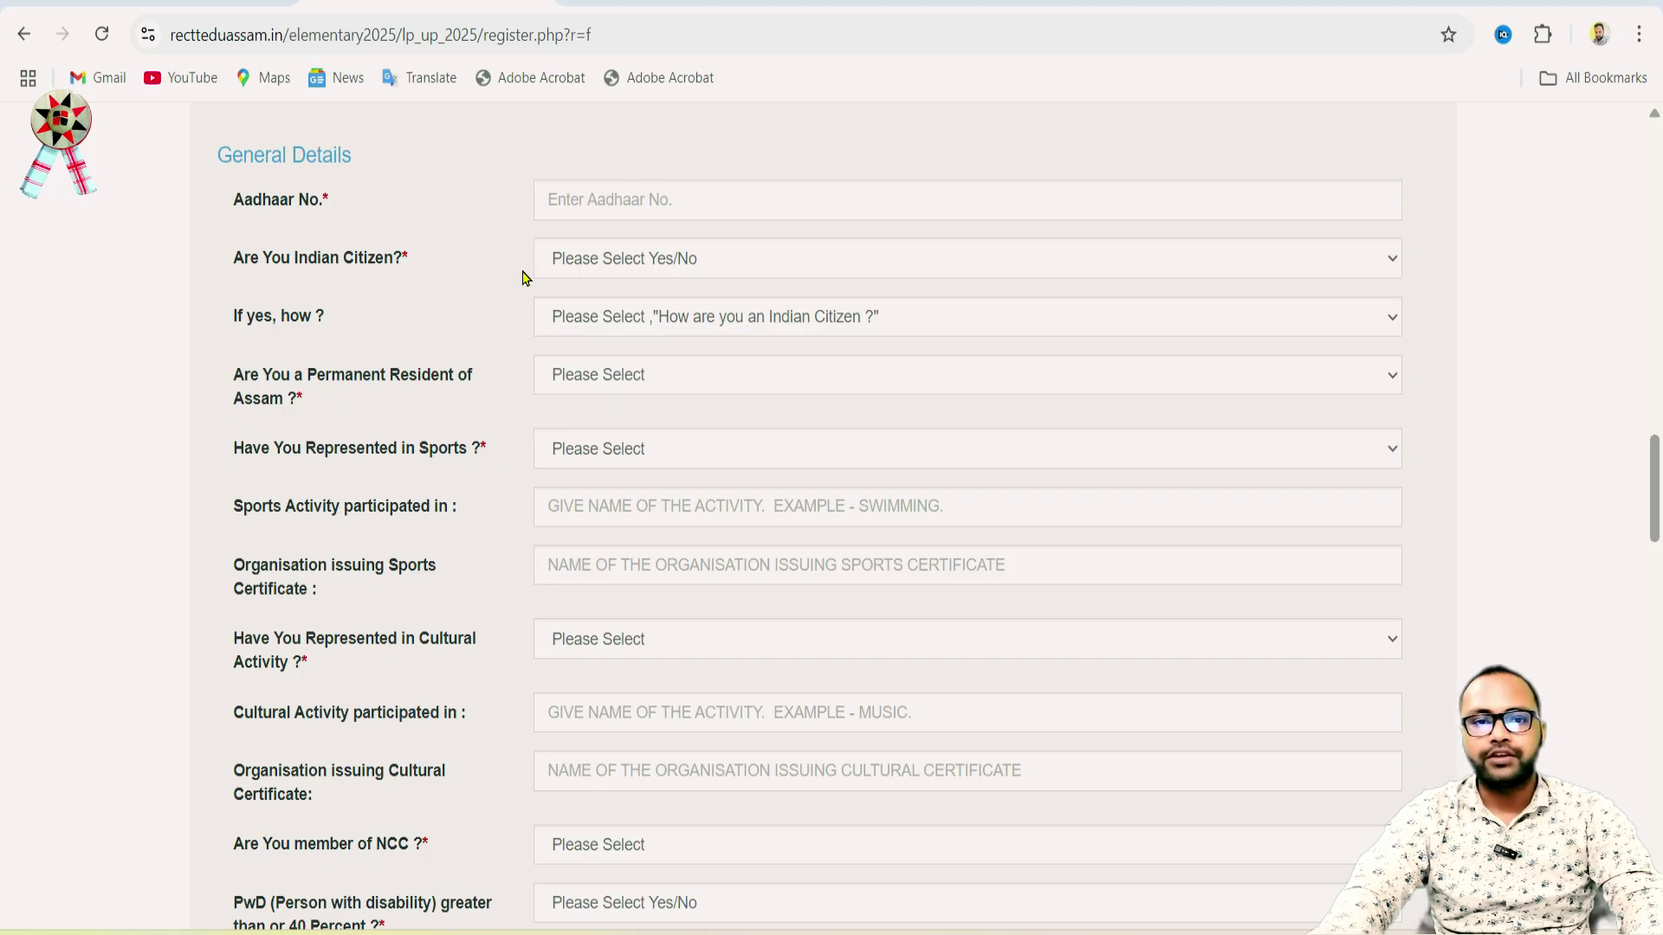
left_click(602, 262)
left_click(575, 323)
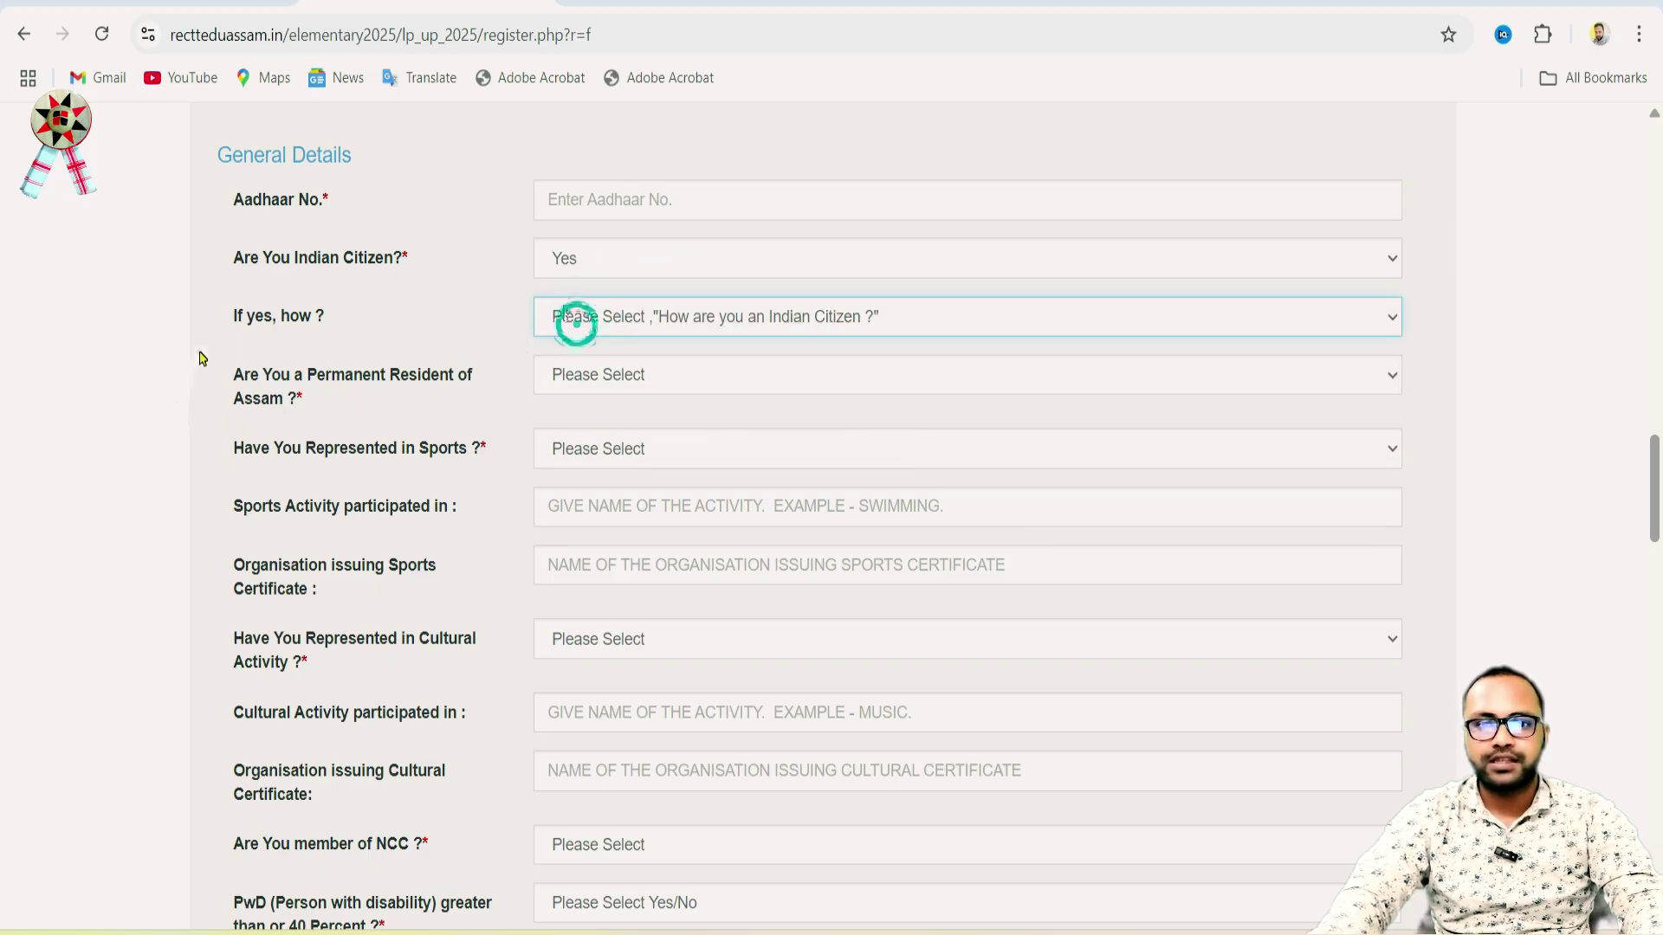
left_click(570, 328)
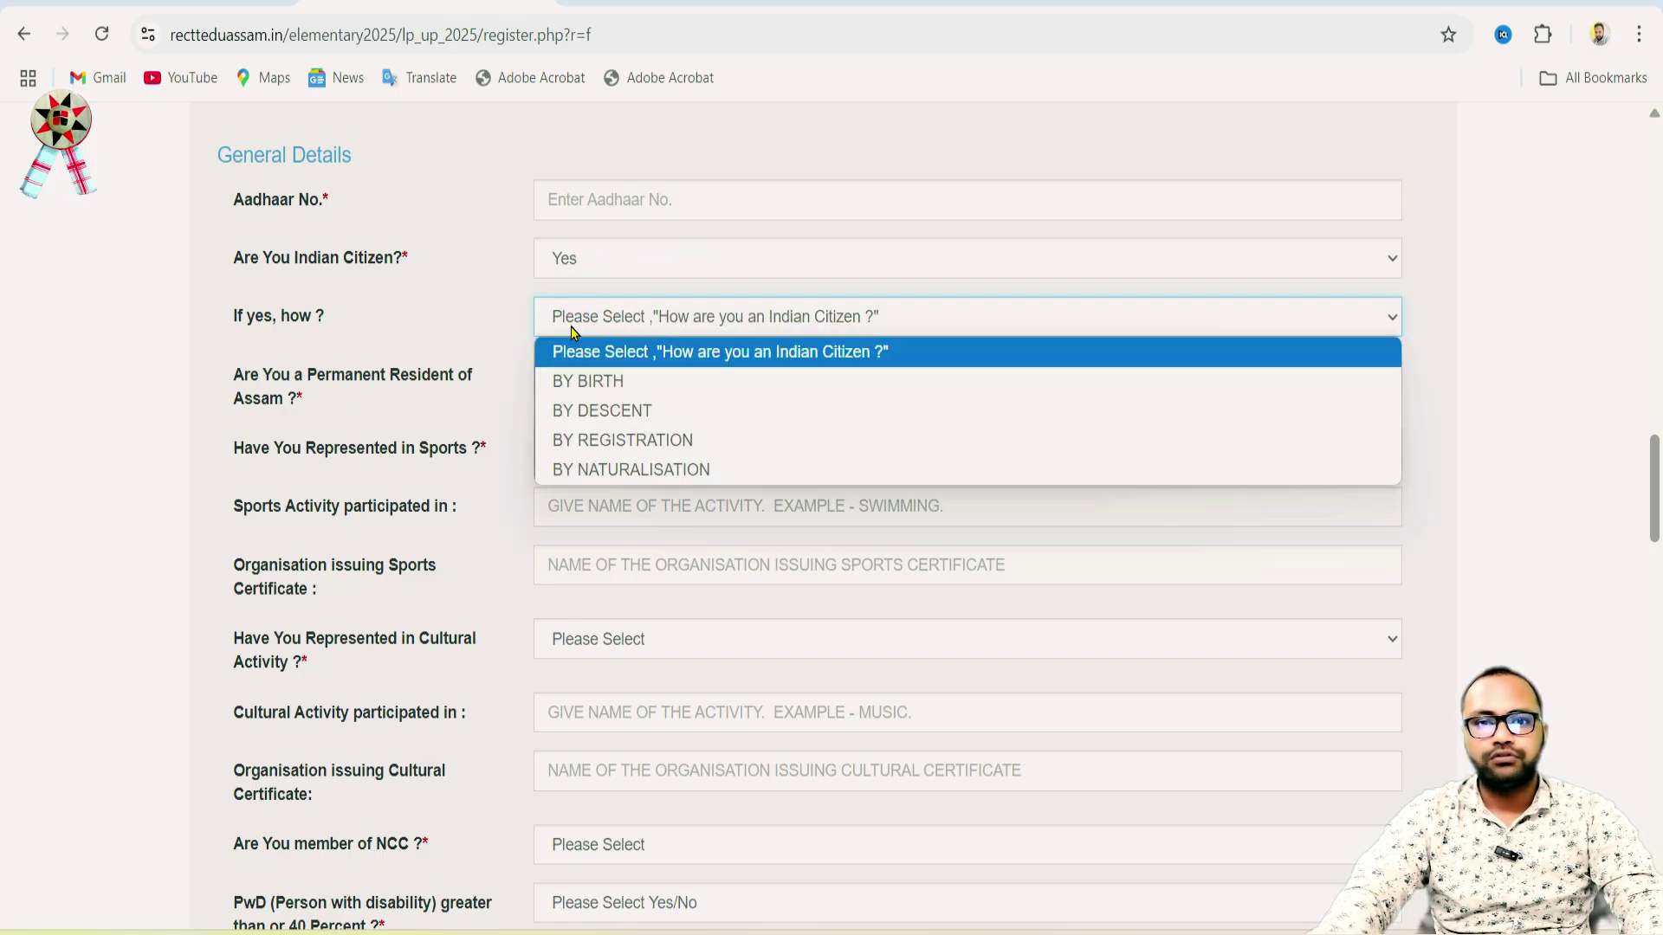
left_click(576, 377)
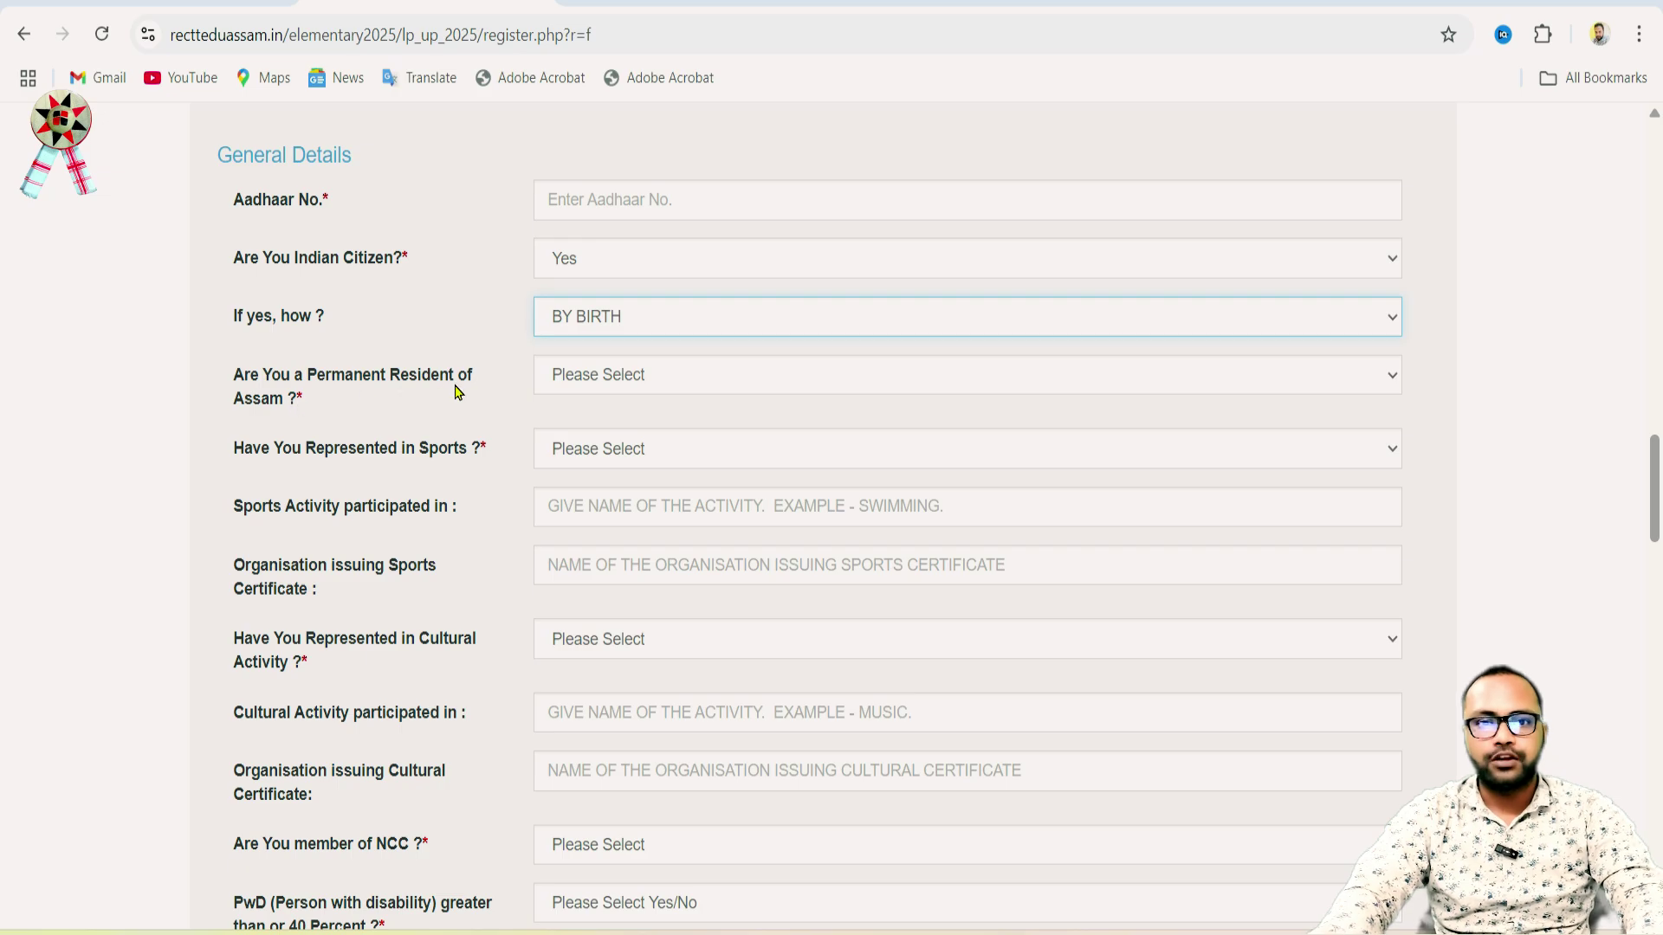
Answer Yes to being a permanent resident of Assam and No to having represented in sports
left_click(585, 368)
left_click(606, 439)
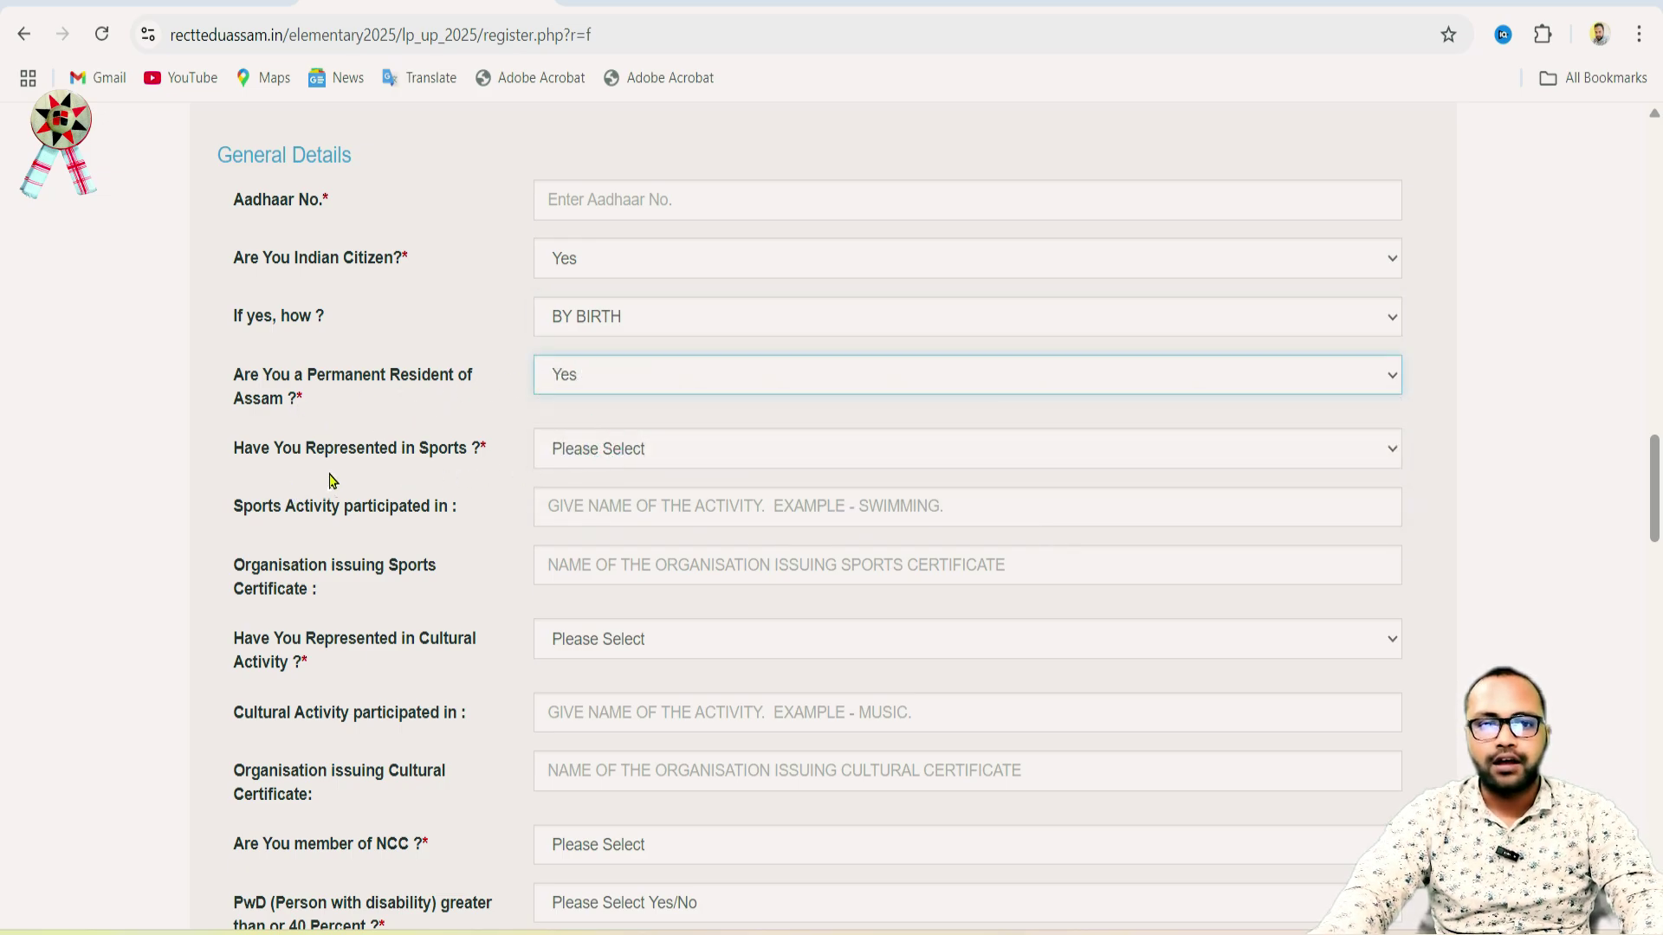
left_click(580, 449)
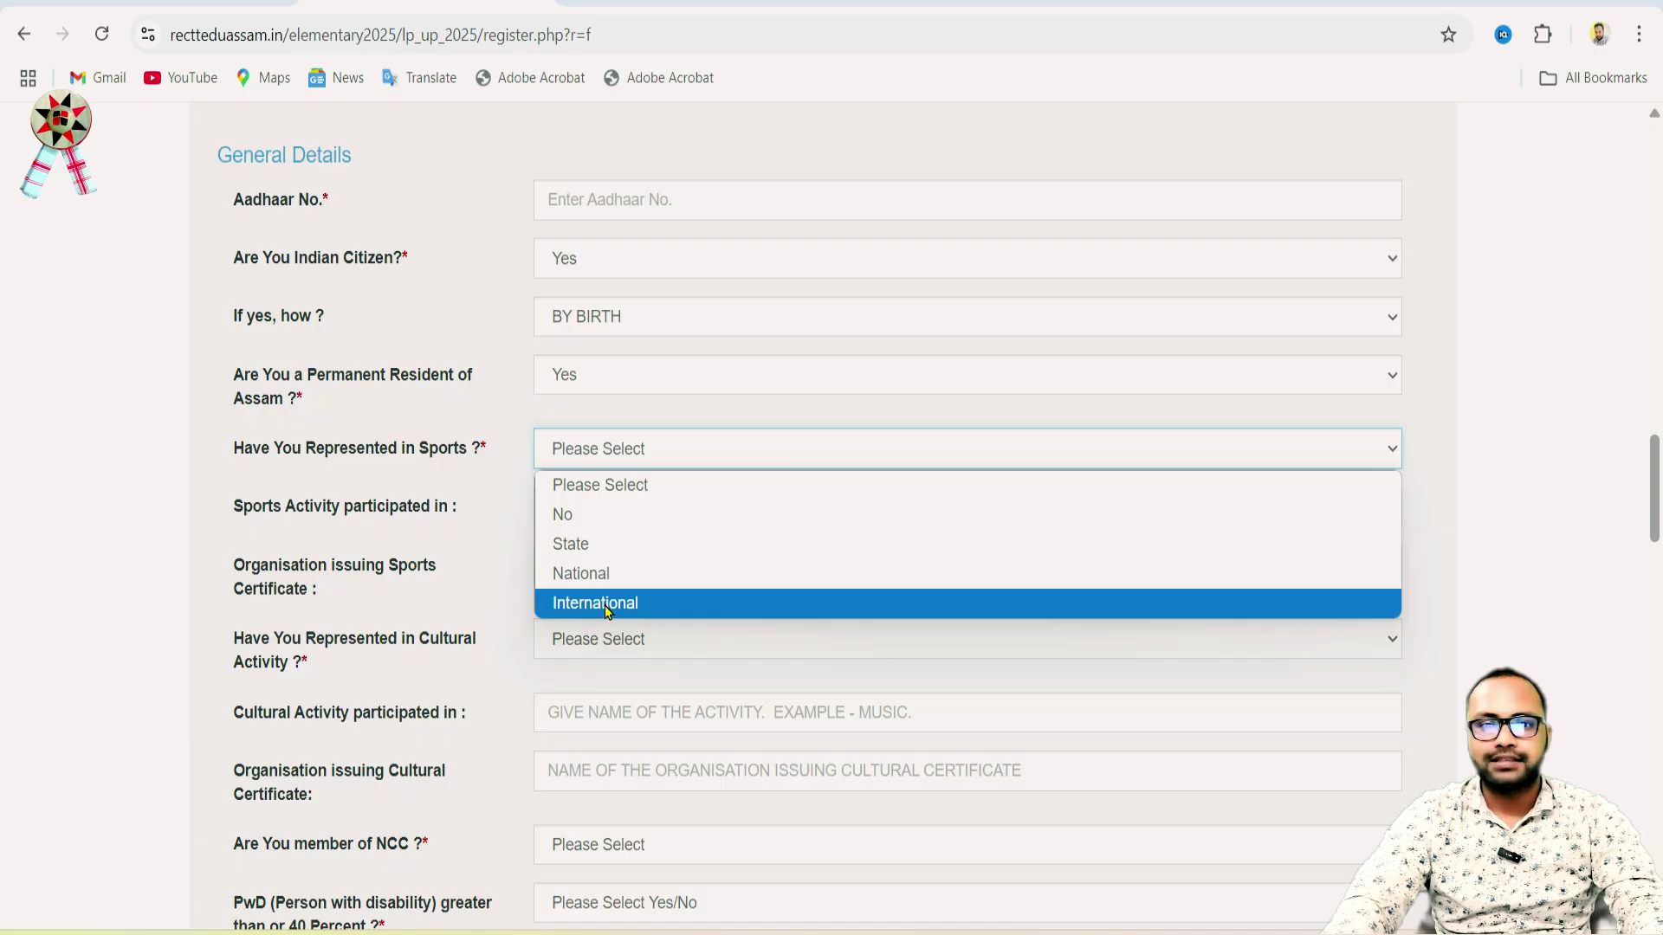
left_click(615, 520)
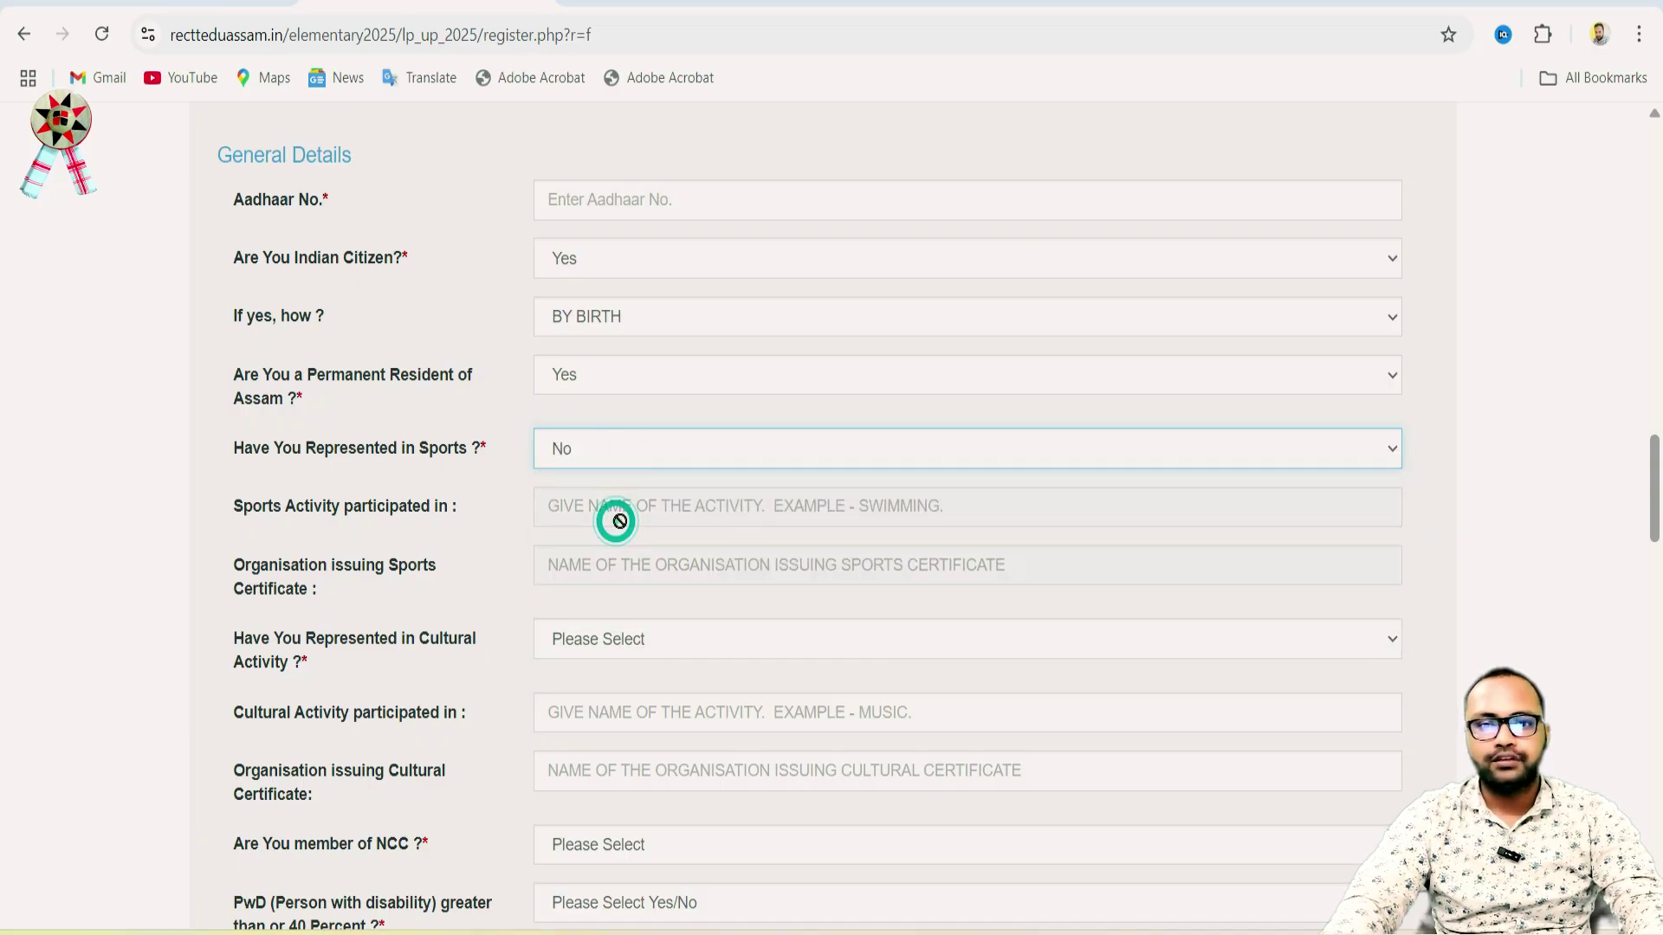
Answer No to having represented in cultural activity
scroll(419, 623, "down", 1)
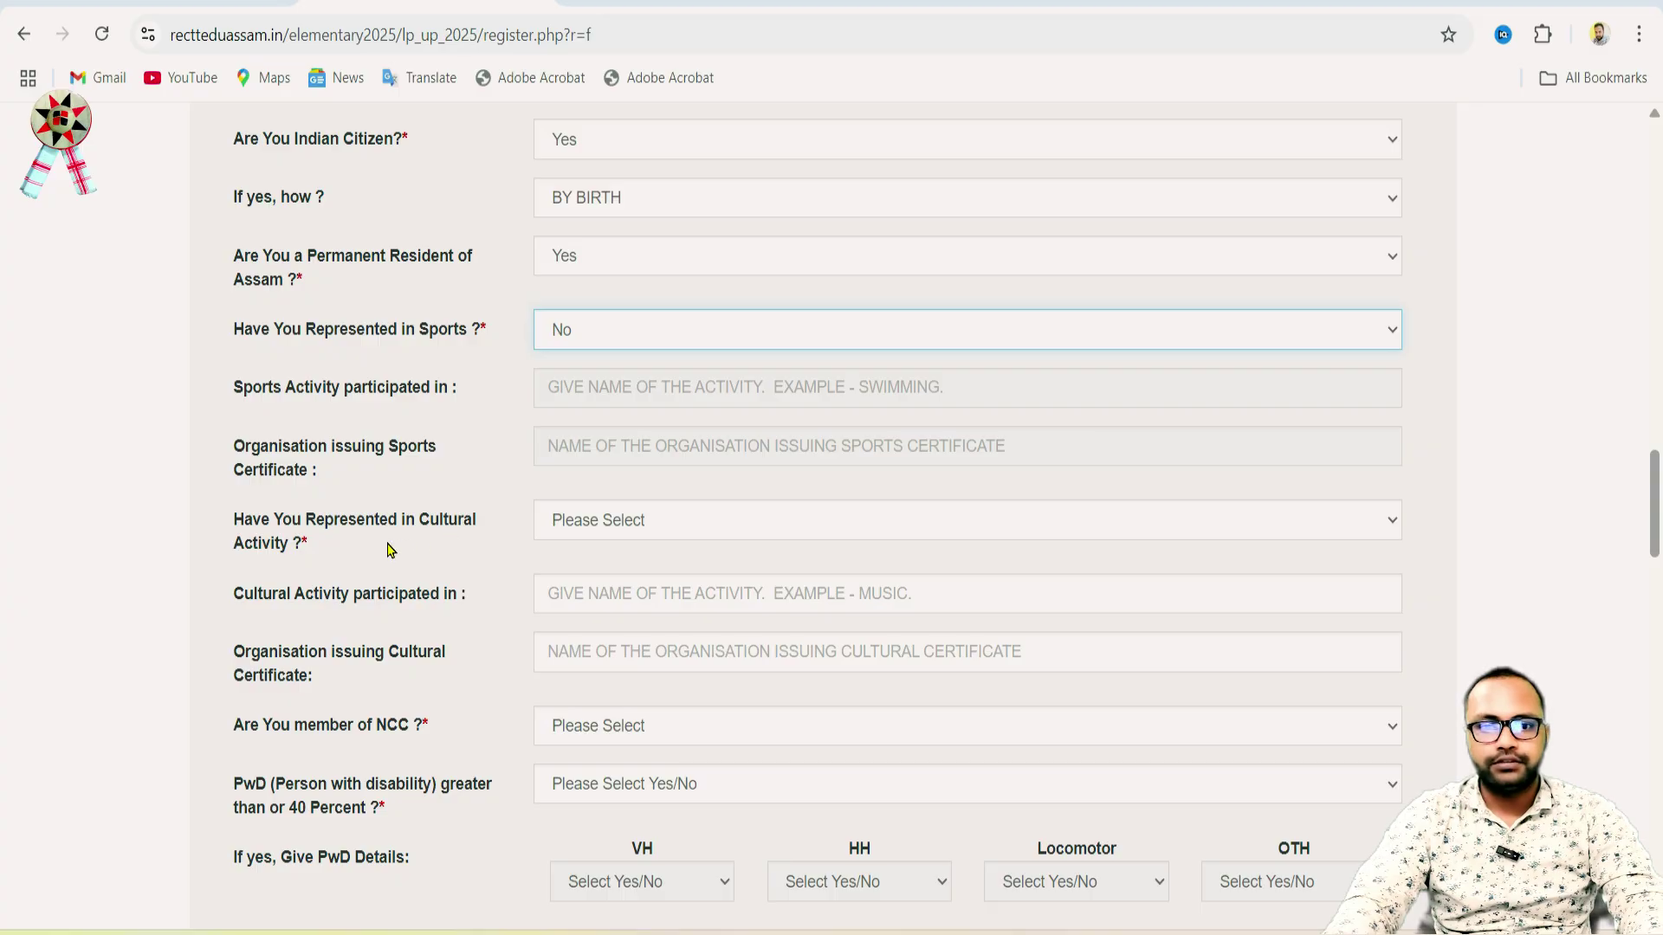
left_click(537, 530)
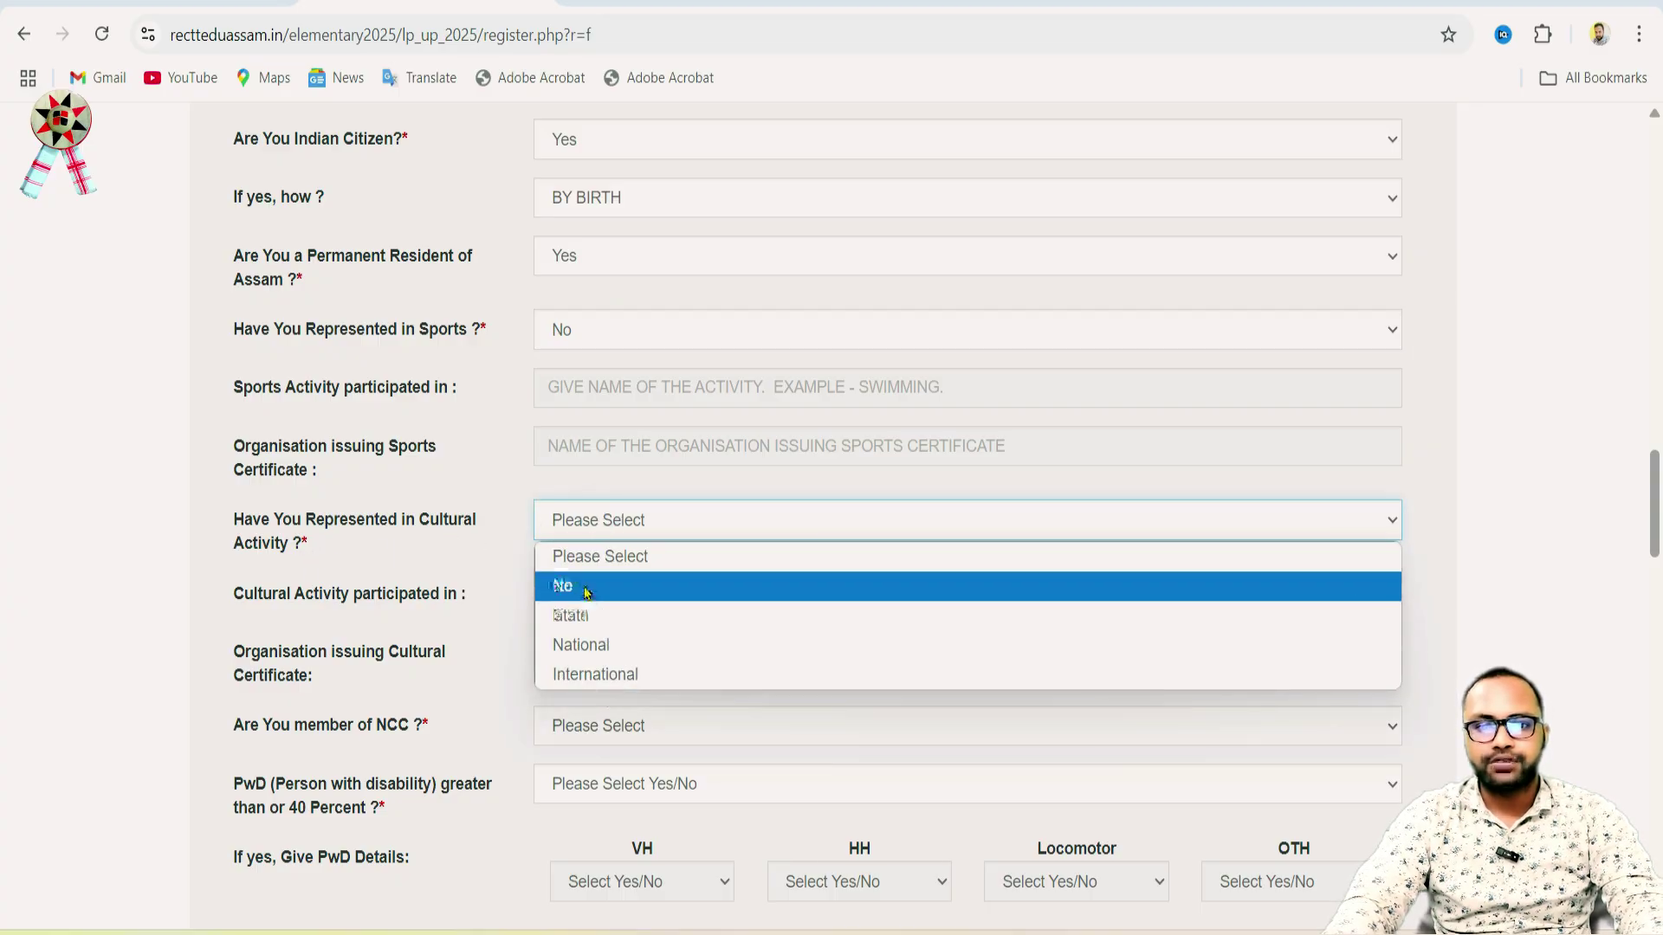
left_click(507, 631)
left_click(594, 523)
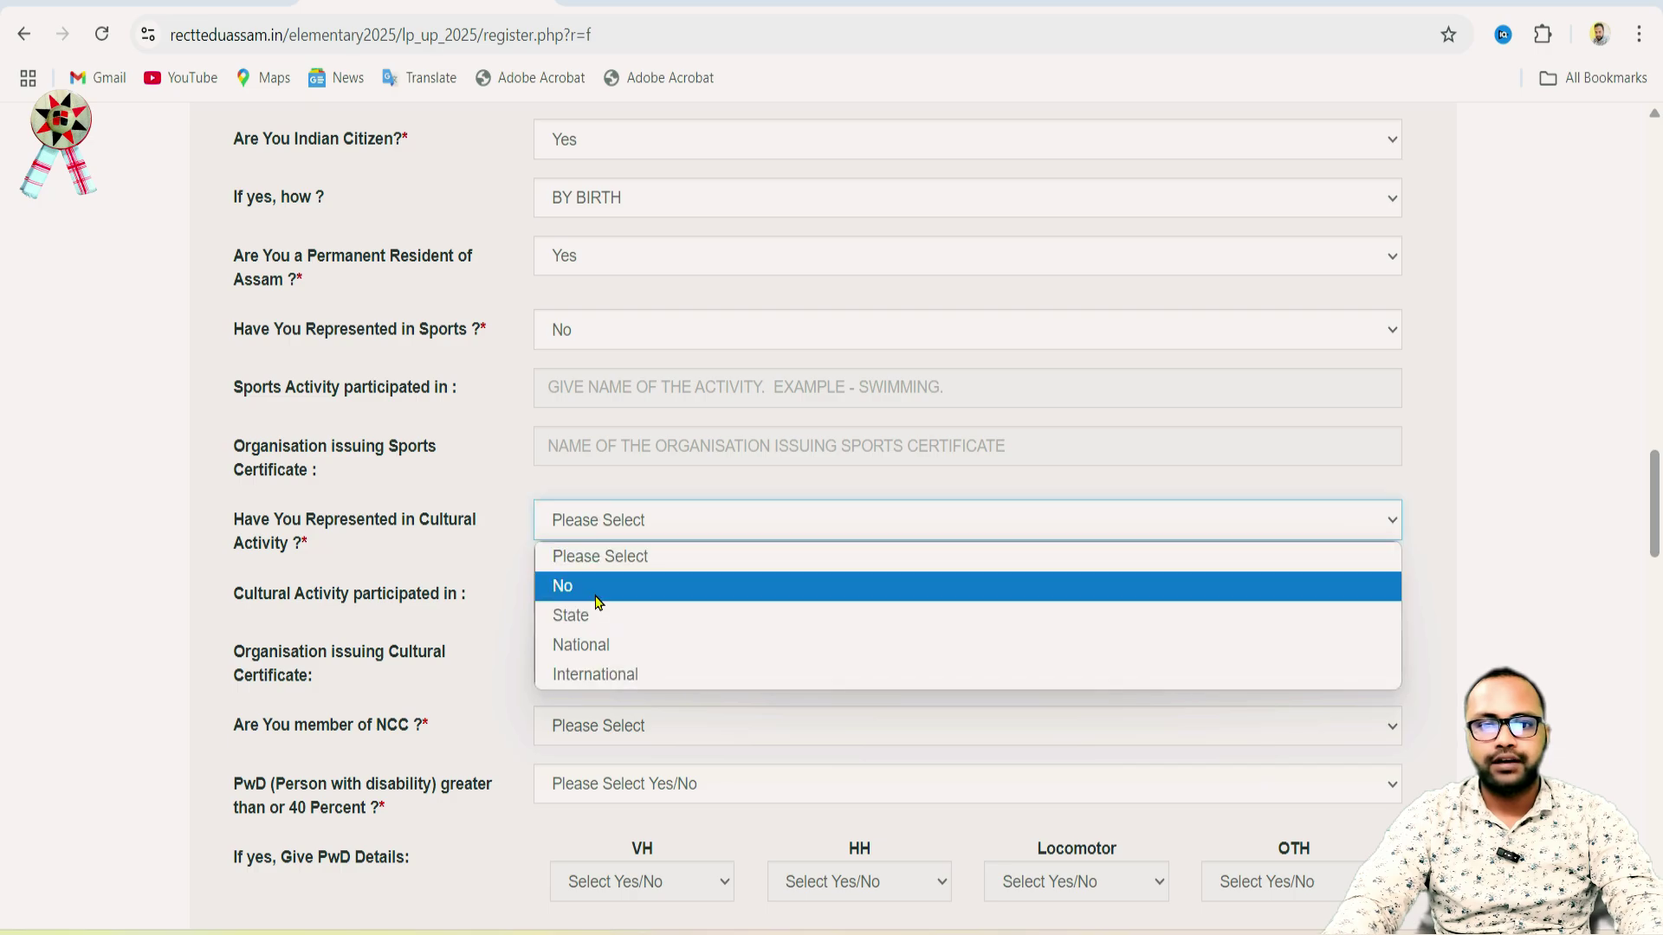
left_click(595, 594)
Set the NCC membership answer to No in the general details
scroll(386, 624, "down", 1)
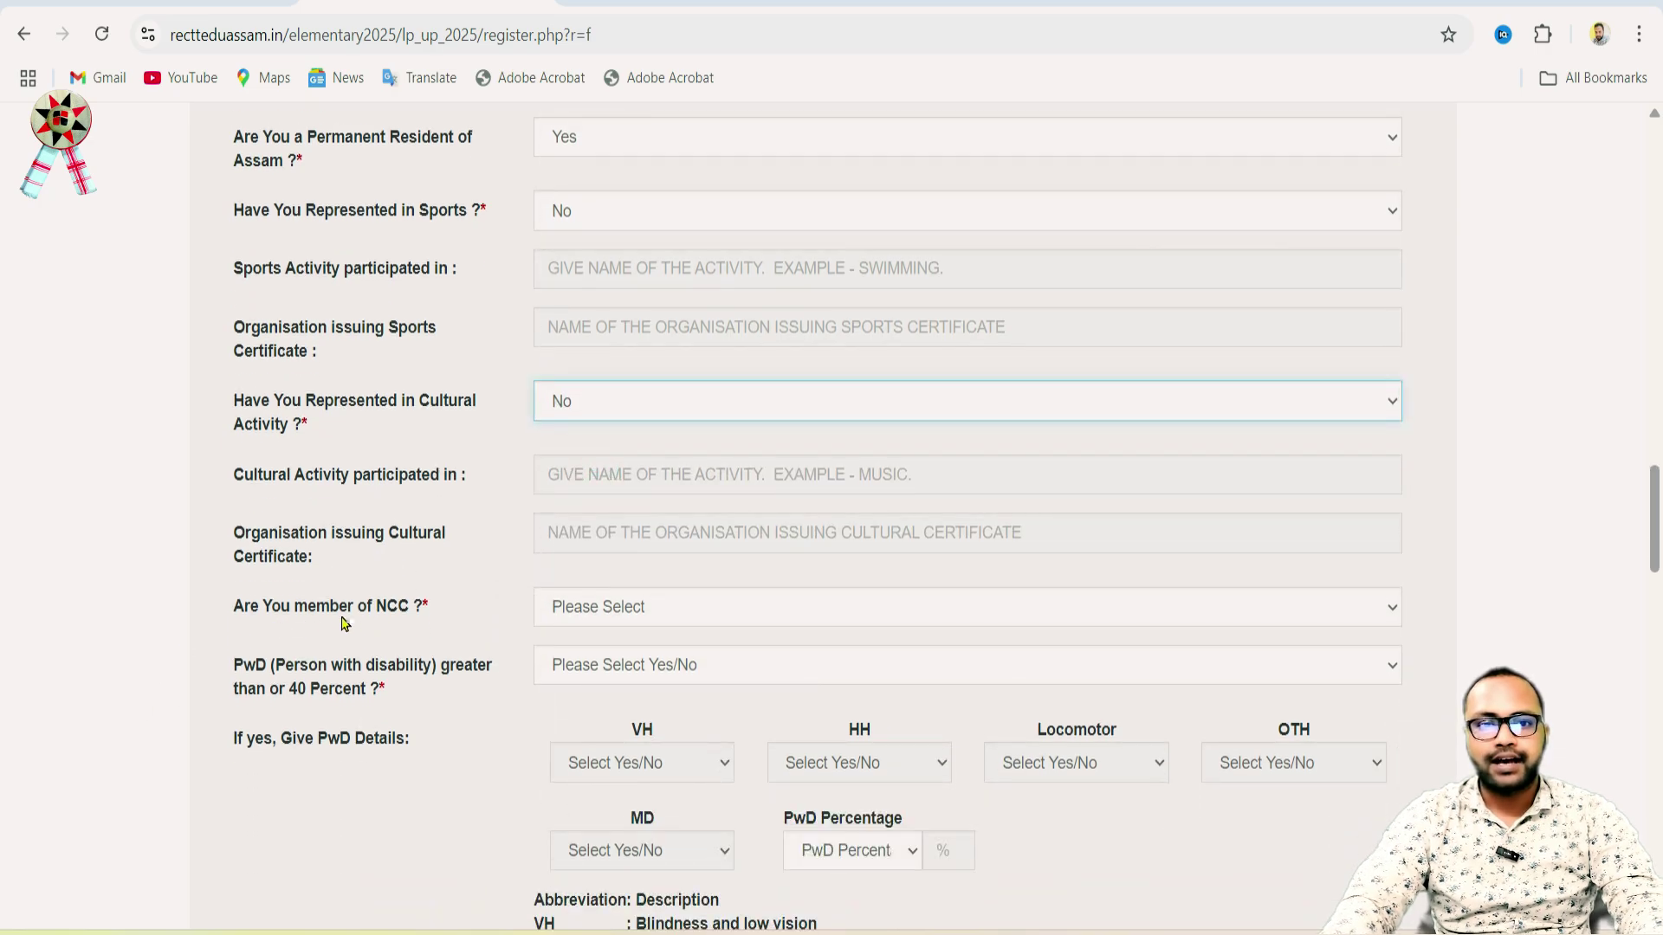
left_click(703, 605)
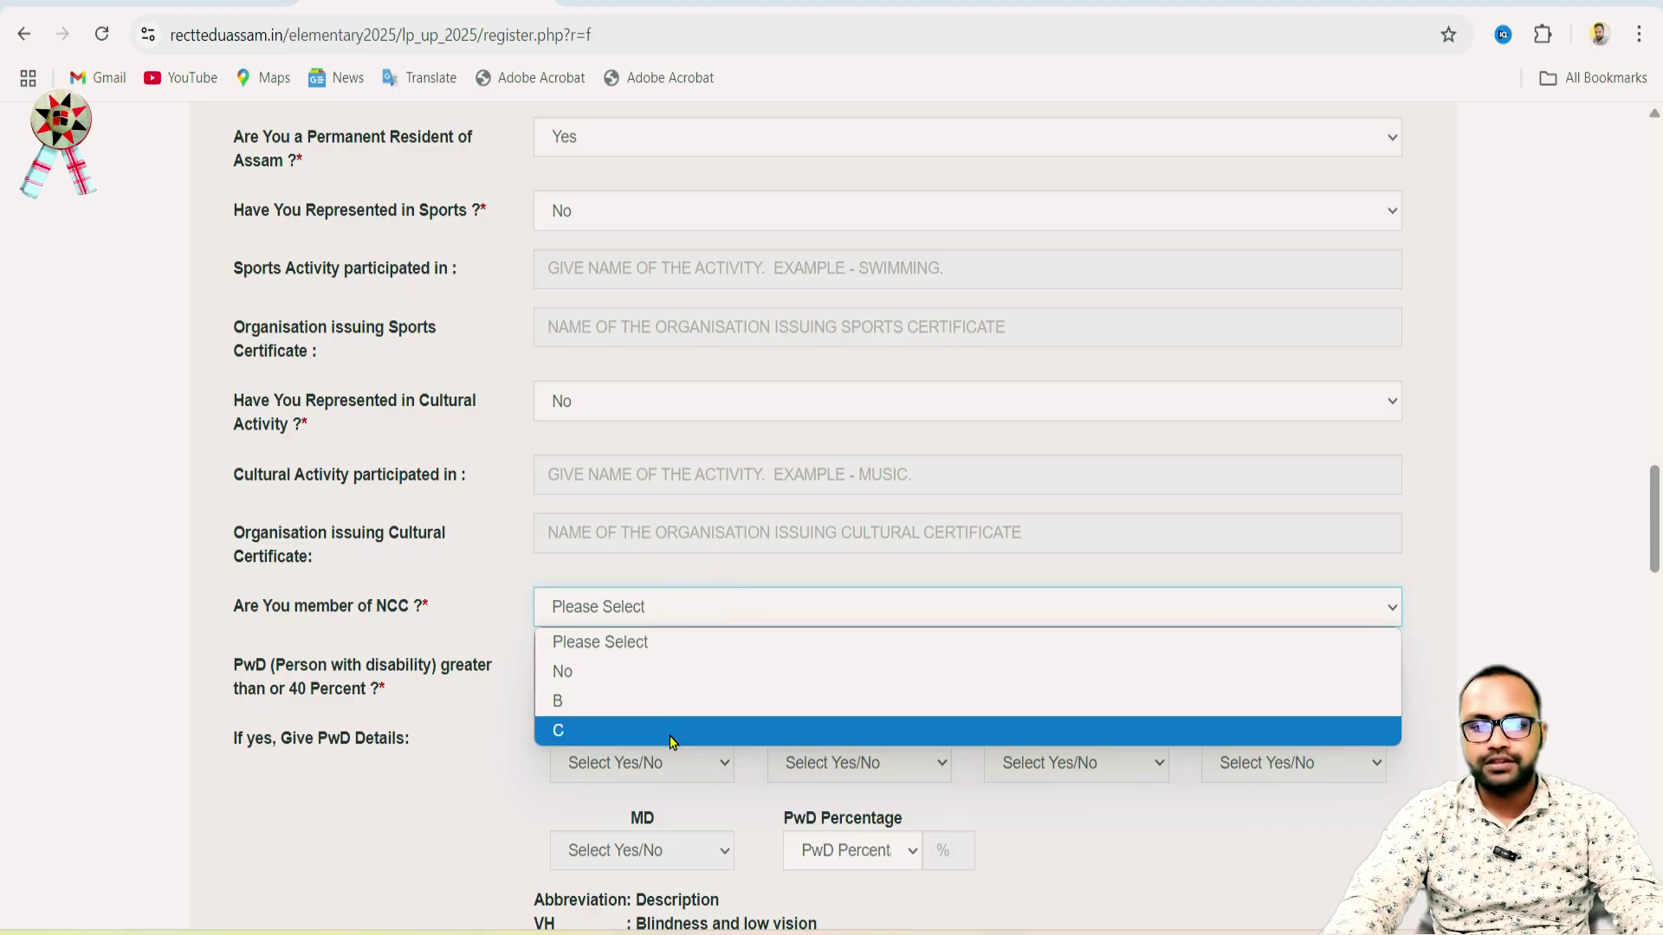
left_click(681, 675)
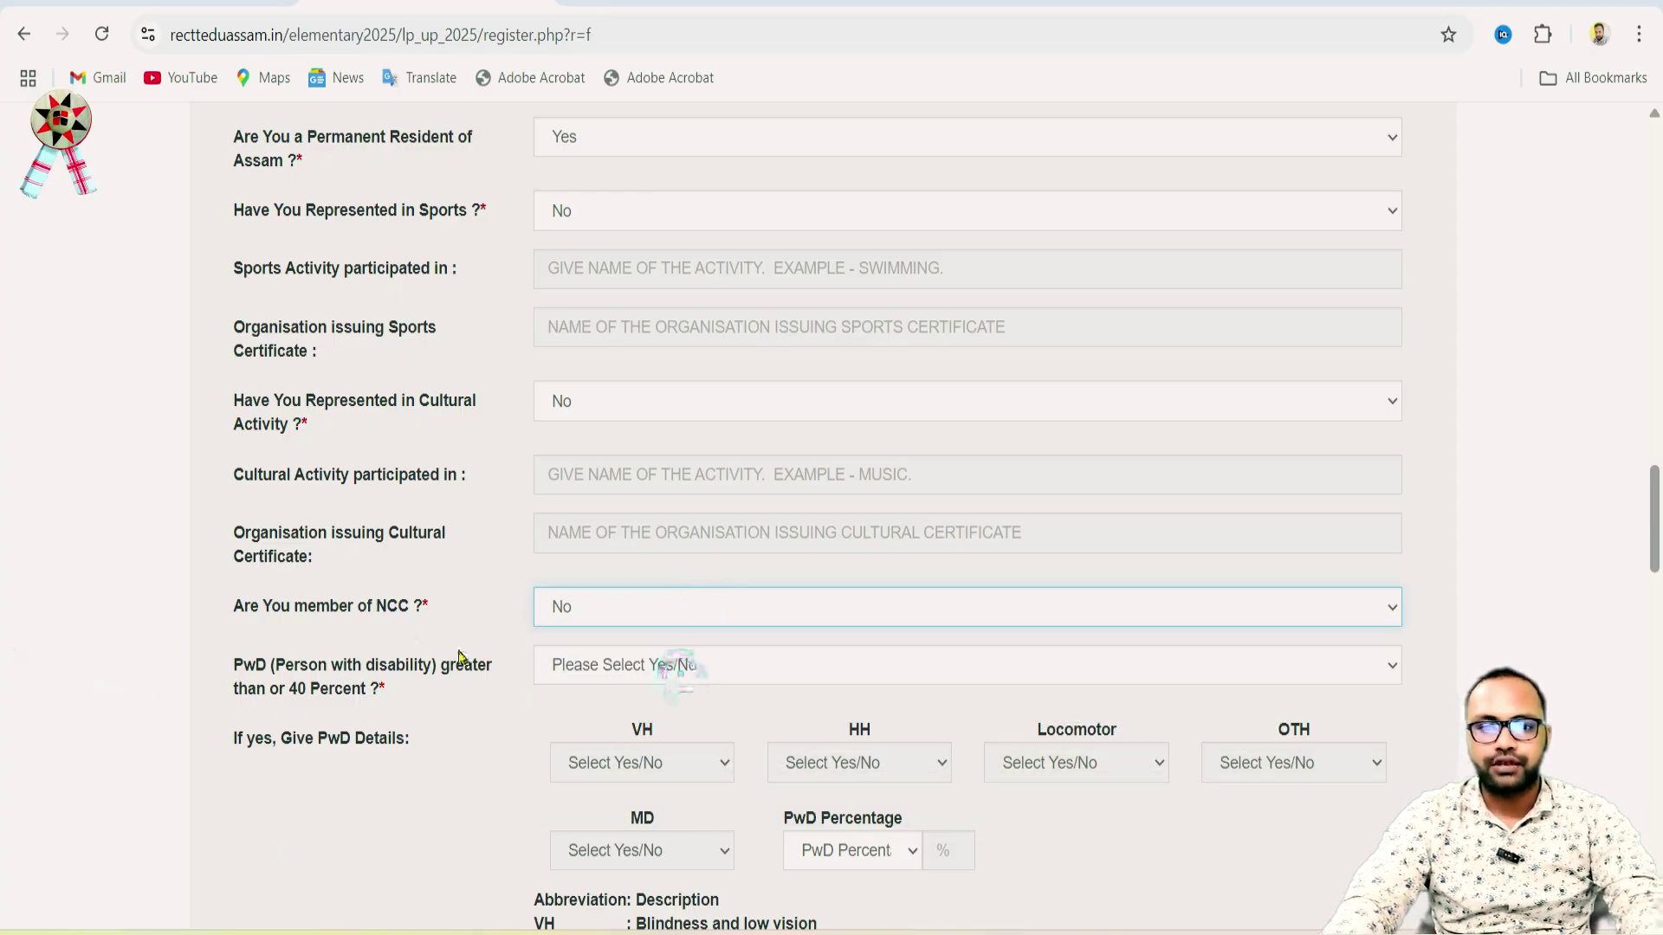
Try Yes for the PwD question on disability of 40 percent or more, and settle on No
left_click(587, 679)
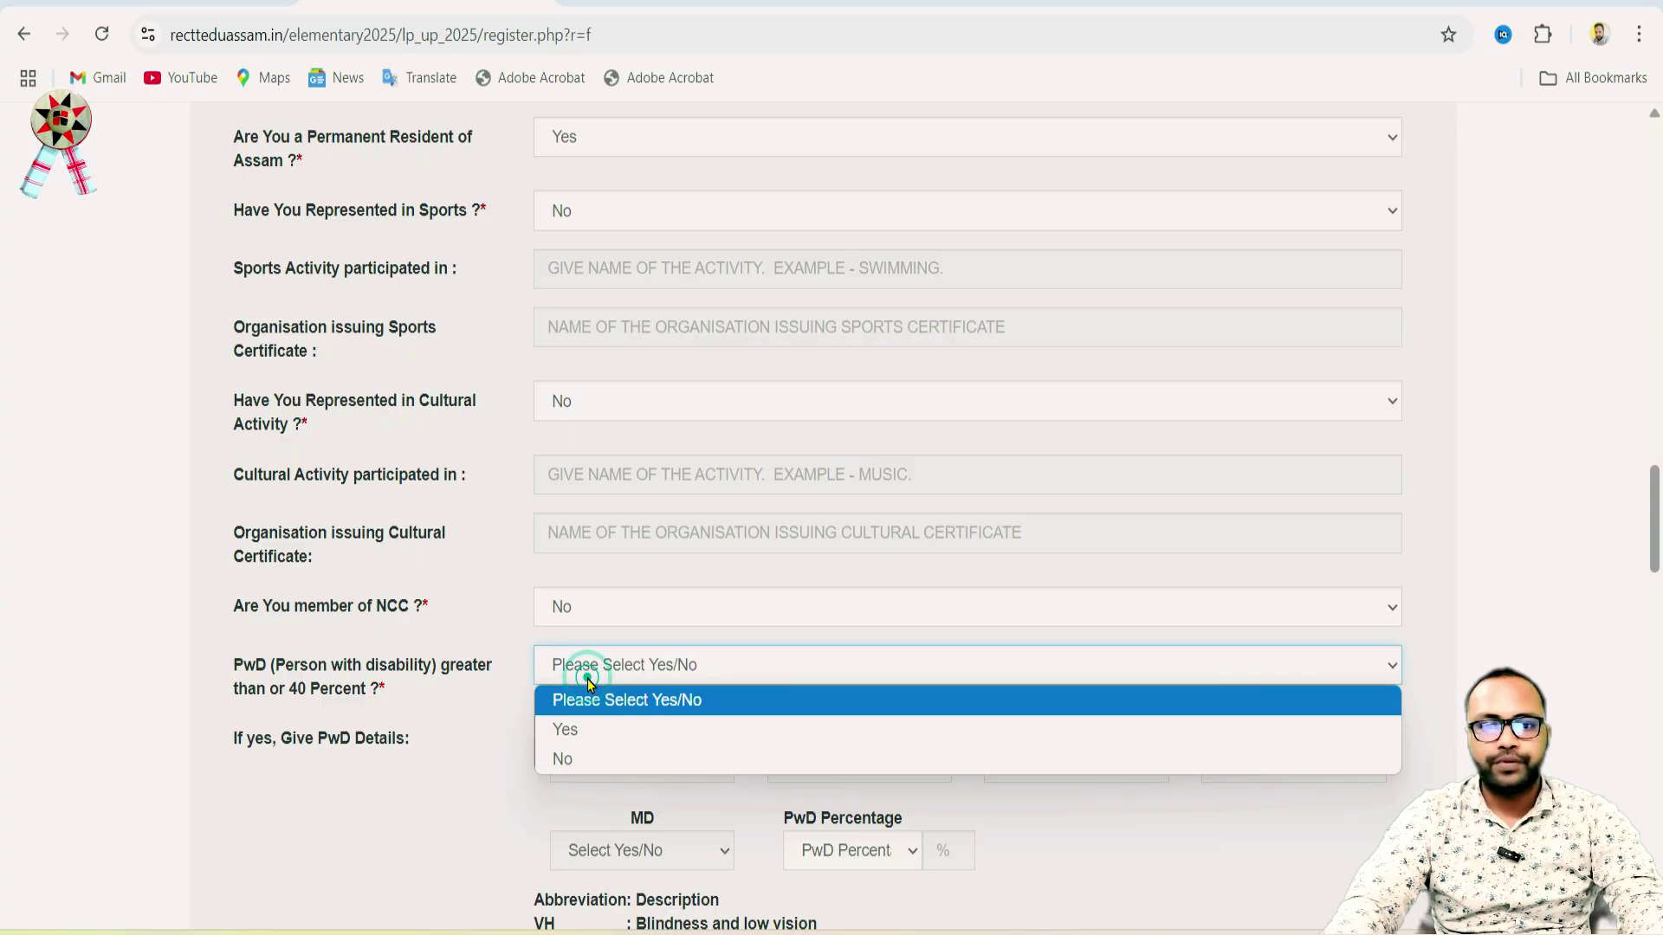
left_click(567, 730)
left_click(583, 736)
left_click(669, 664)
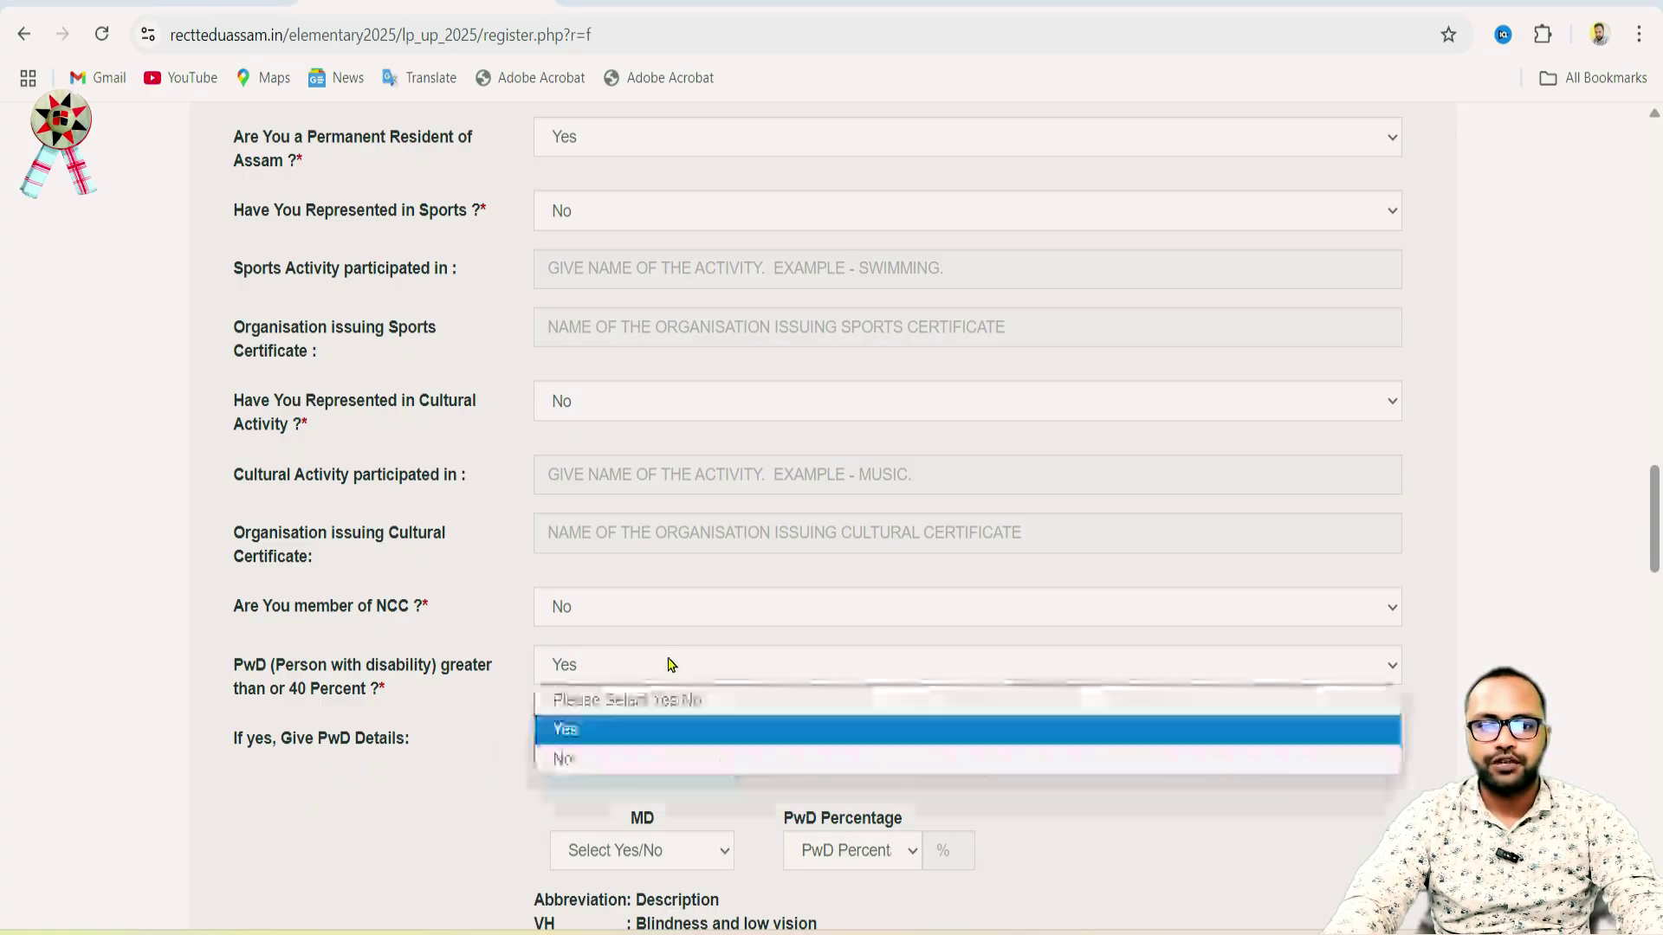
left_click(617, 757)
Examine the HSLC year of passing options and the HSLC marks fields in the educational details
scroll(547, 676, "down", 5)
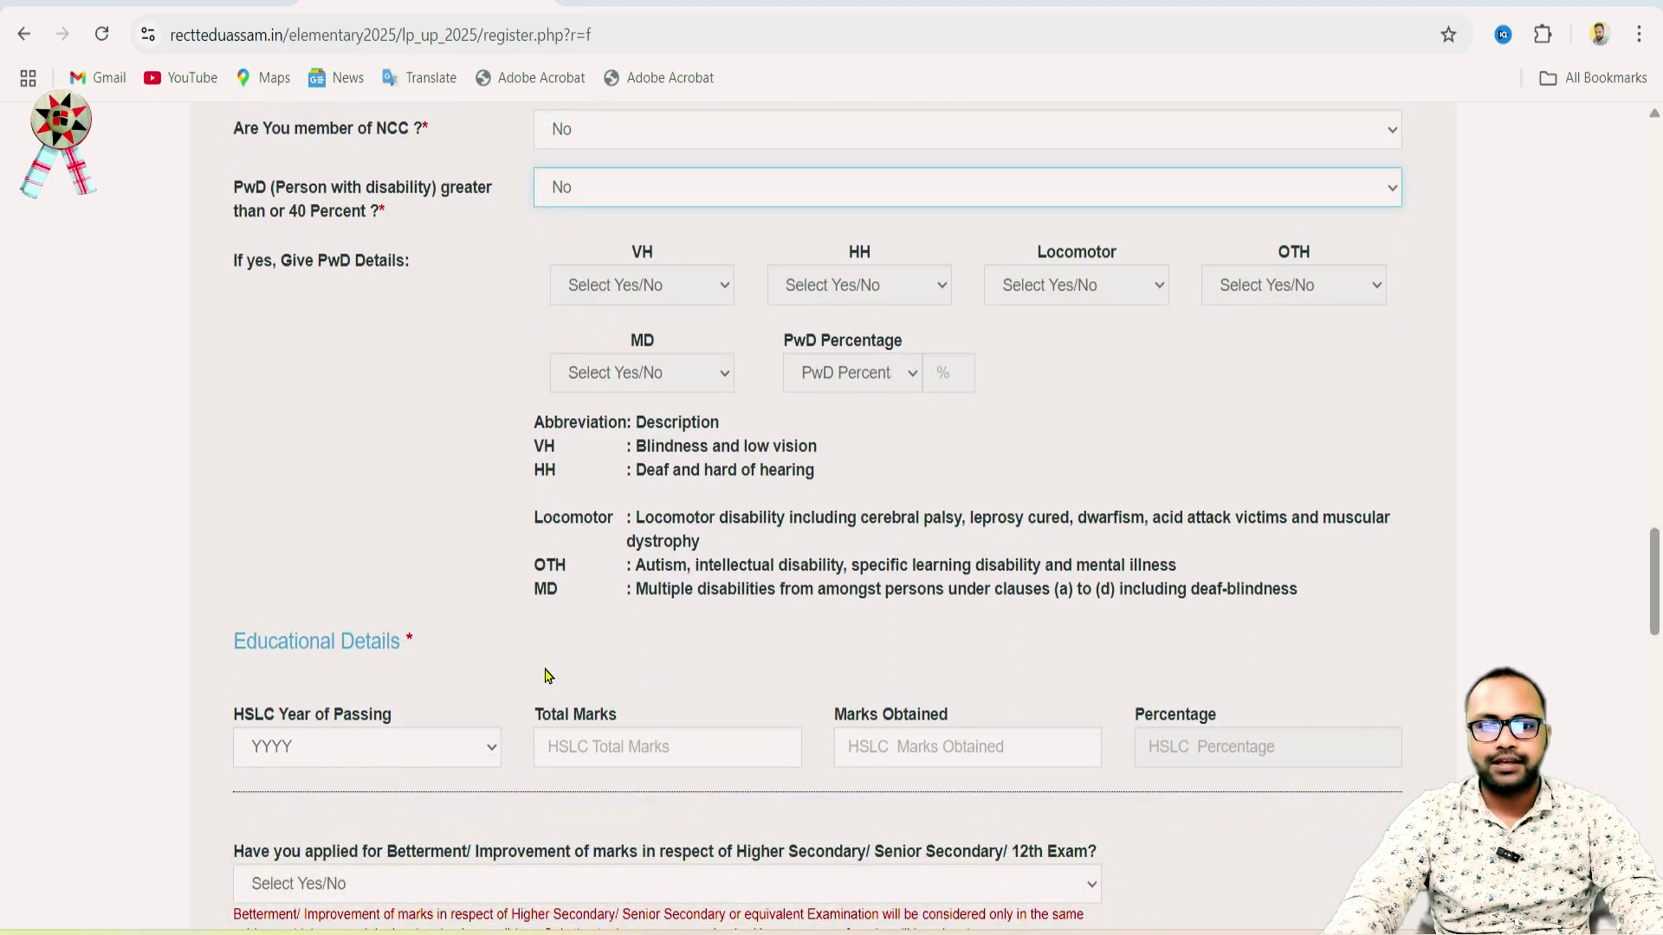
scroll(443, 568, "down", 3)
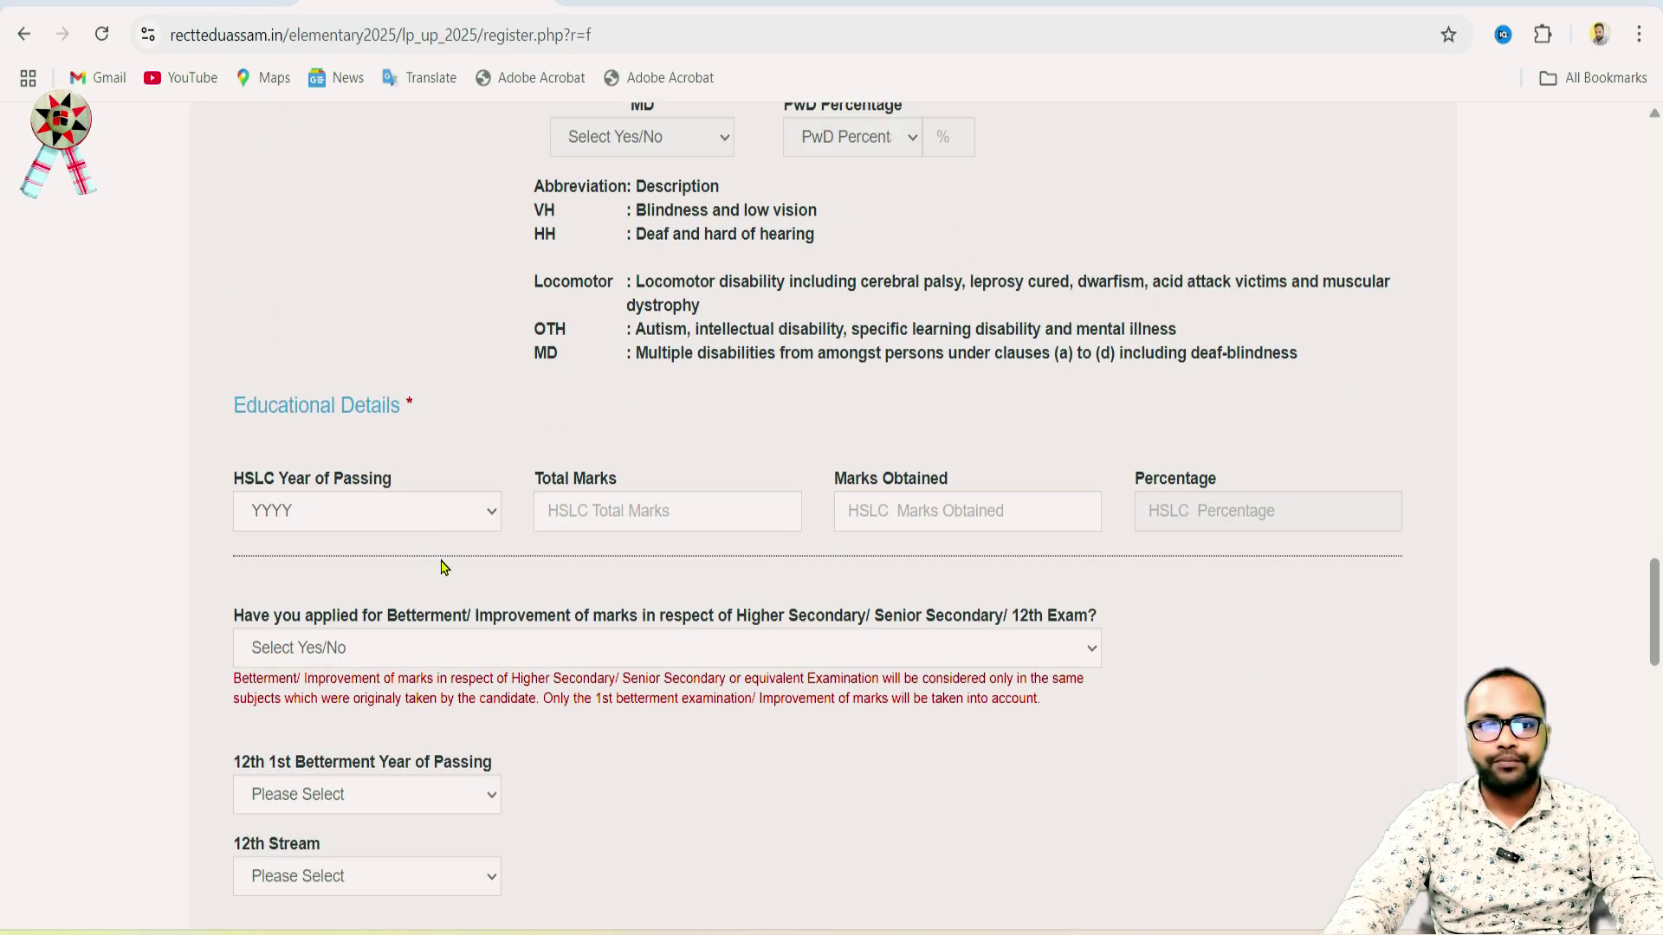
left_click(402, 512)
left_click(403, 515)
left_click(401, 509)
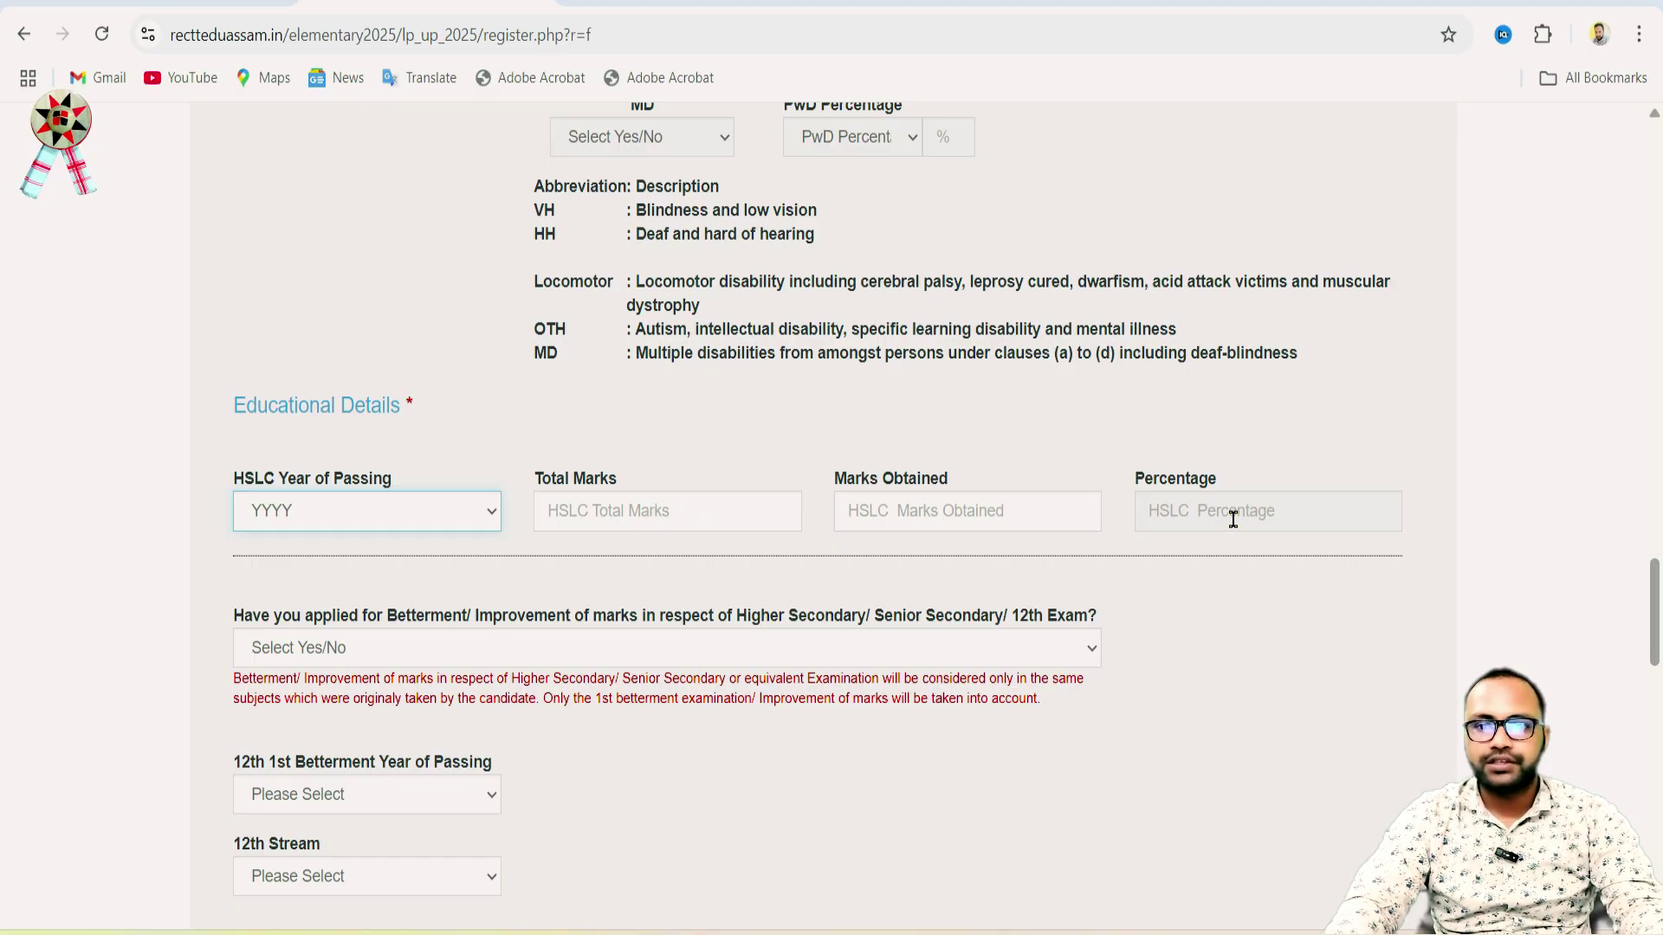
Switch the 12th exam betterment or improvement answer between Yes and No, leaving it on Yes
scroll(1233, 520, "down", 1)
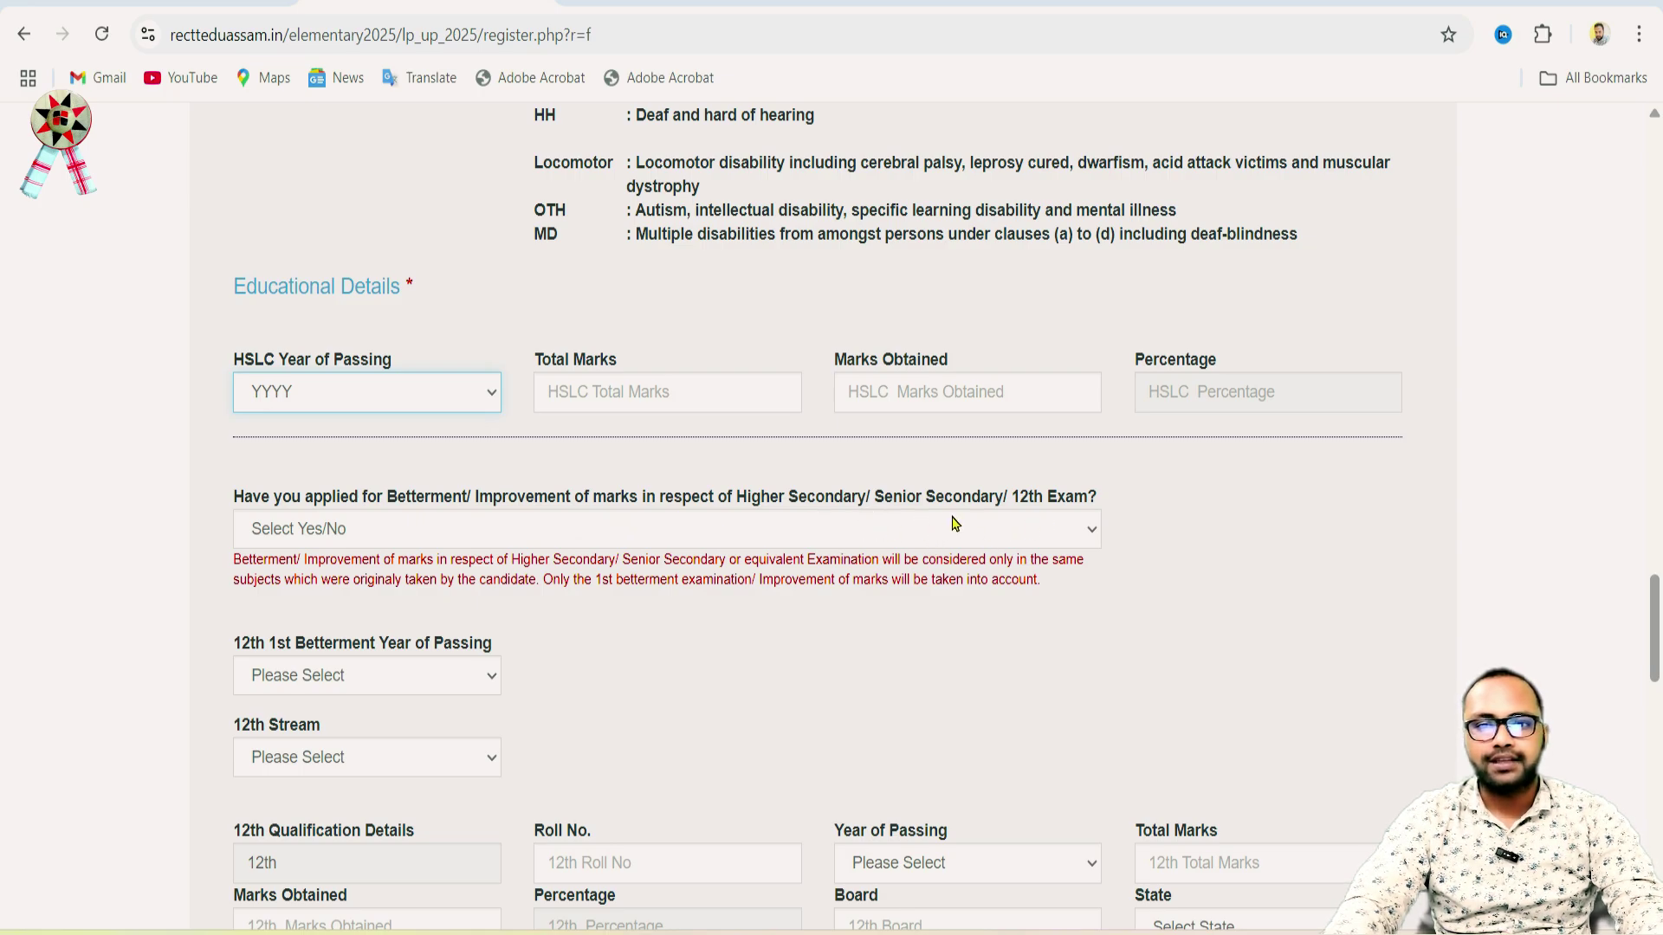
left_click(852, 528)
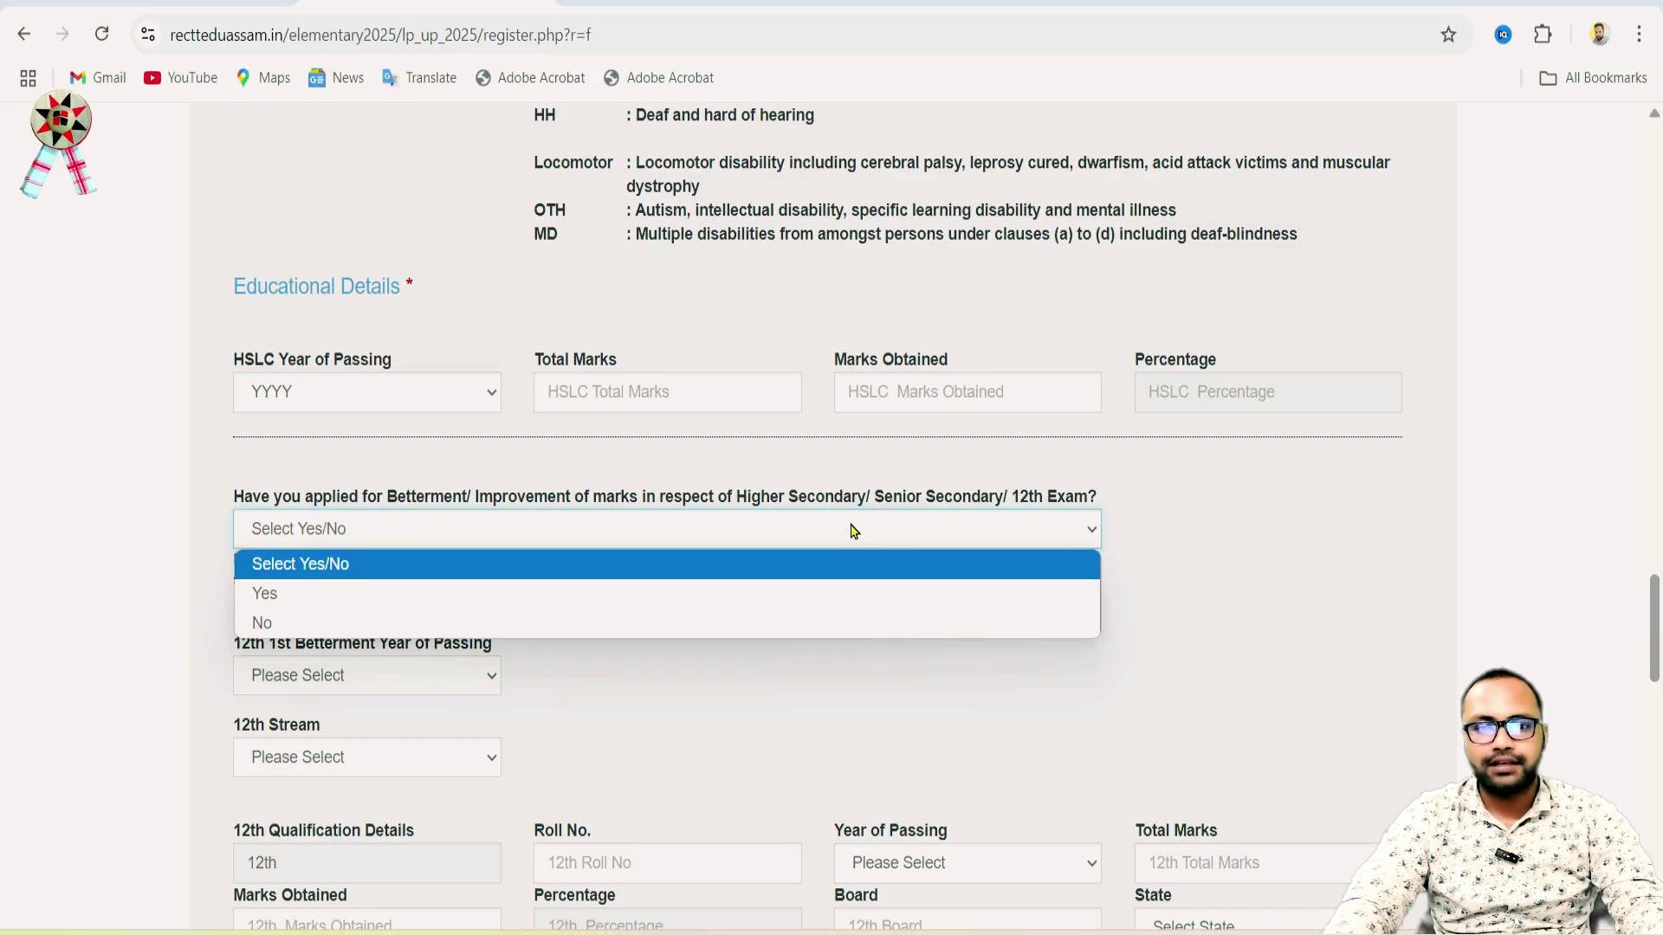
left_click(774, 594)
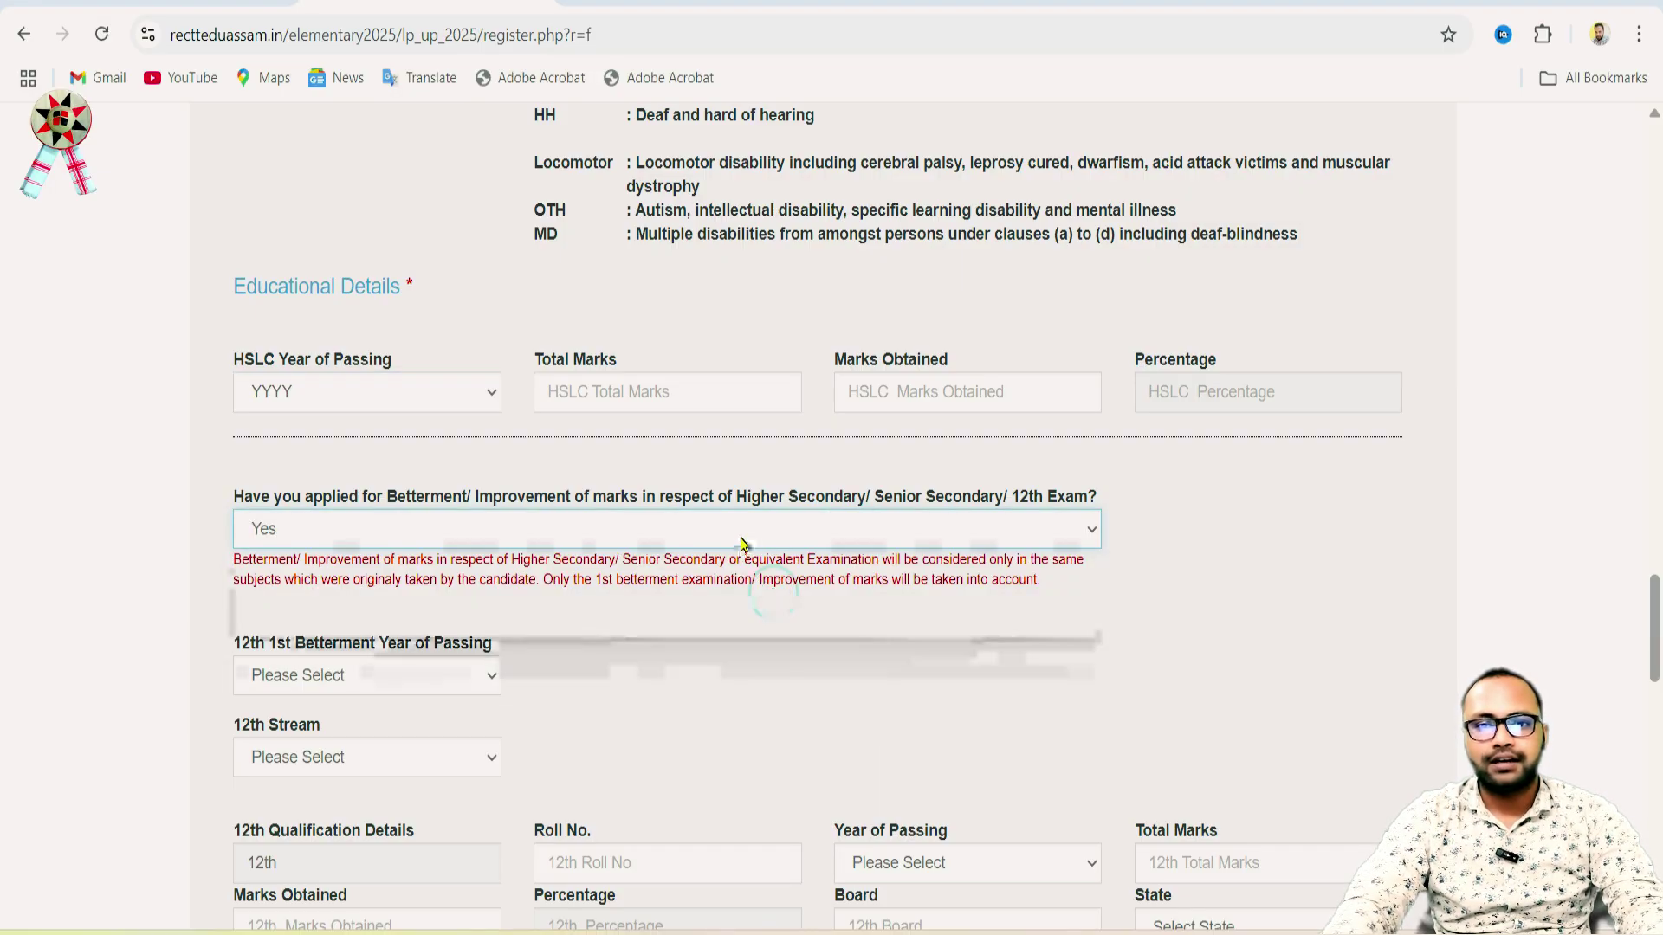
left_click(739, 537)
left_click(612, 622)
left_click(434, 520)
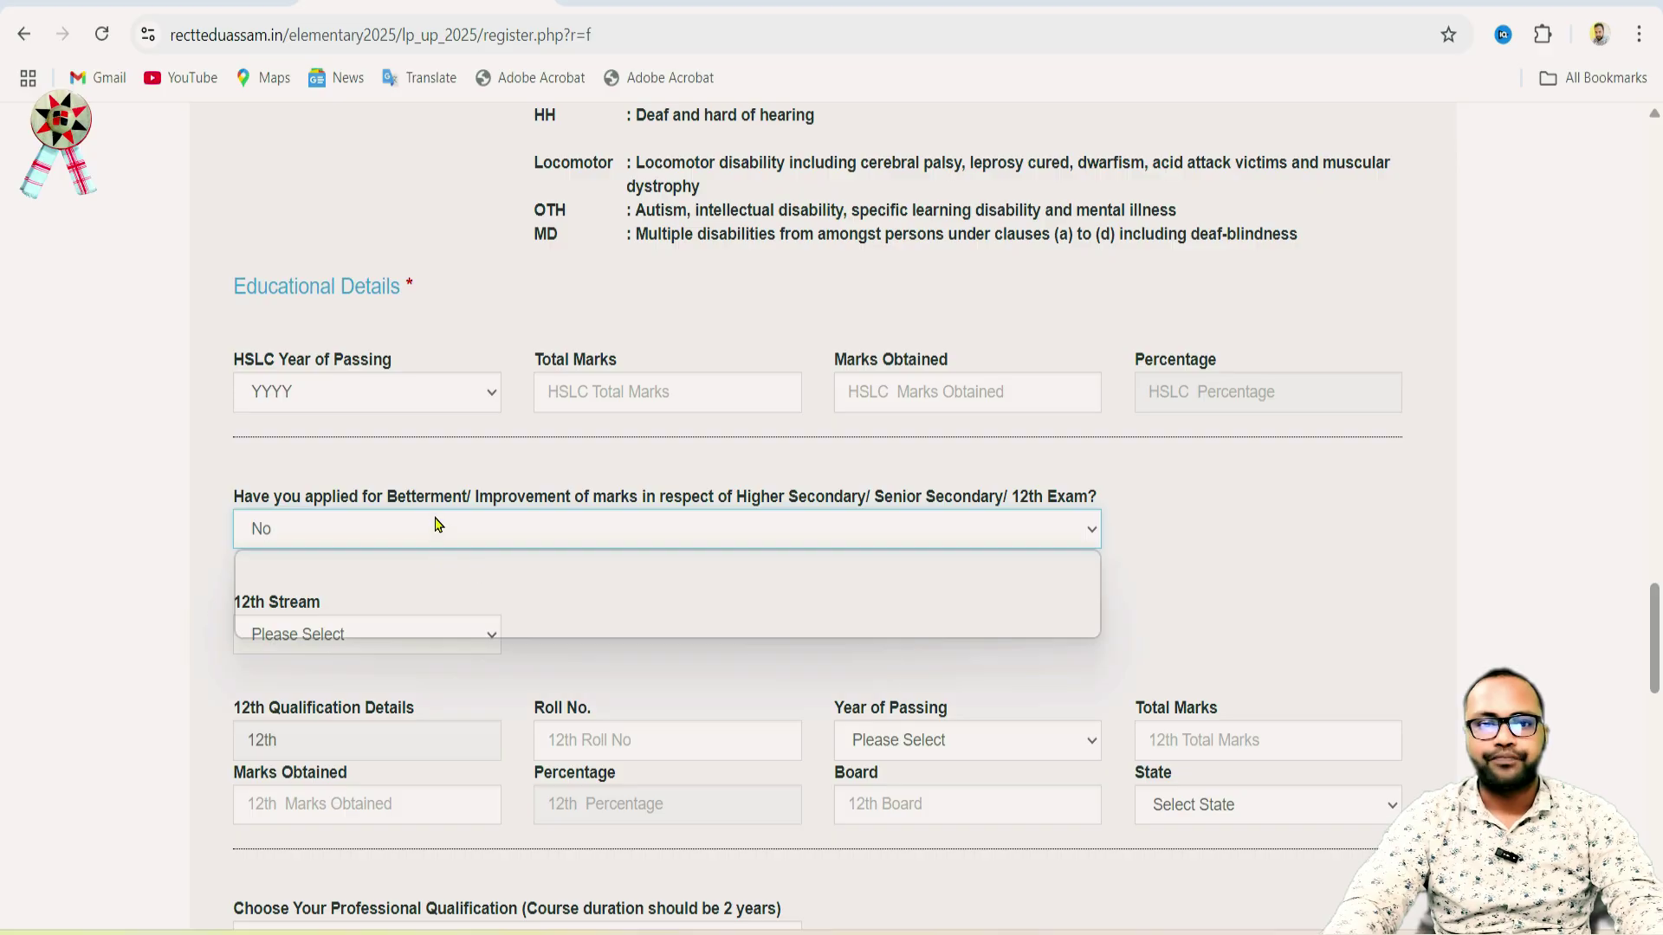
left_click(397, 595)
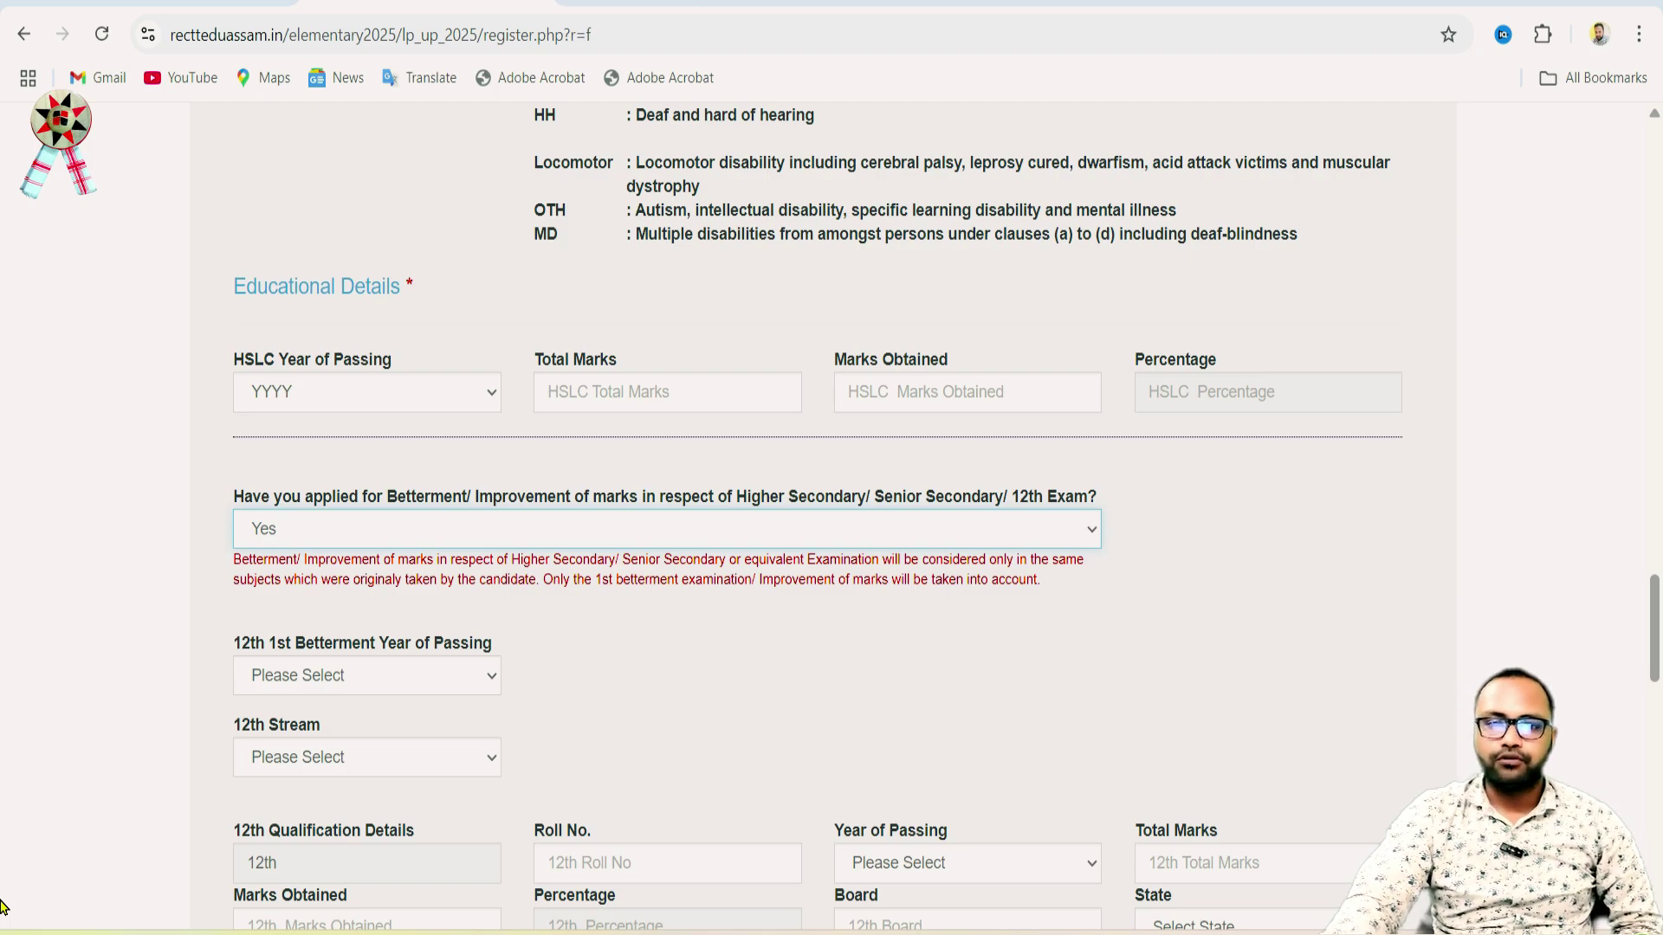
Set the 12th exam betterment or improvement answer to No and check the available 12th Stream options
left_click(567, 537)
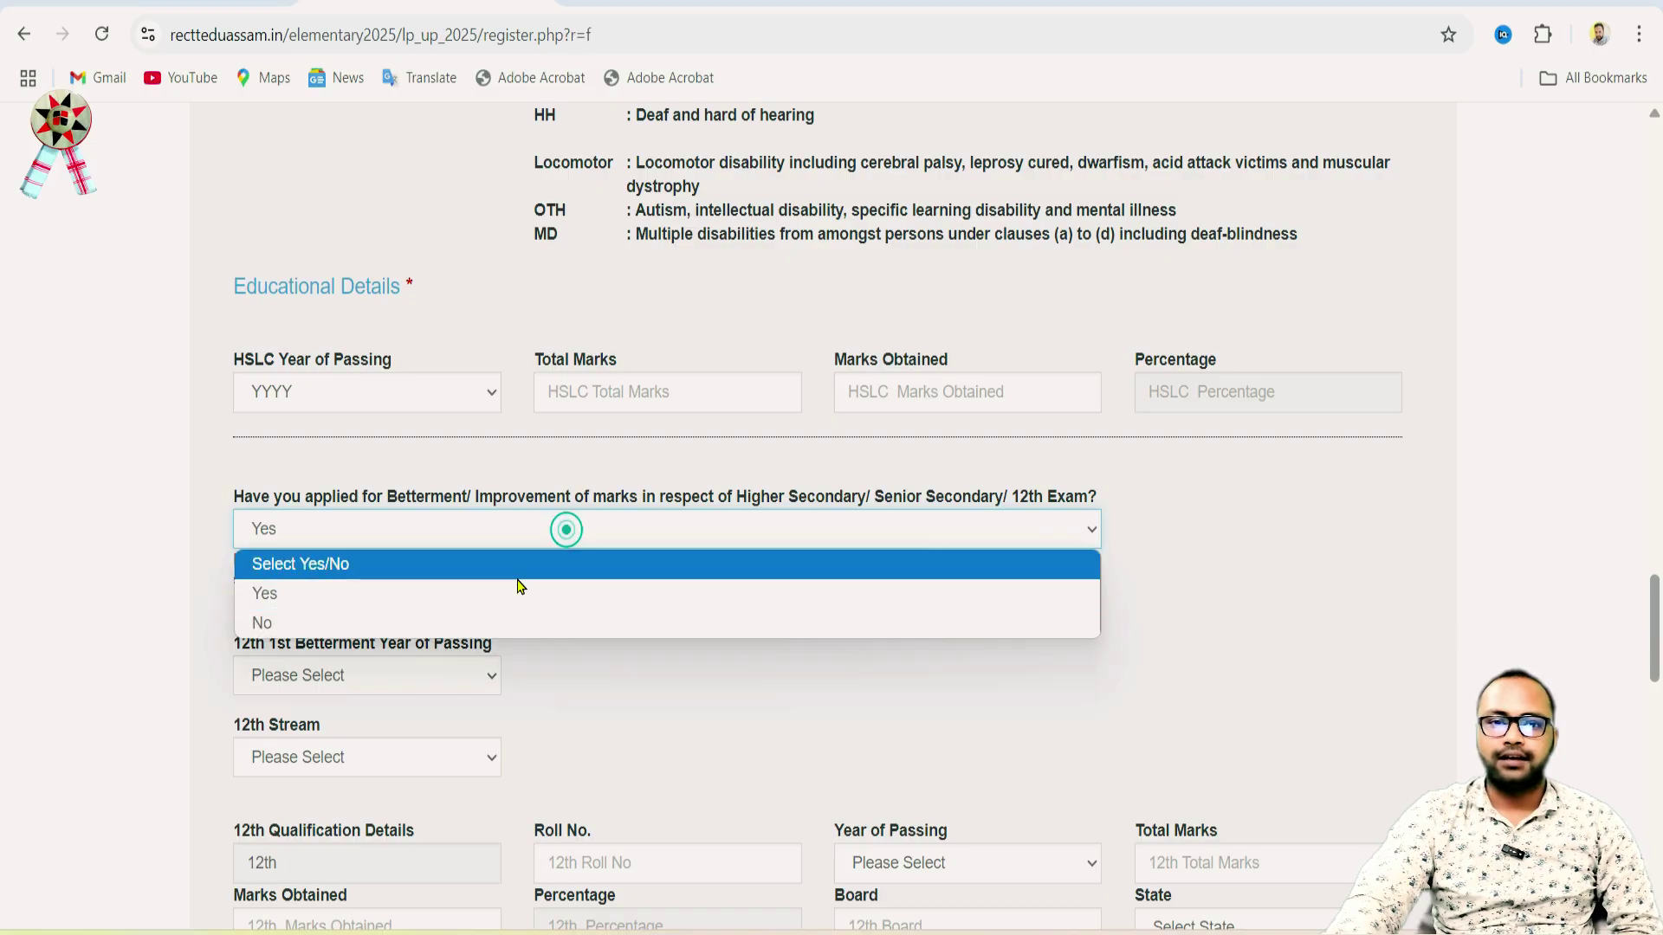
left_click(483, 620)
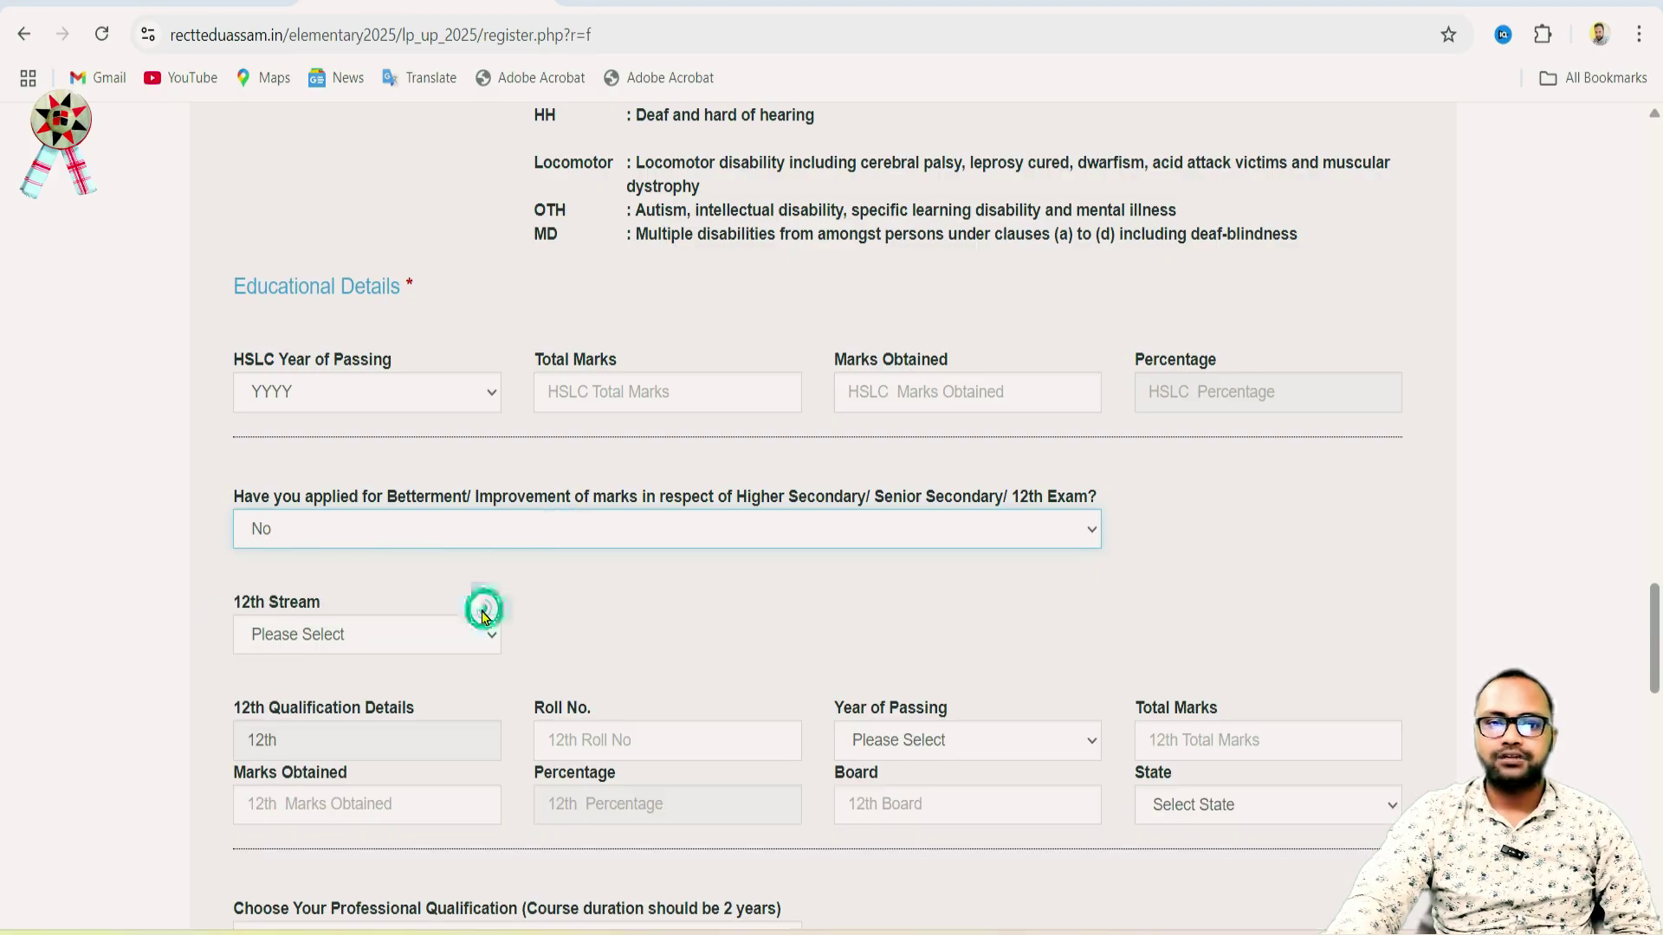
left_click(340, 632)
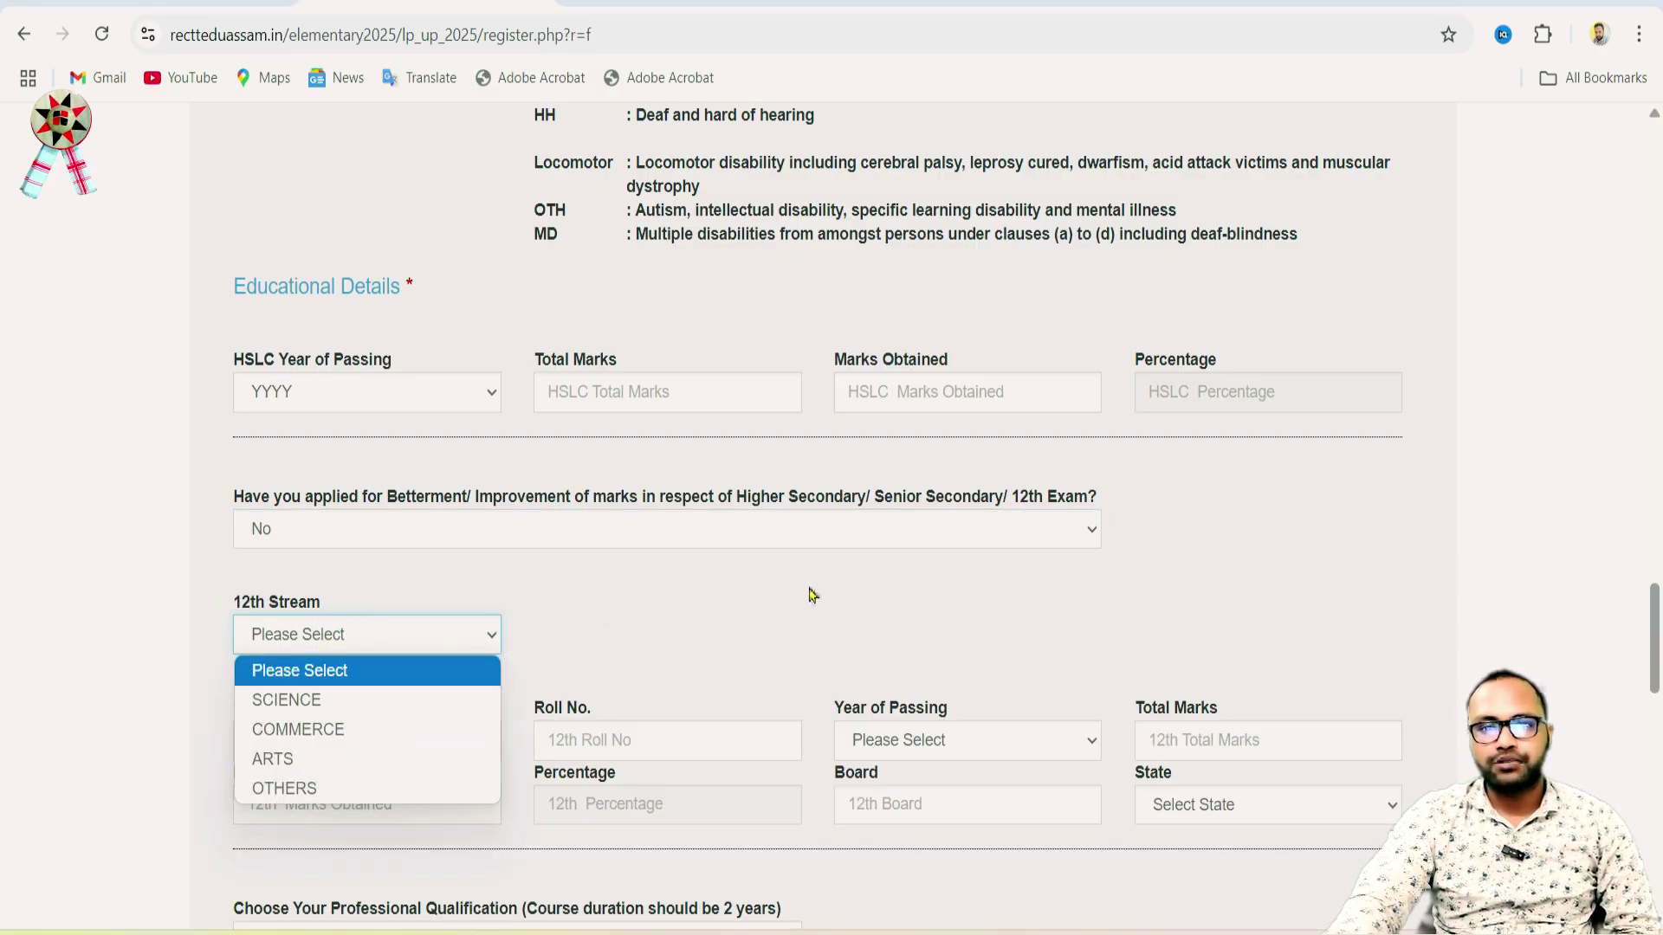
left_click(762, 599)
Choose Bachelor of Education (B.Ed) examination as the professional qualification in the educational details
scroll(434, 667, "down", 1)
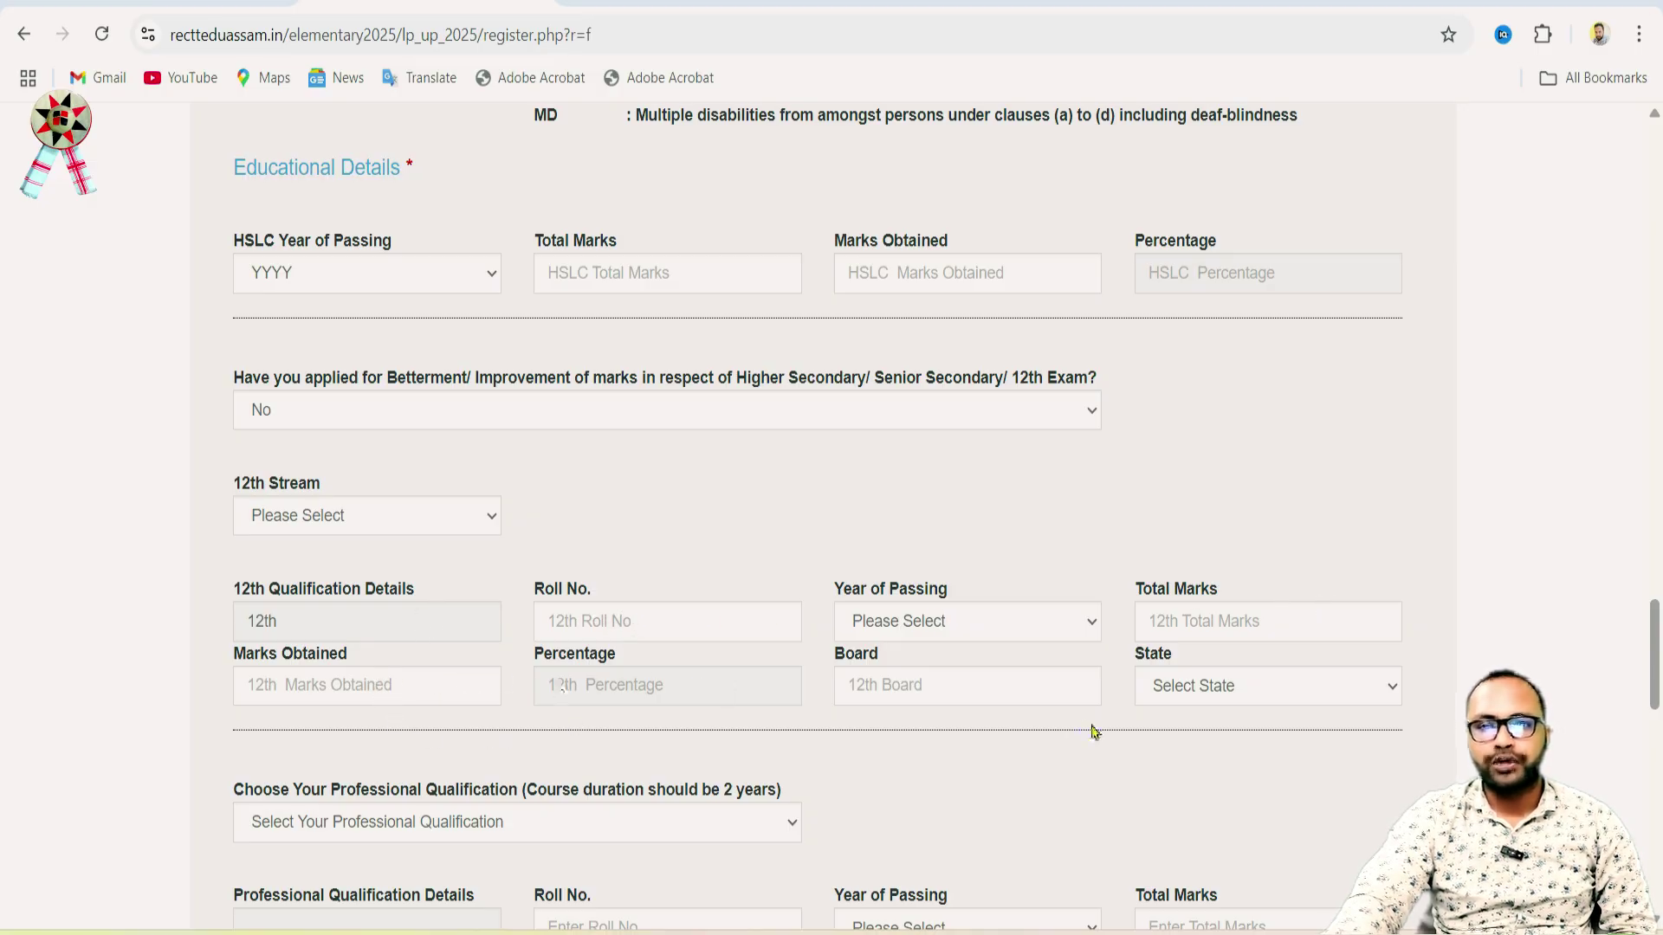
scroll(973, 757, "down", 2)
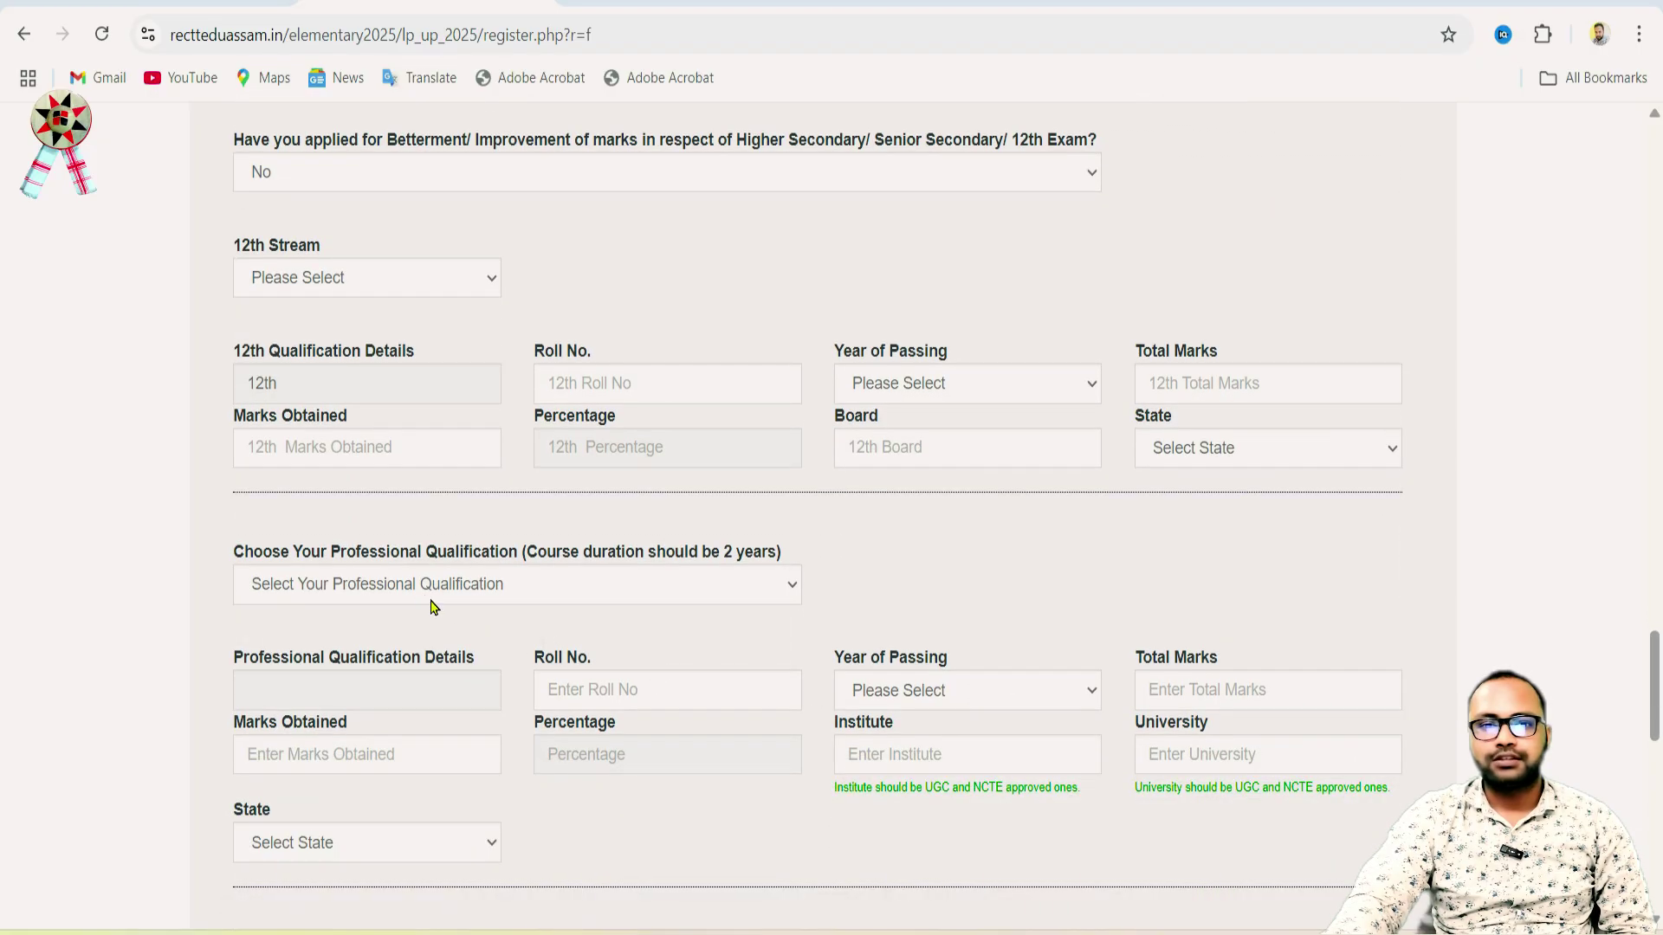
left_click(484, 589)
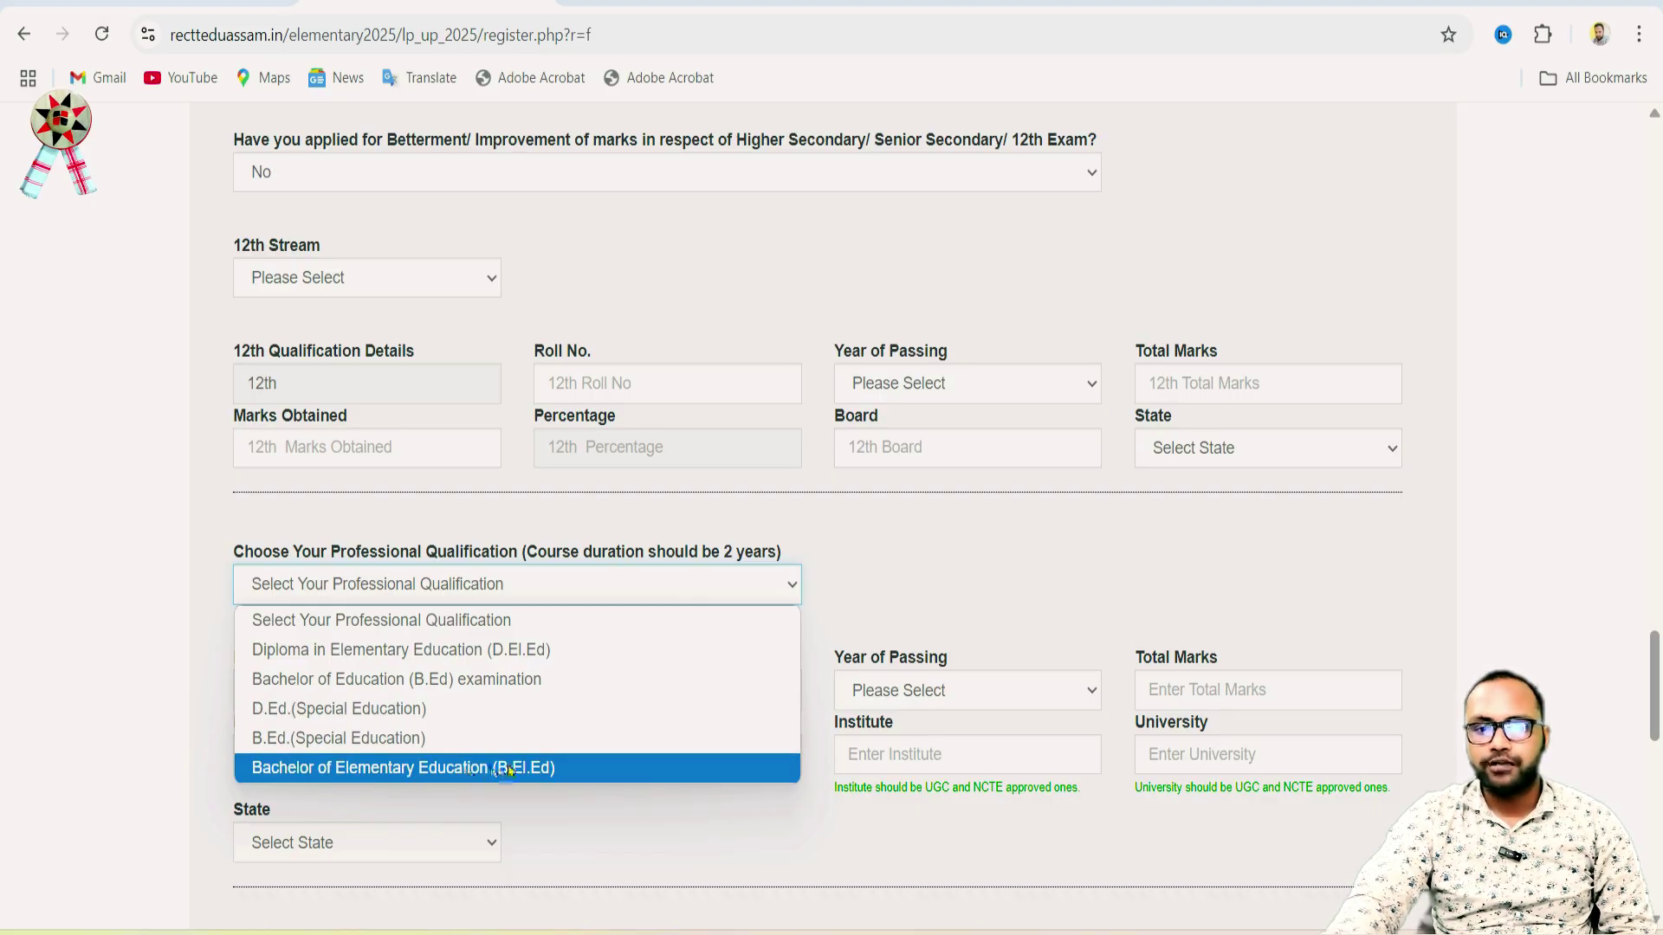
left_click(466, 678)
Try Army for the ex-servicemen question in the service details, and settle on No
scroll(652, 624, "down", 1)
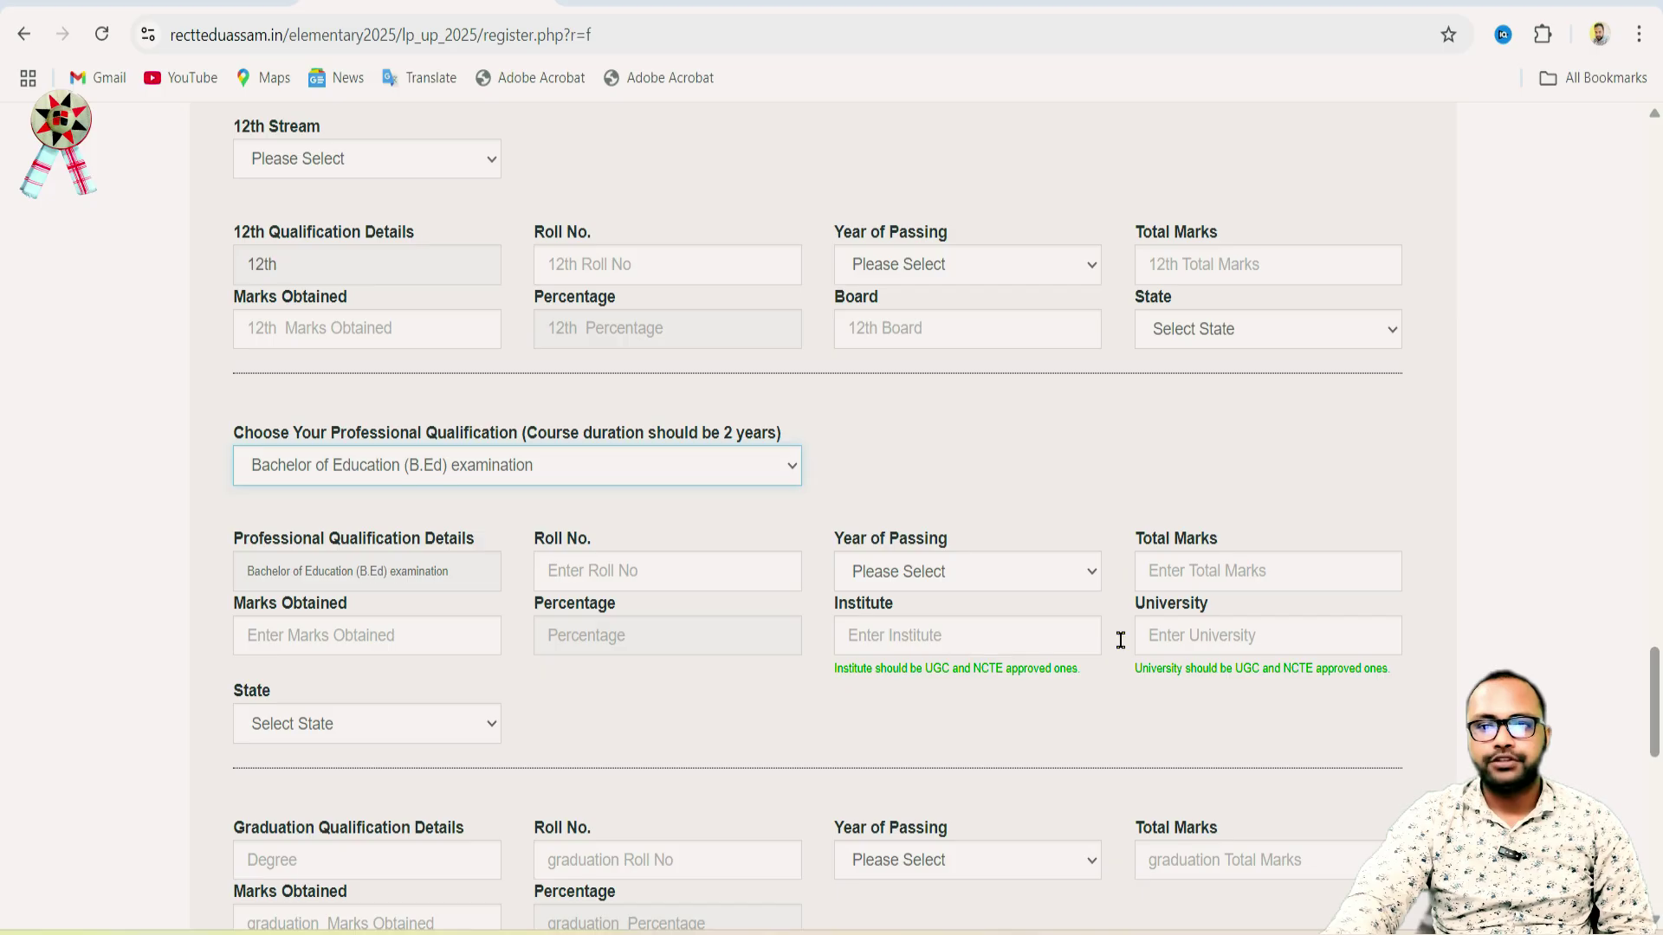
scroll(312, 658, "down", 3)
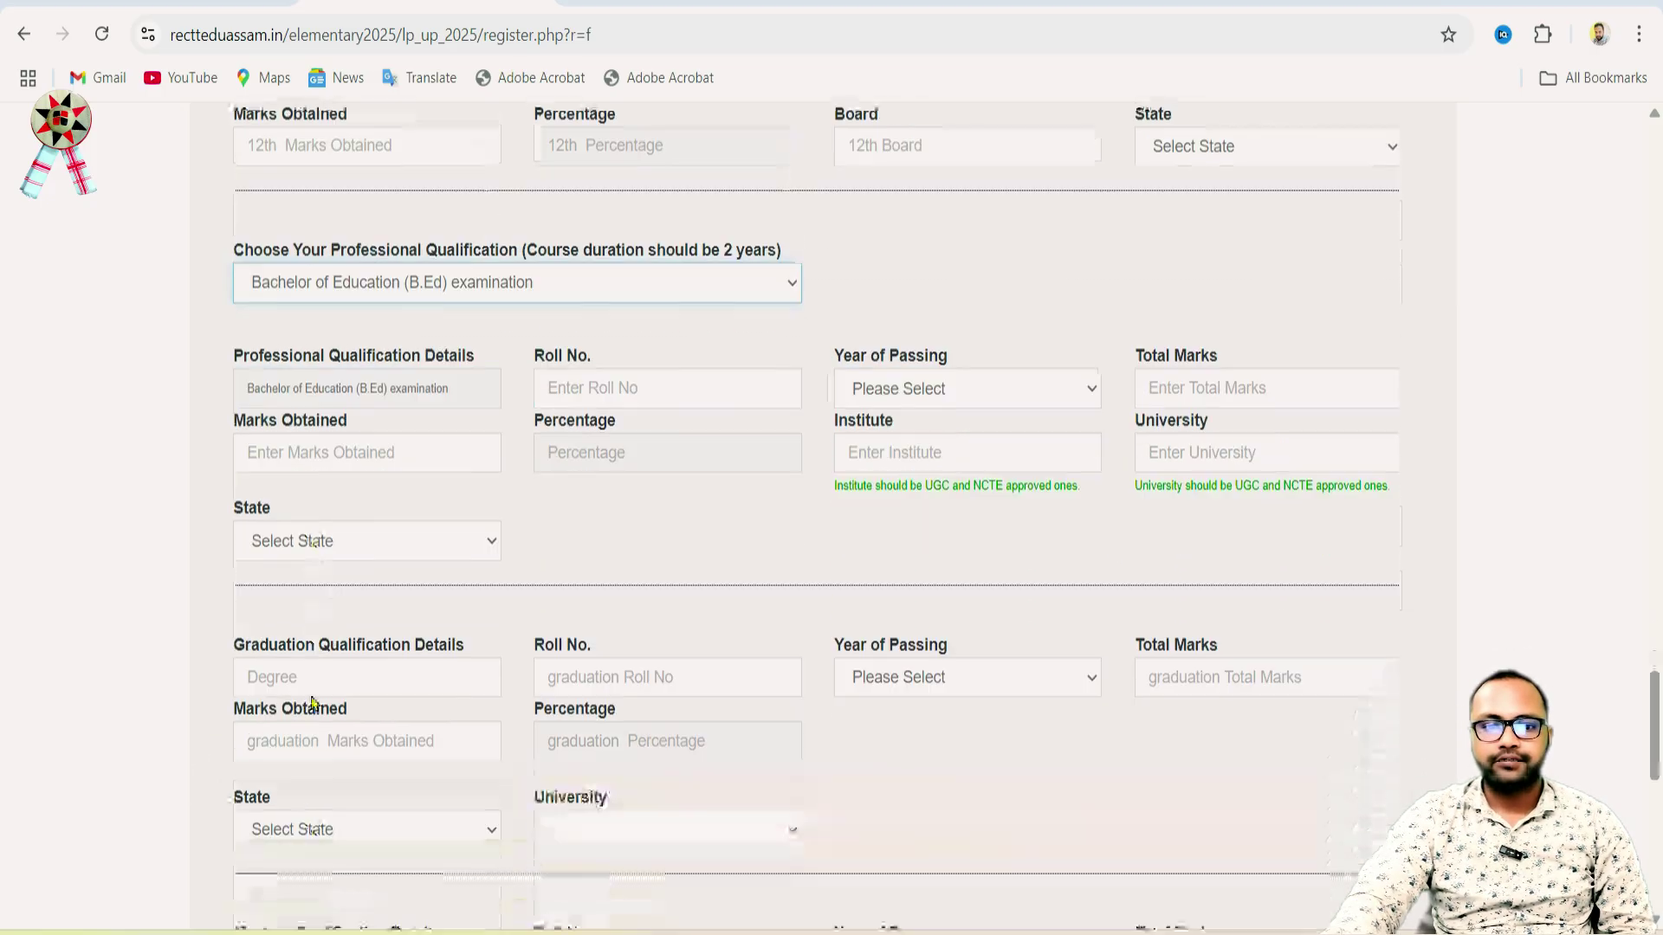
scroll(329, 519, "down", 3)
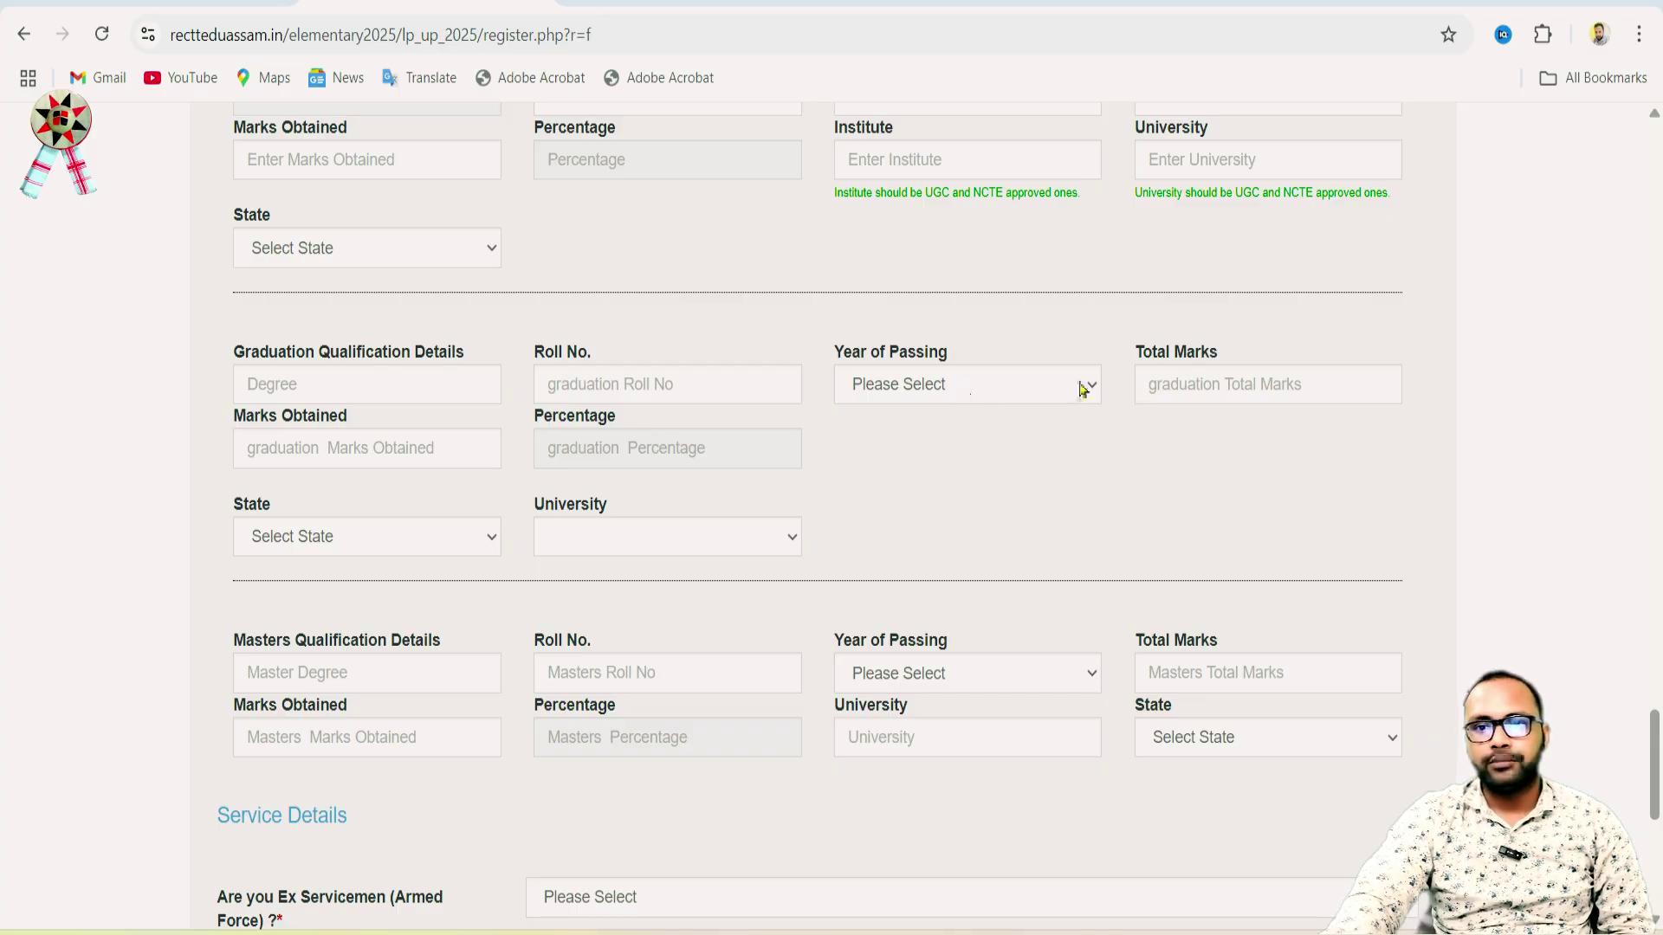
scroll(412, 571, "down", 3)
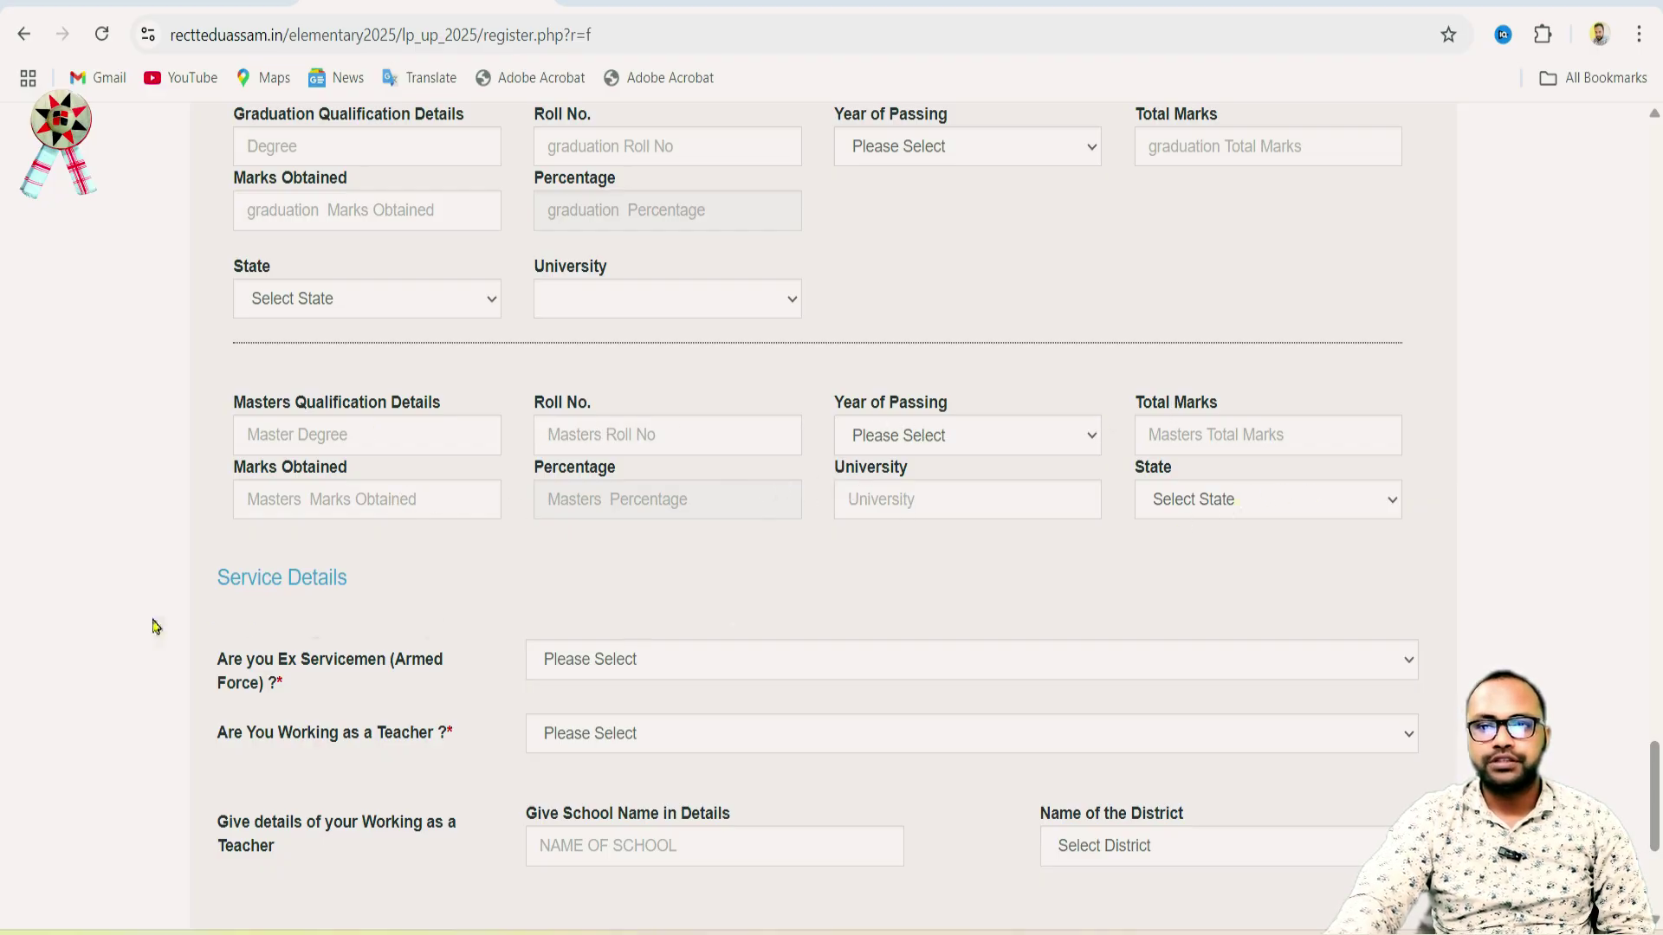
scroll(160, 624, "down", 4)
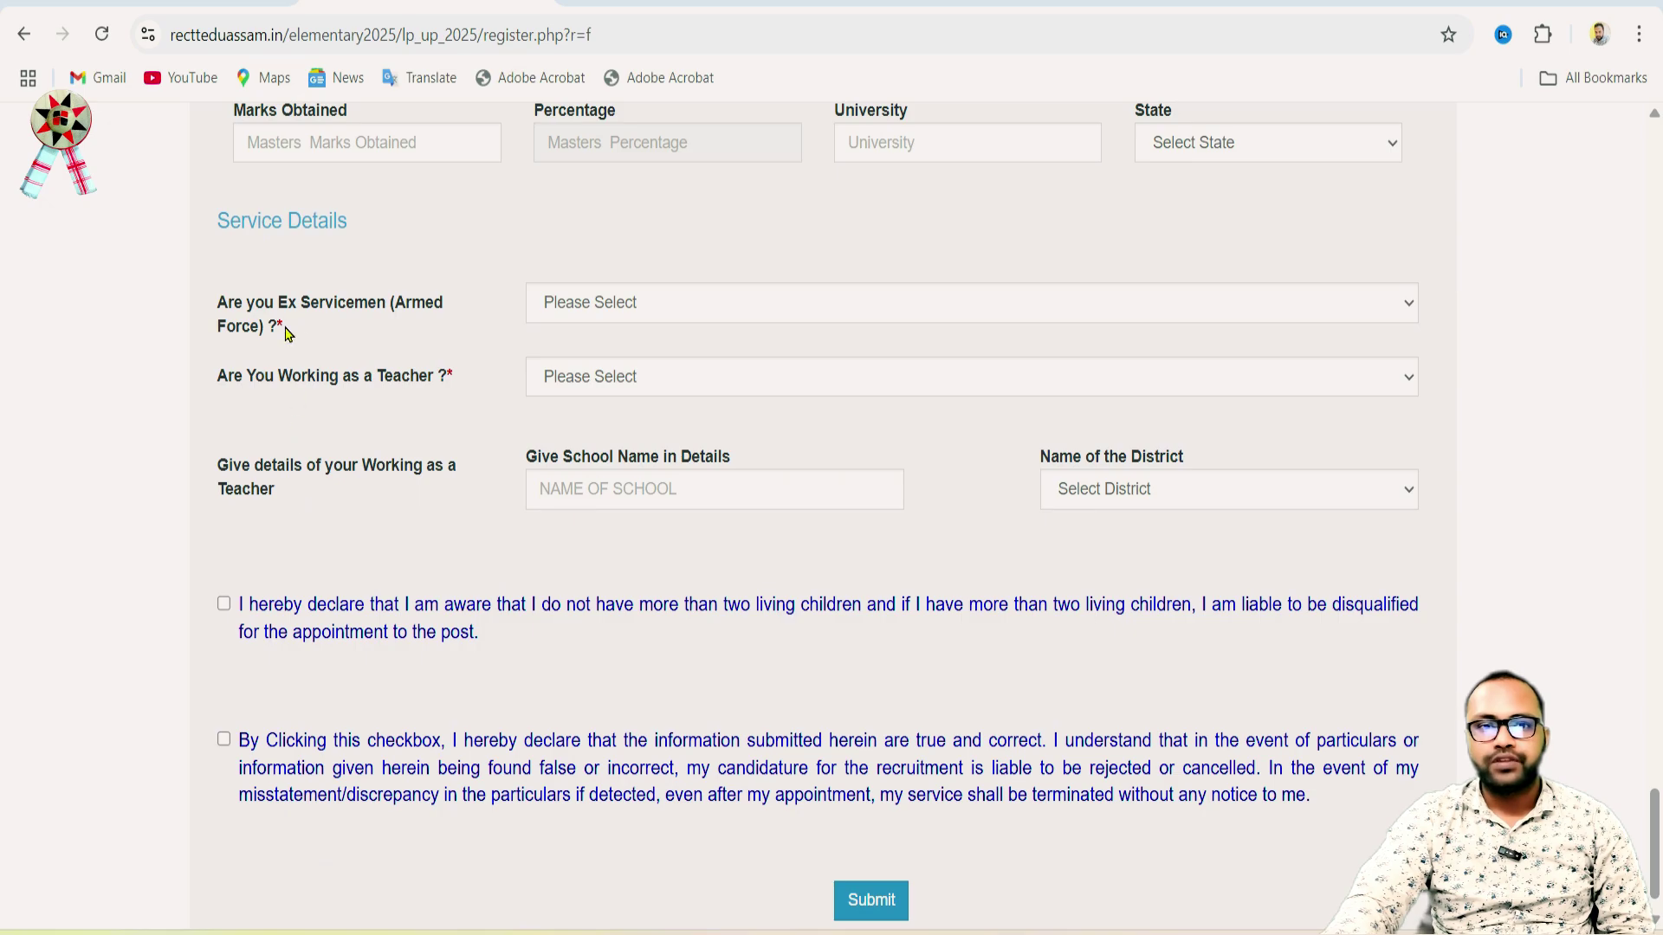
left_click(694, 303)
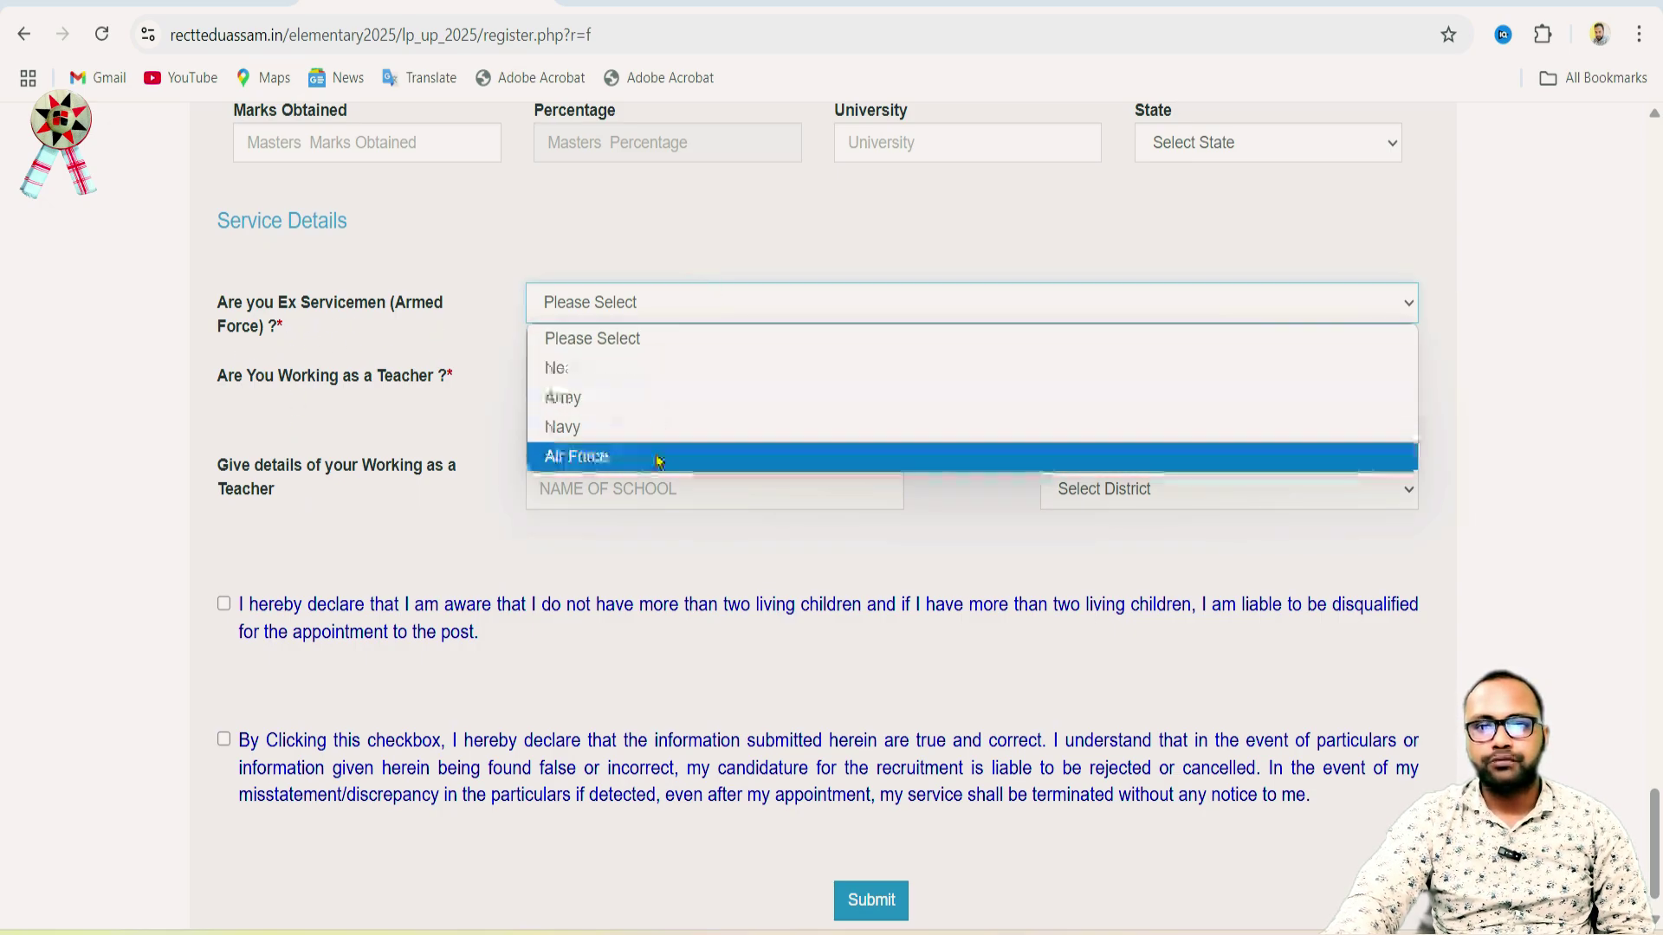
left_click(653, 403)
left_click(573, 312)
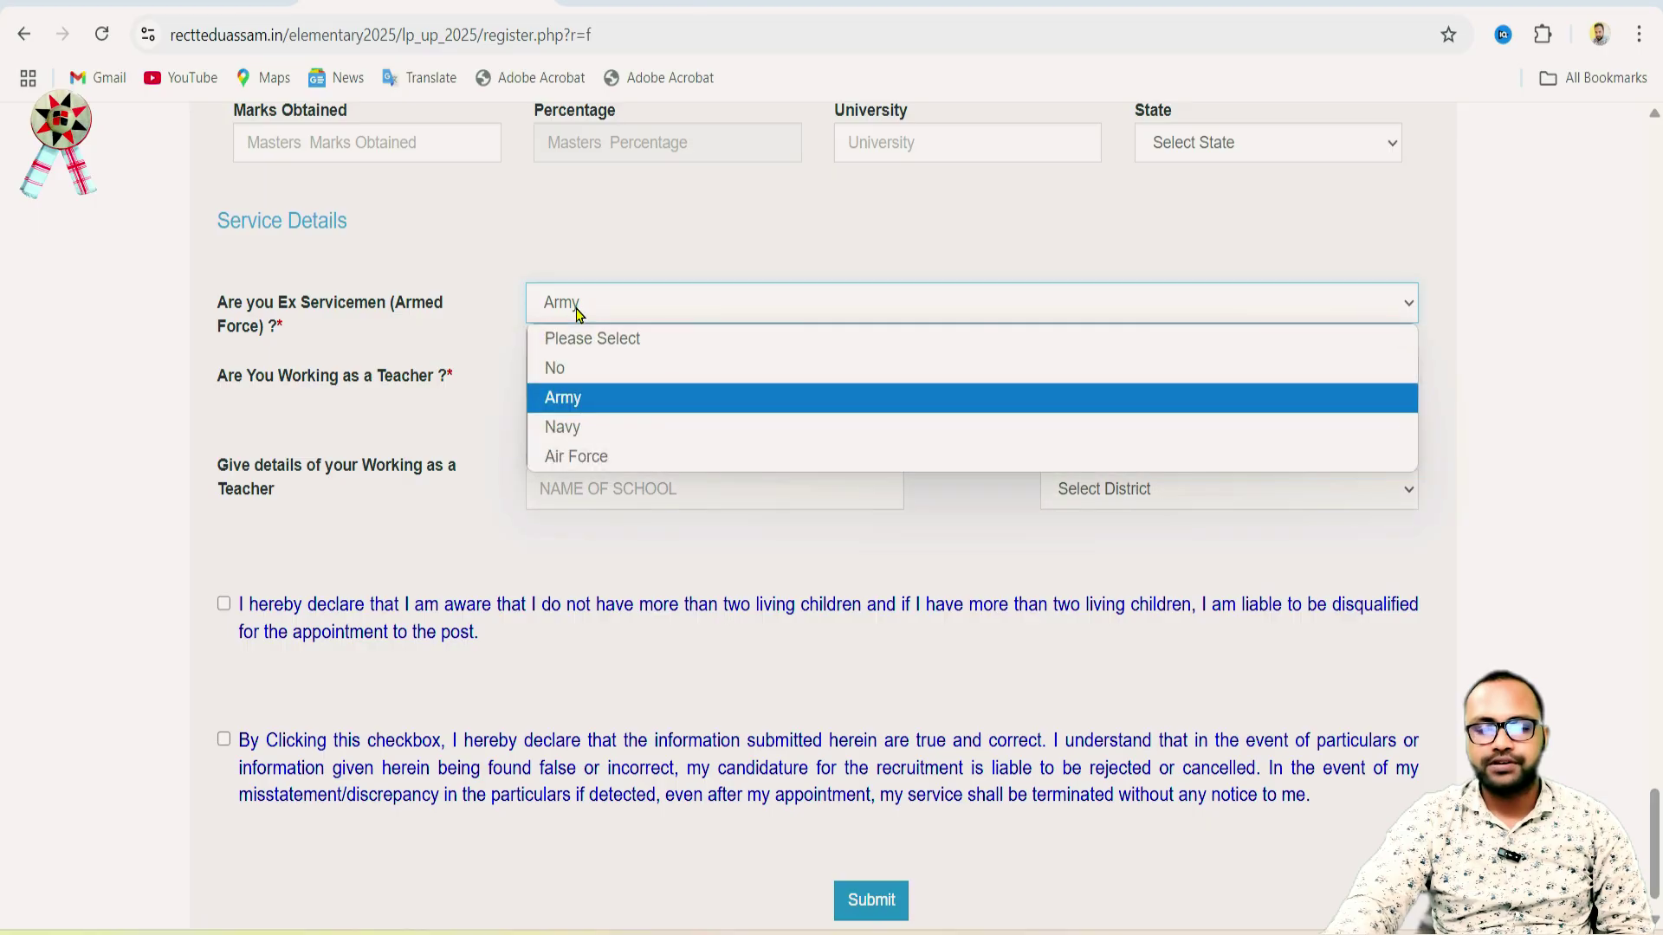
left_click(577, 358)
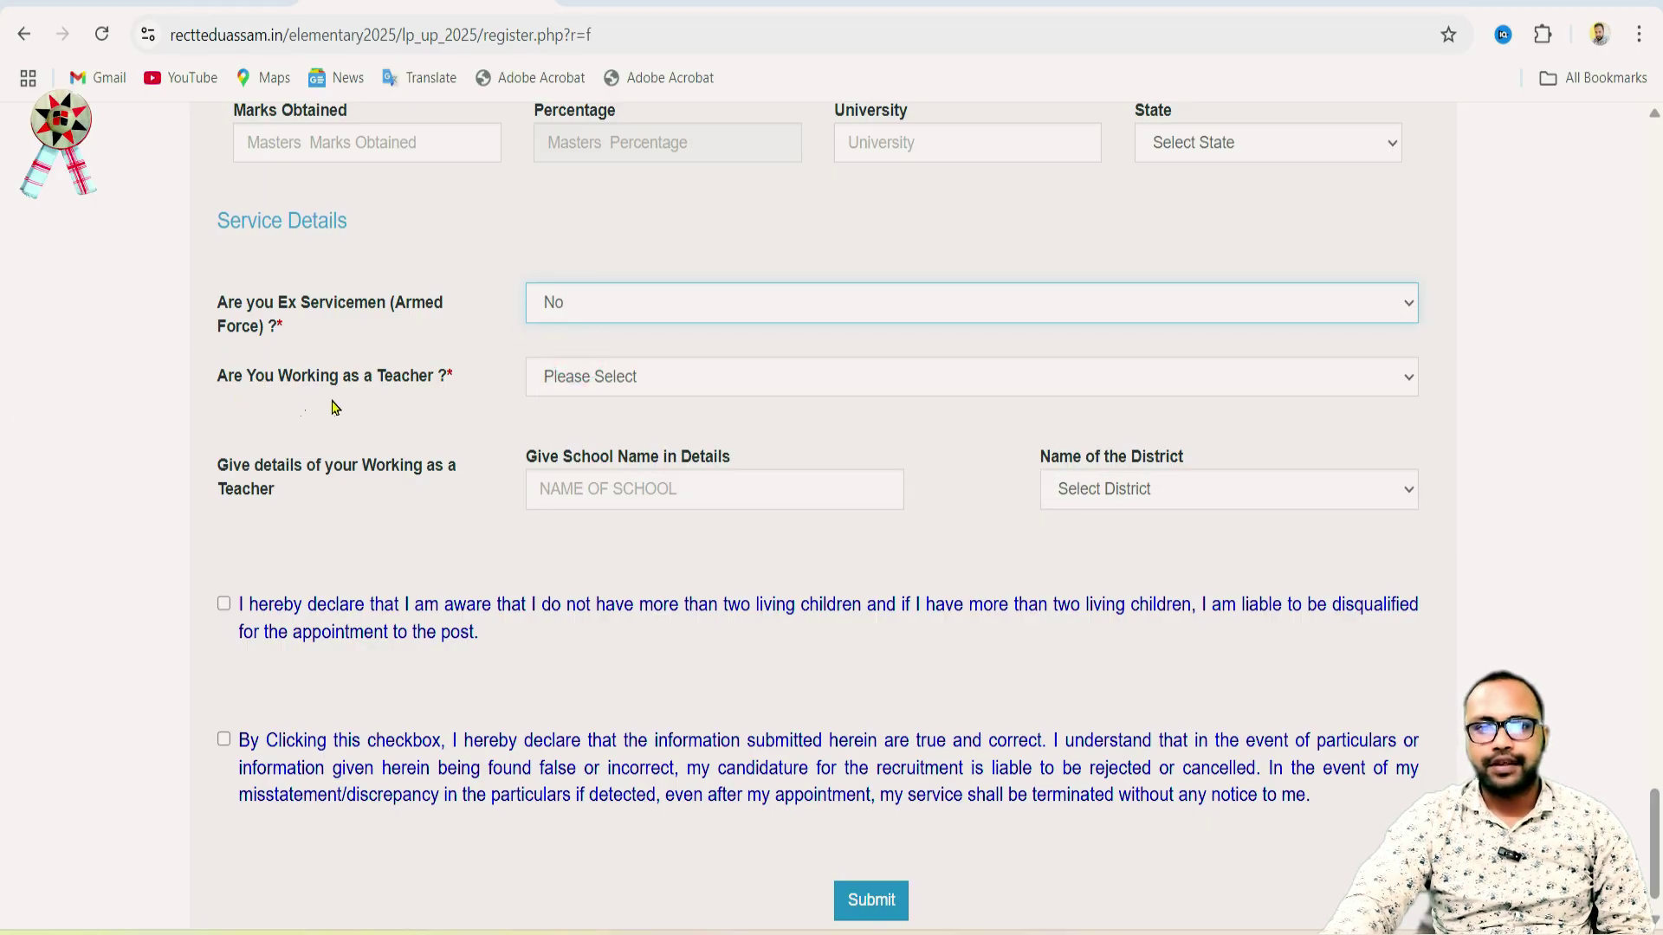
Try No for the question on working as a teacher, and settle on Regular
left_click(657, 385)
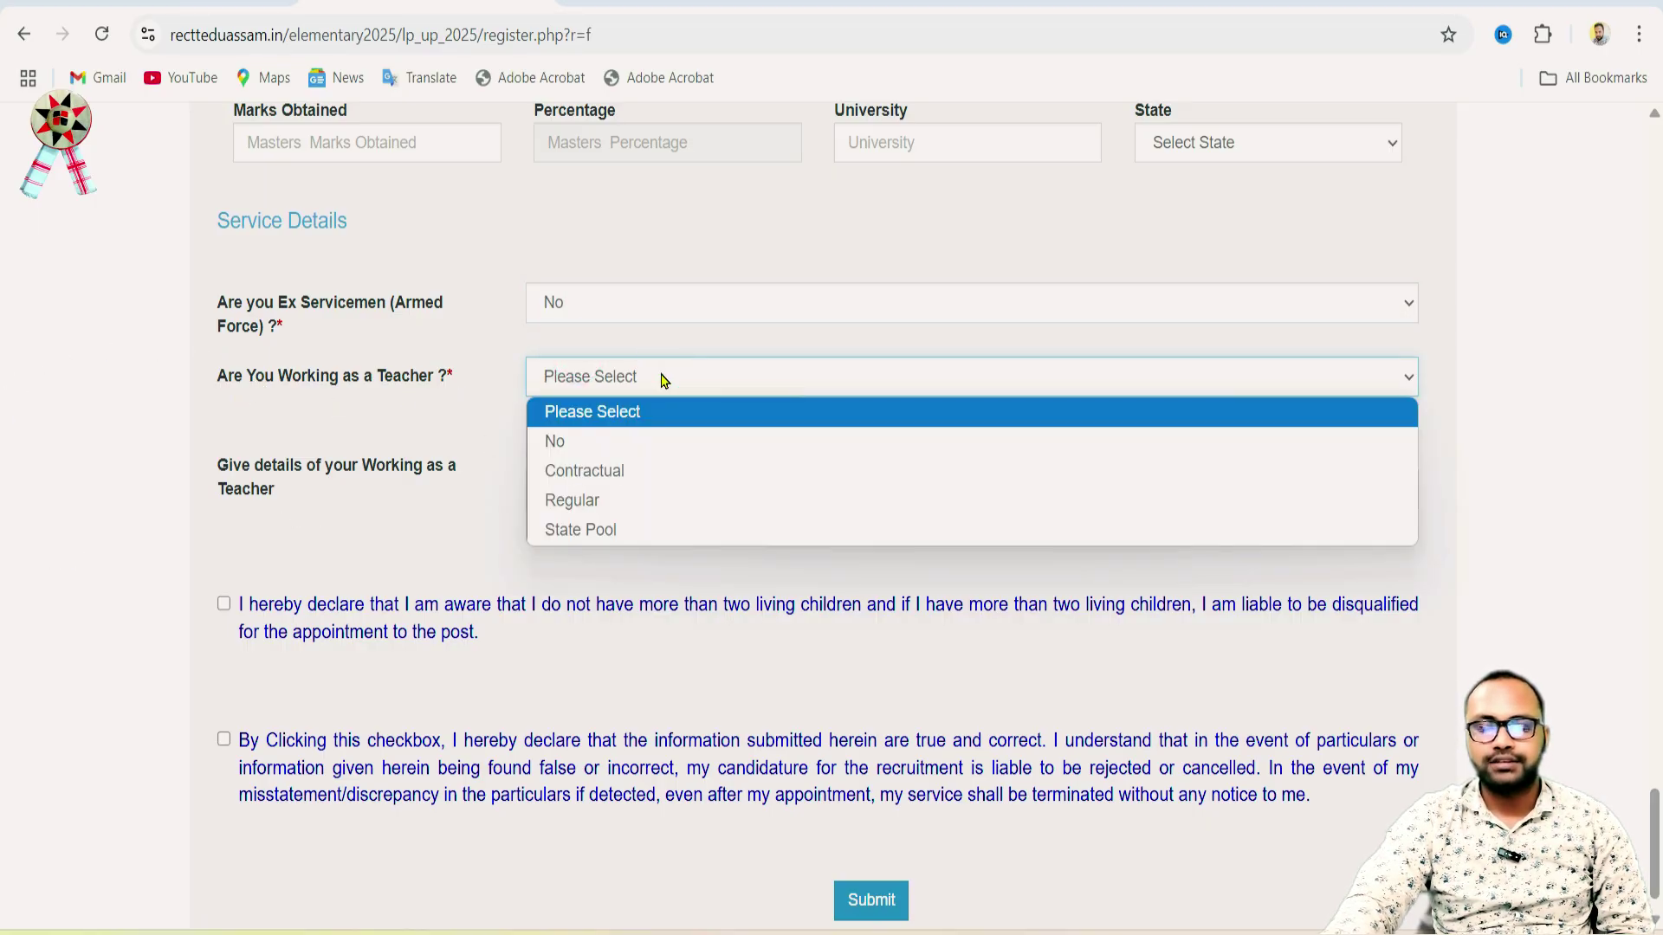
left_click(624, 441)
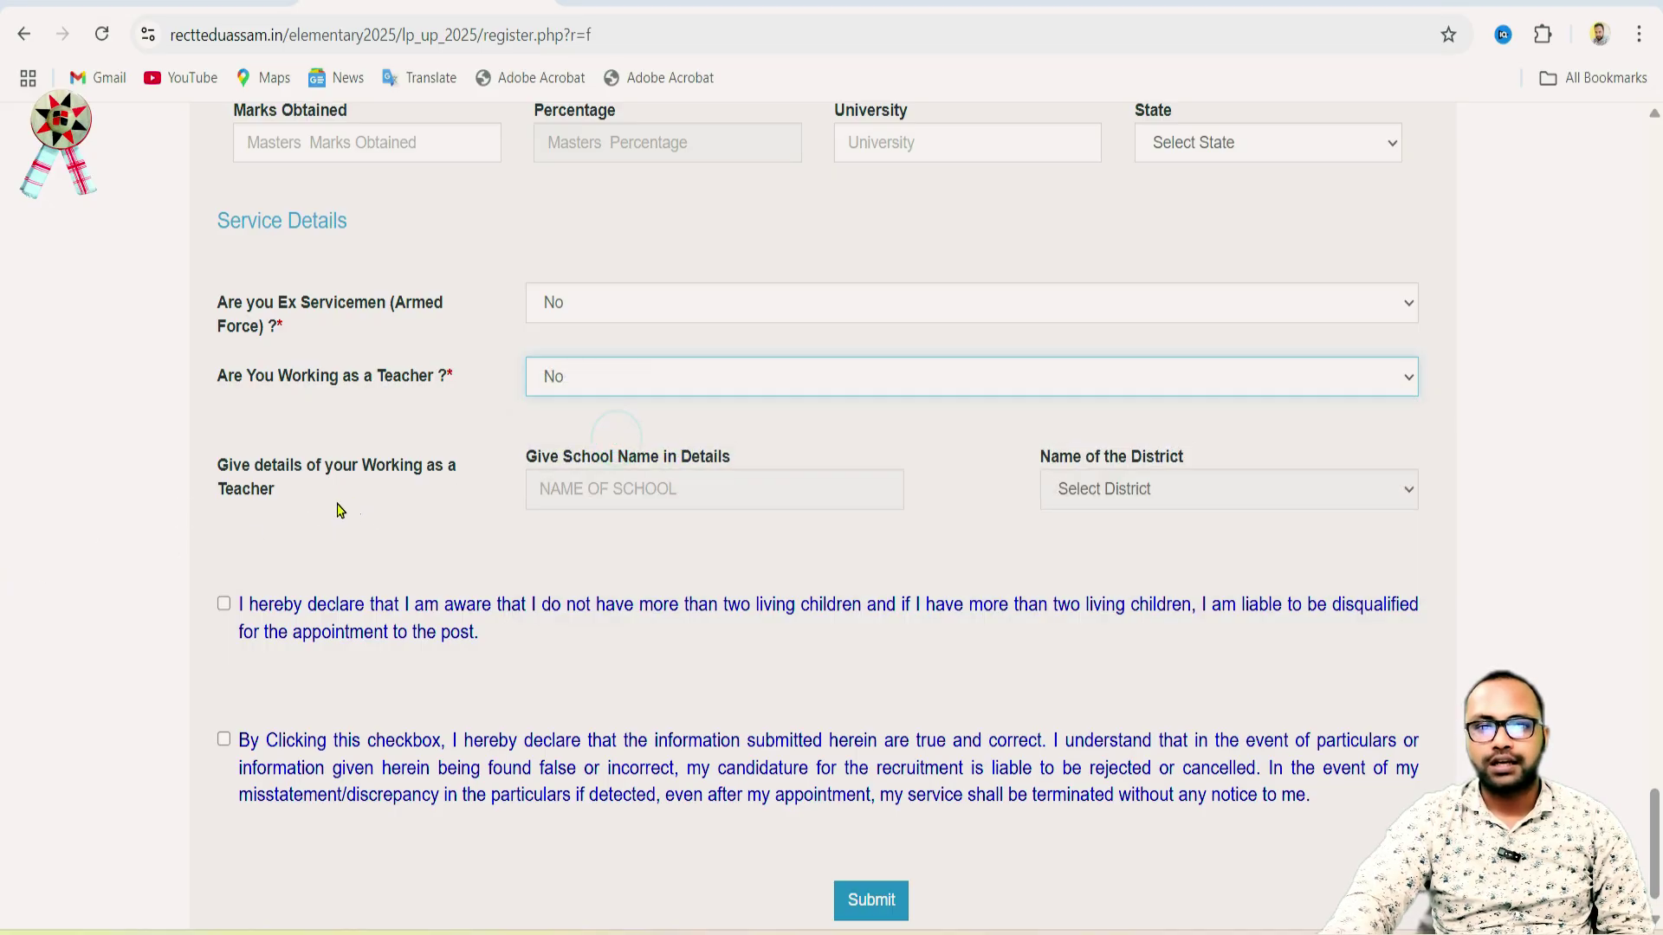
left_click(550, 379)
left_click(572, 497)
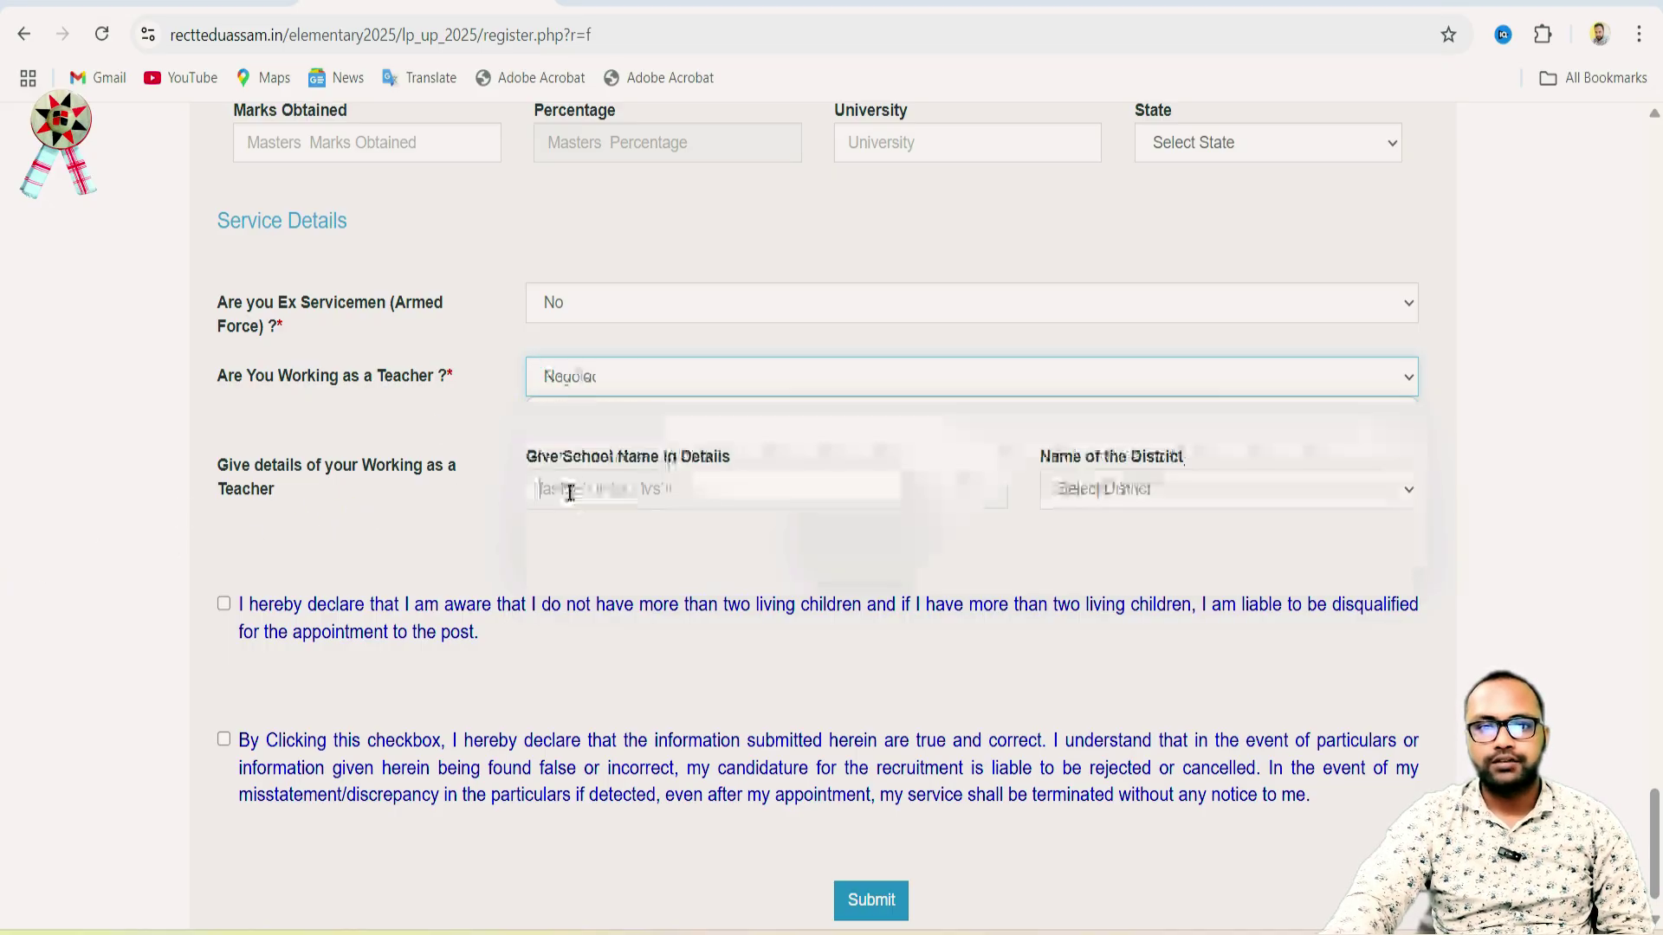
Check the school name field and the district options in the teacher working details
left_click(562, 493)
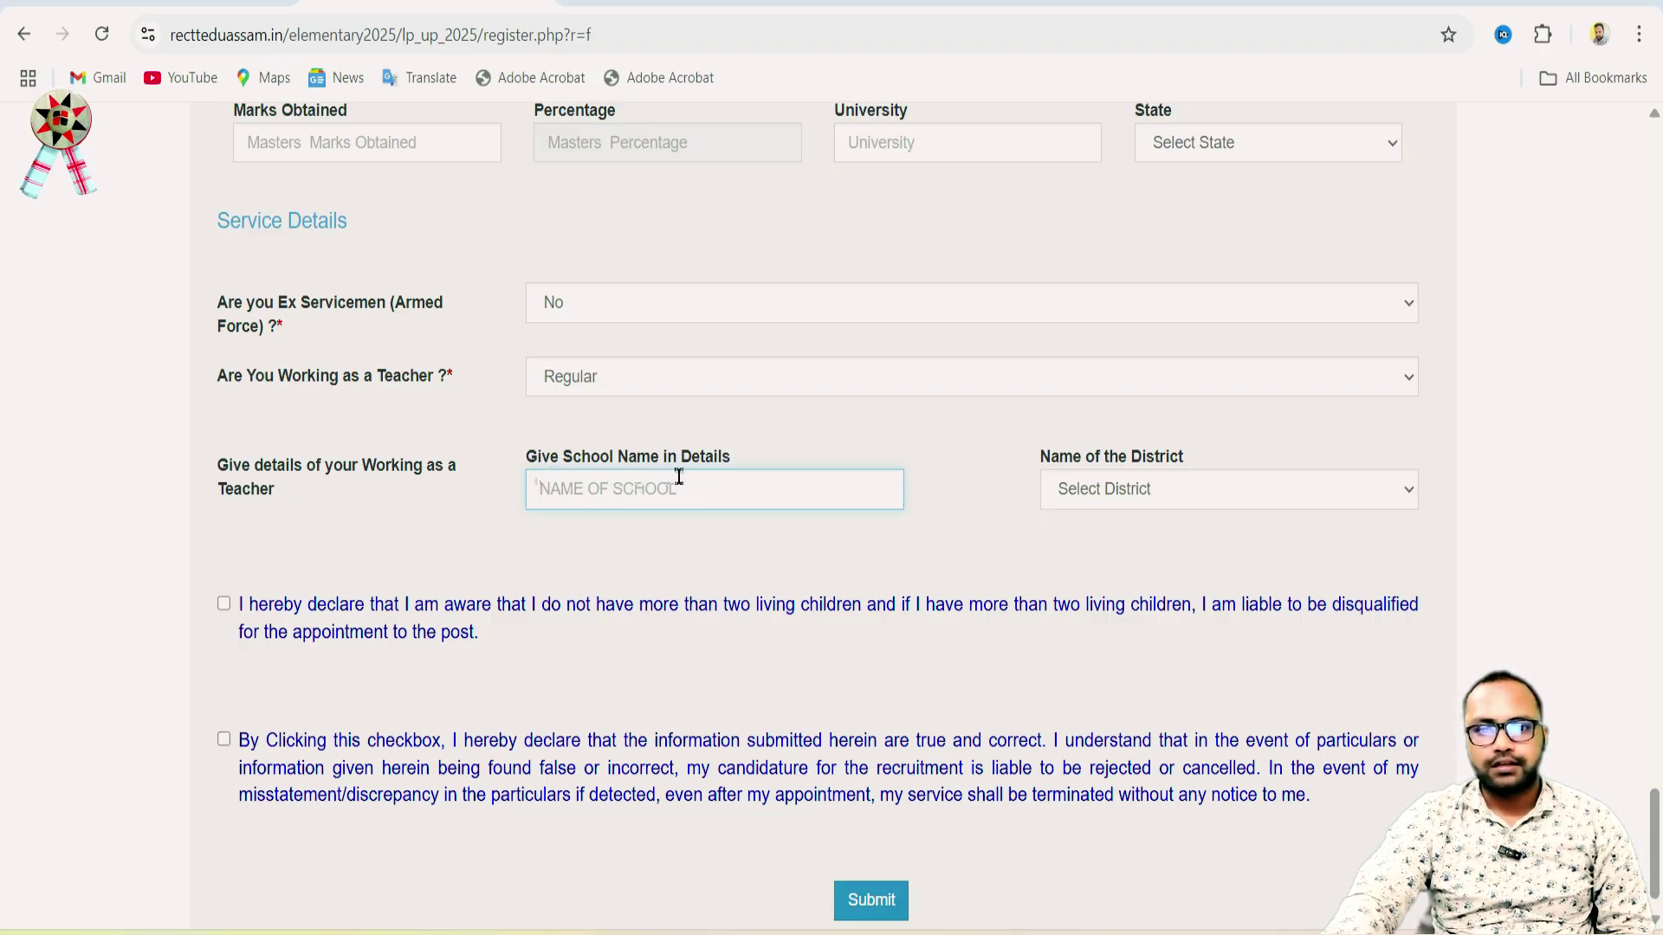
left_click(1106, 485)
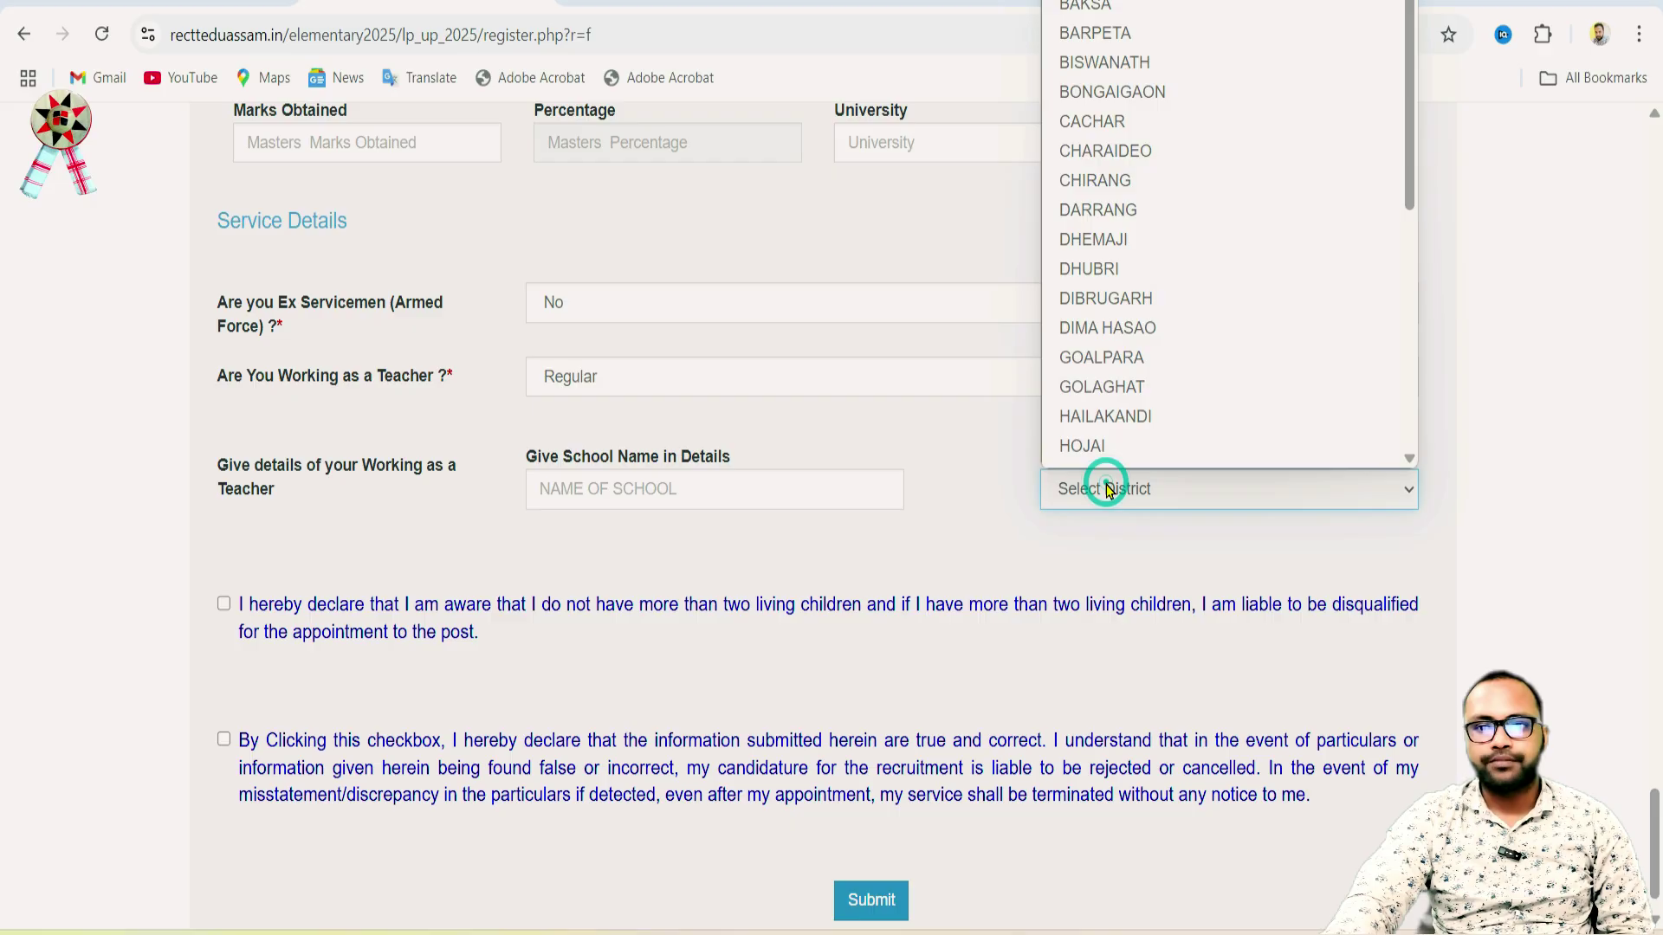
left_click(1106, 489)
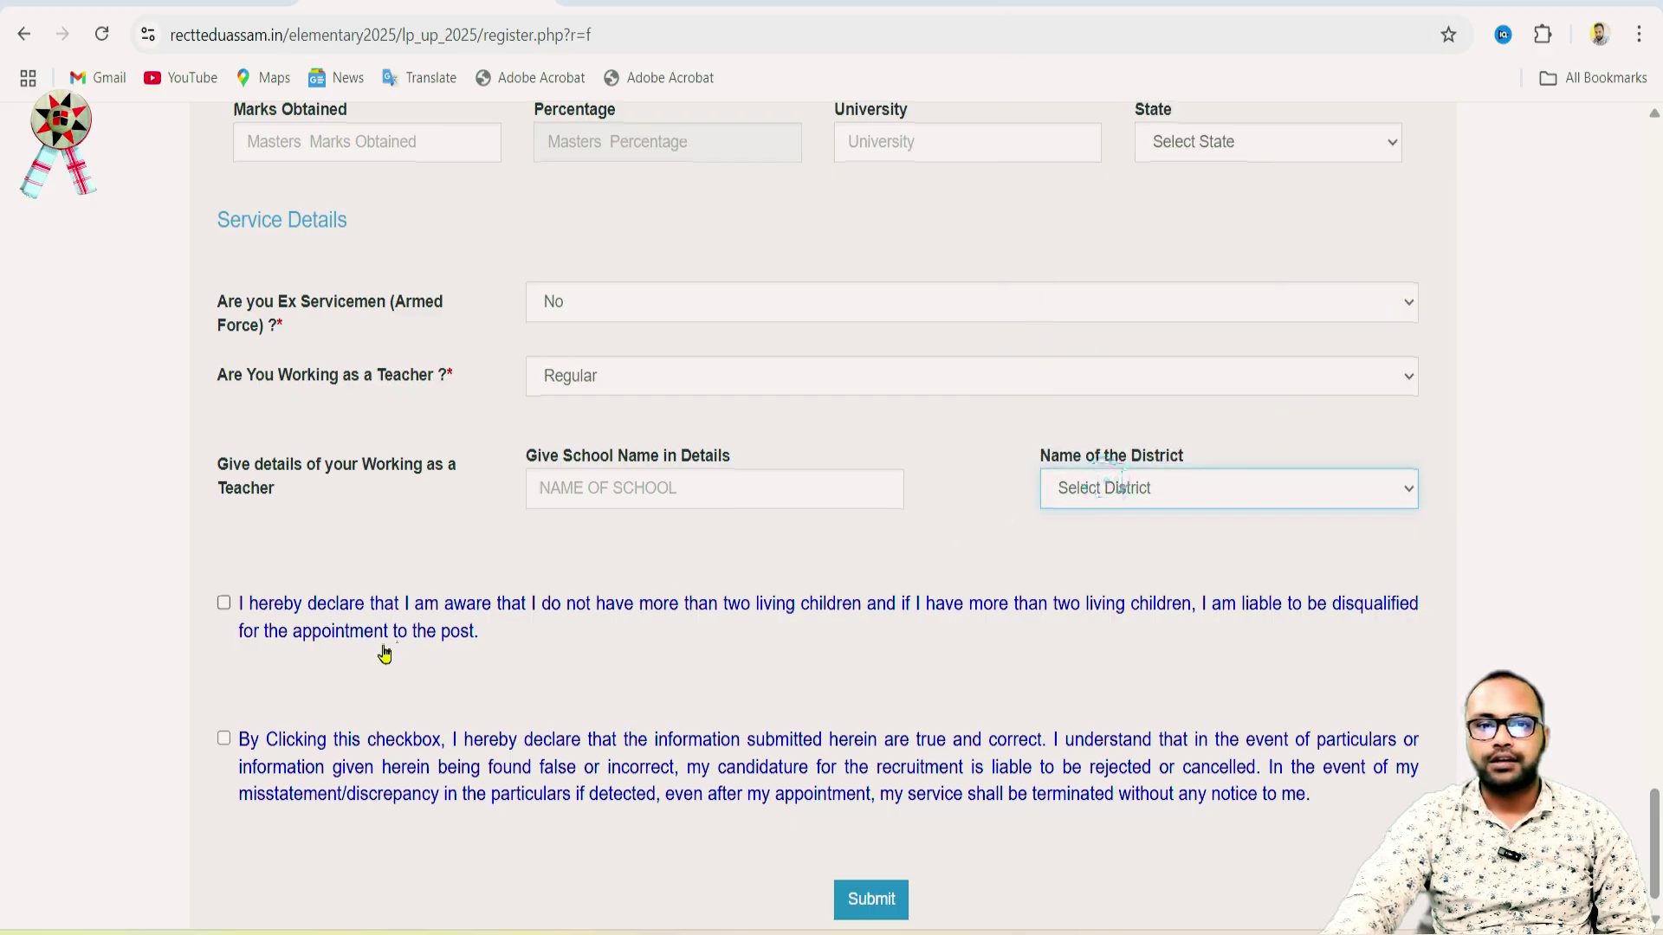
Accept the declarations on living children and on correctness of the information, and submit the application form
scroll(270, 571, "down", 1)
left_click(224, 546)
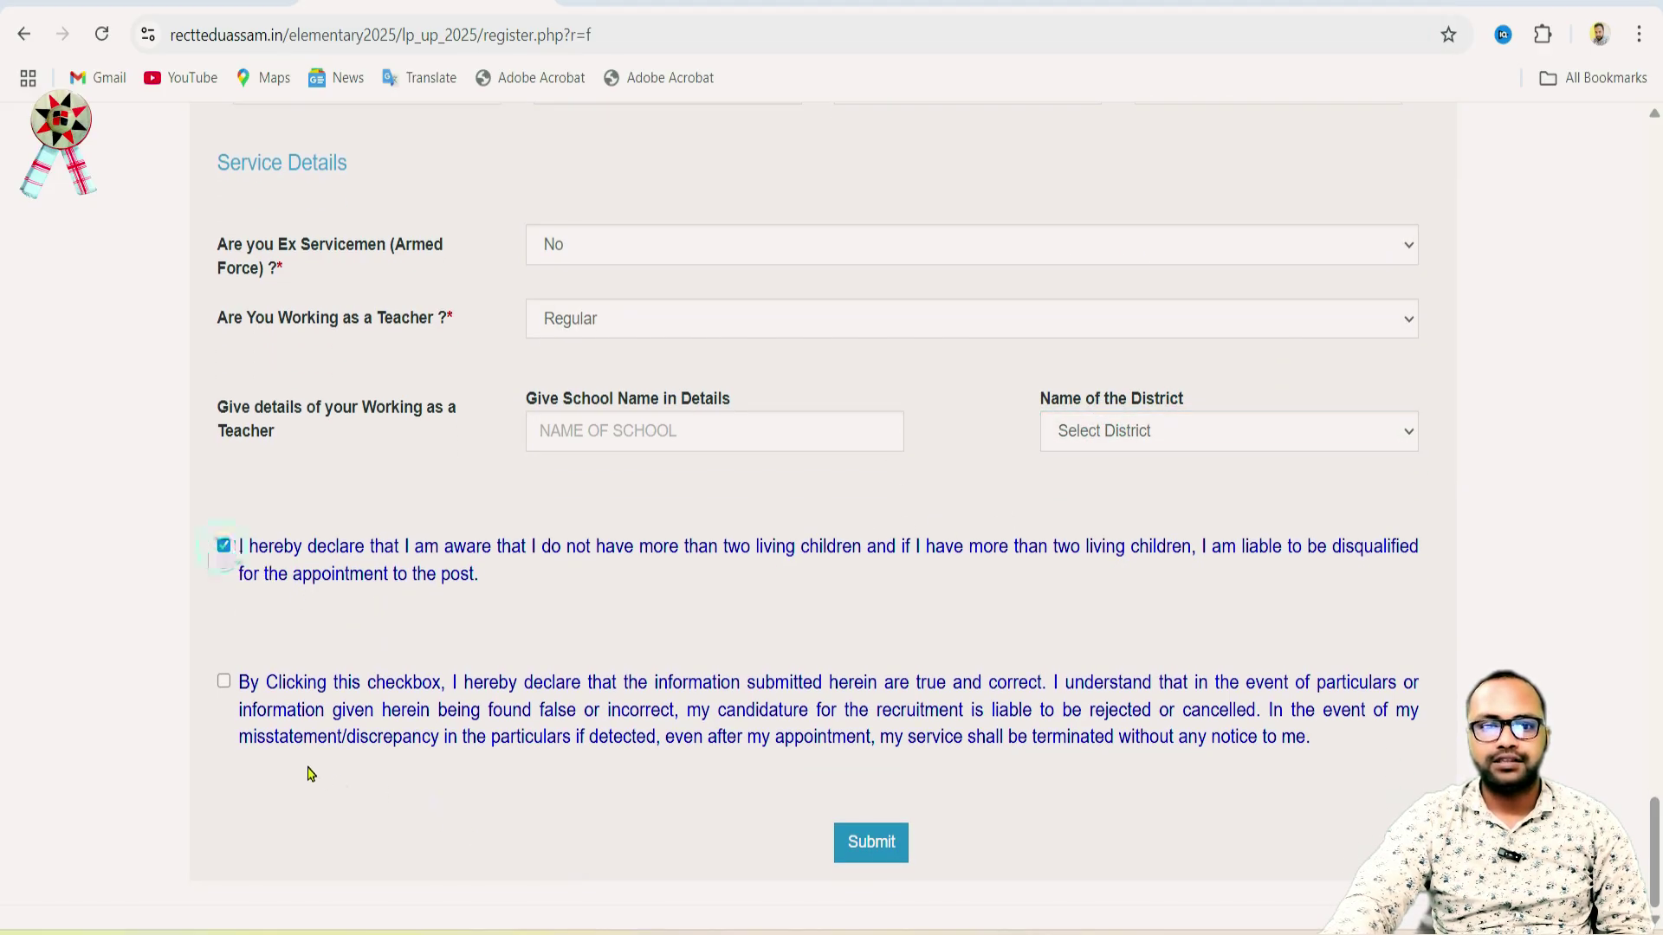
left_click(224, 683)
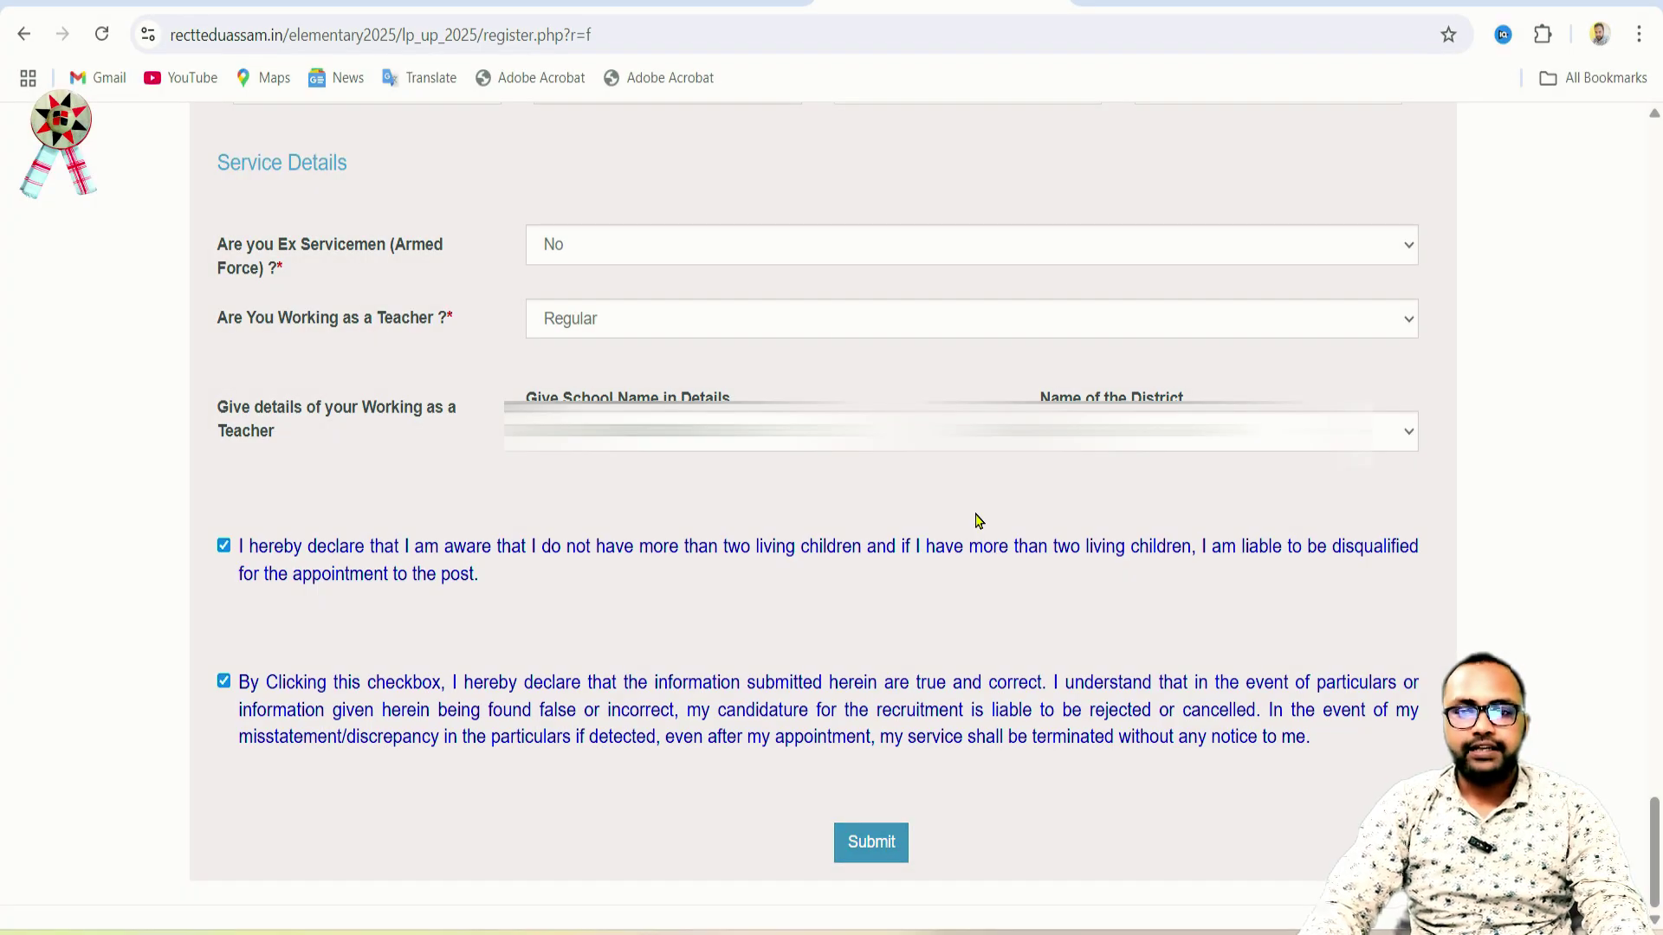
left_click(877, 845)
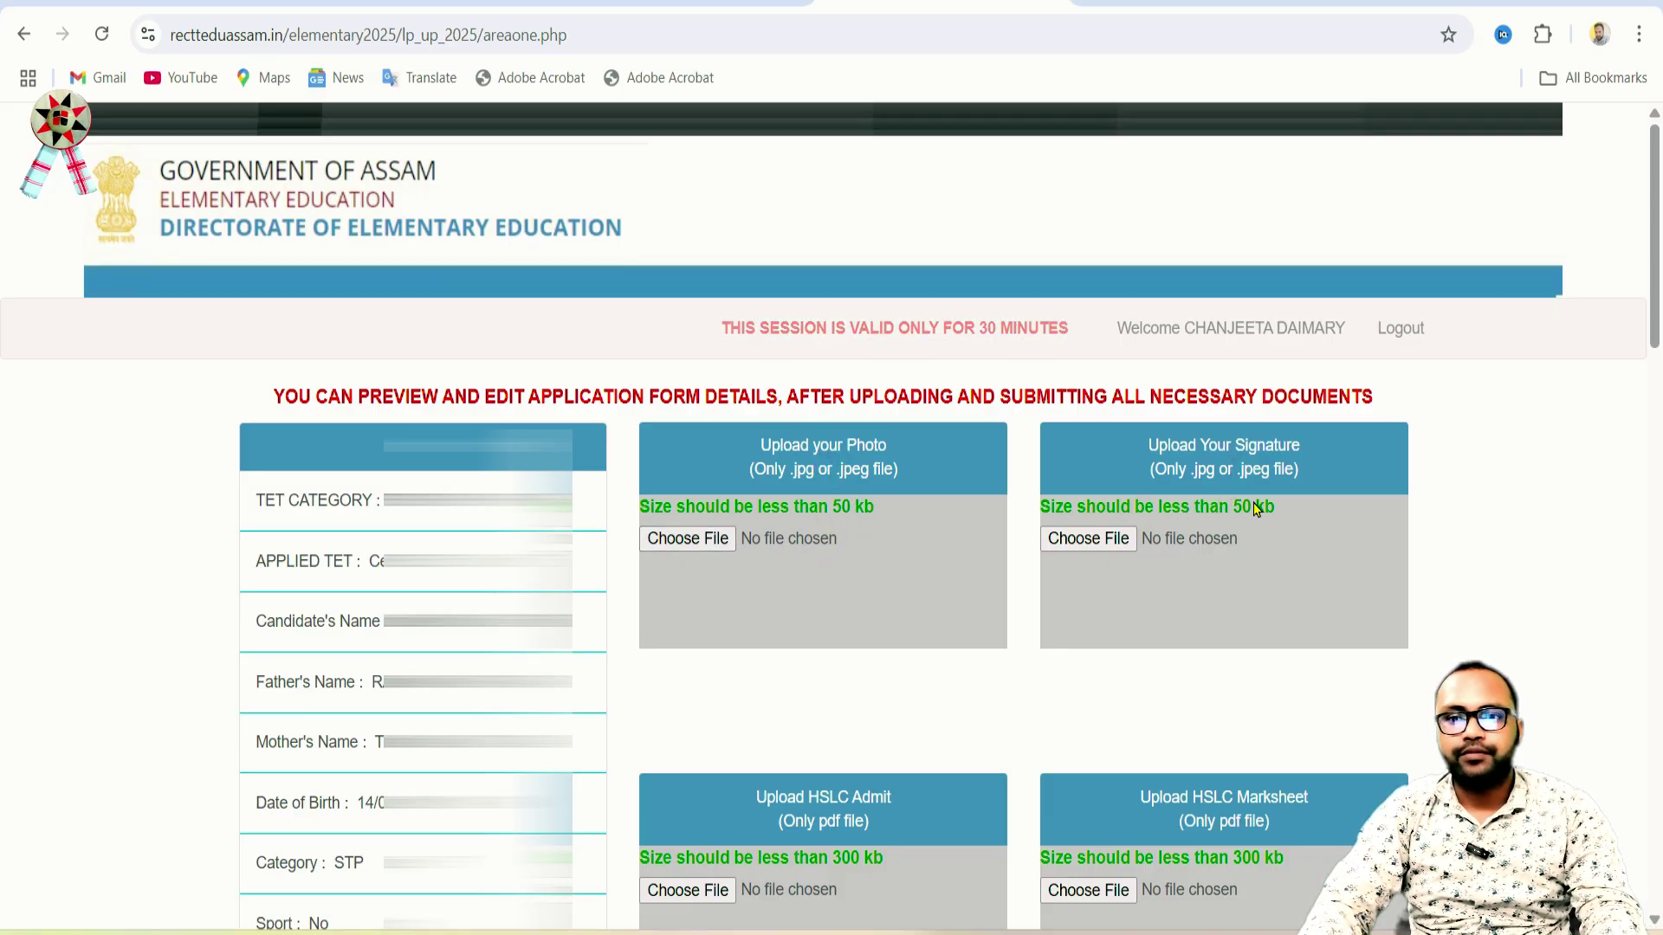
Examine the required documents, file types and size limits on the upload page, from HSLC Admit to Aadhar Card
scroll(902, 517, "down", 4)
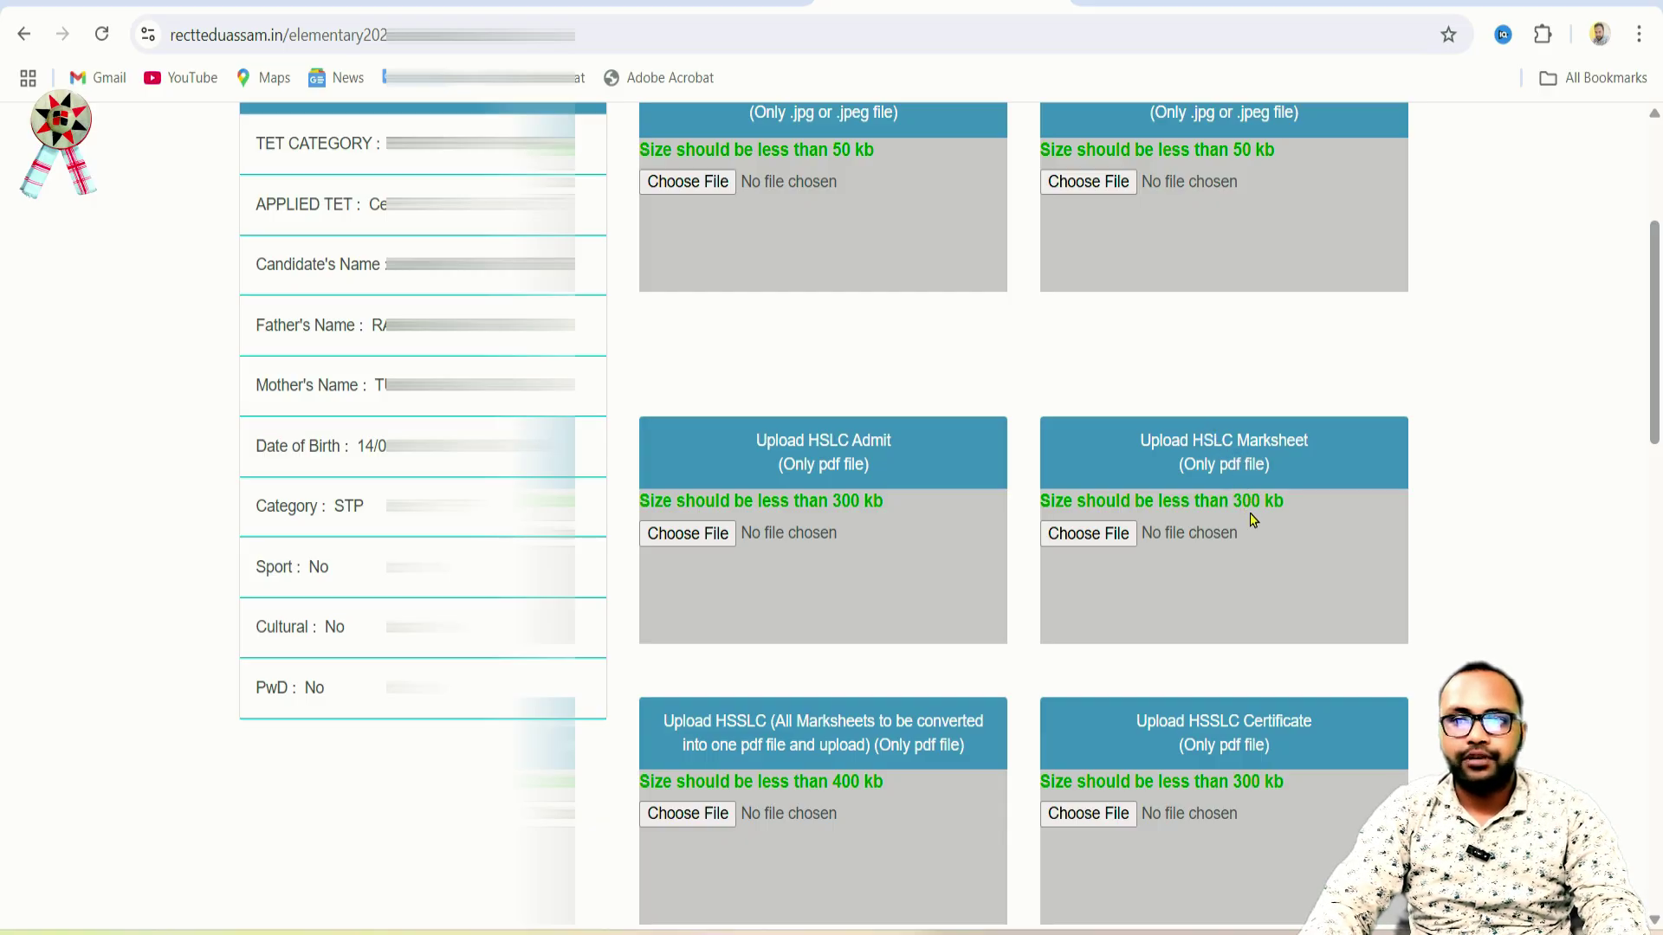
scroll(1251, 519, "down", 2)
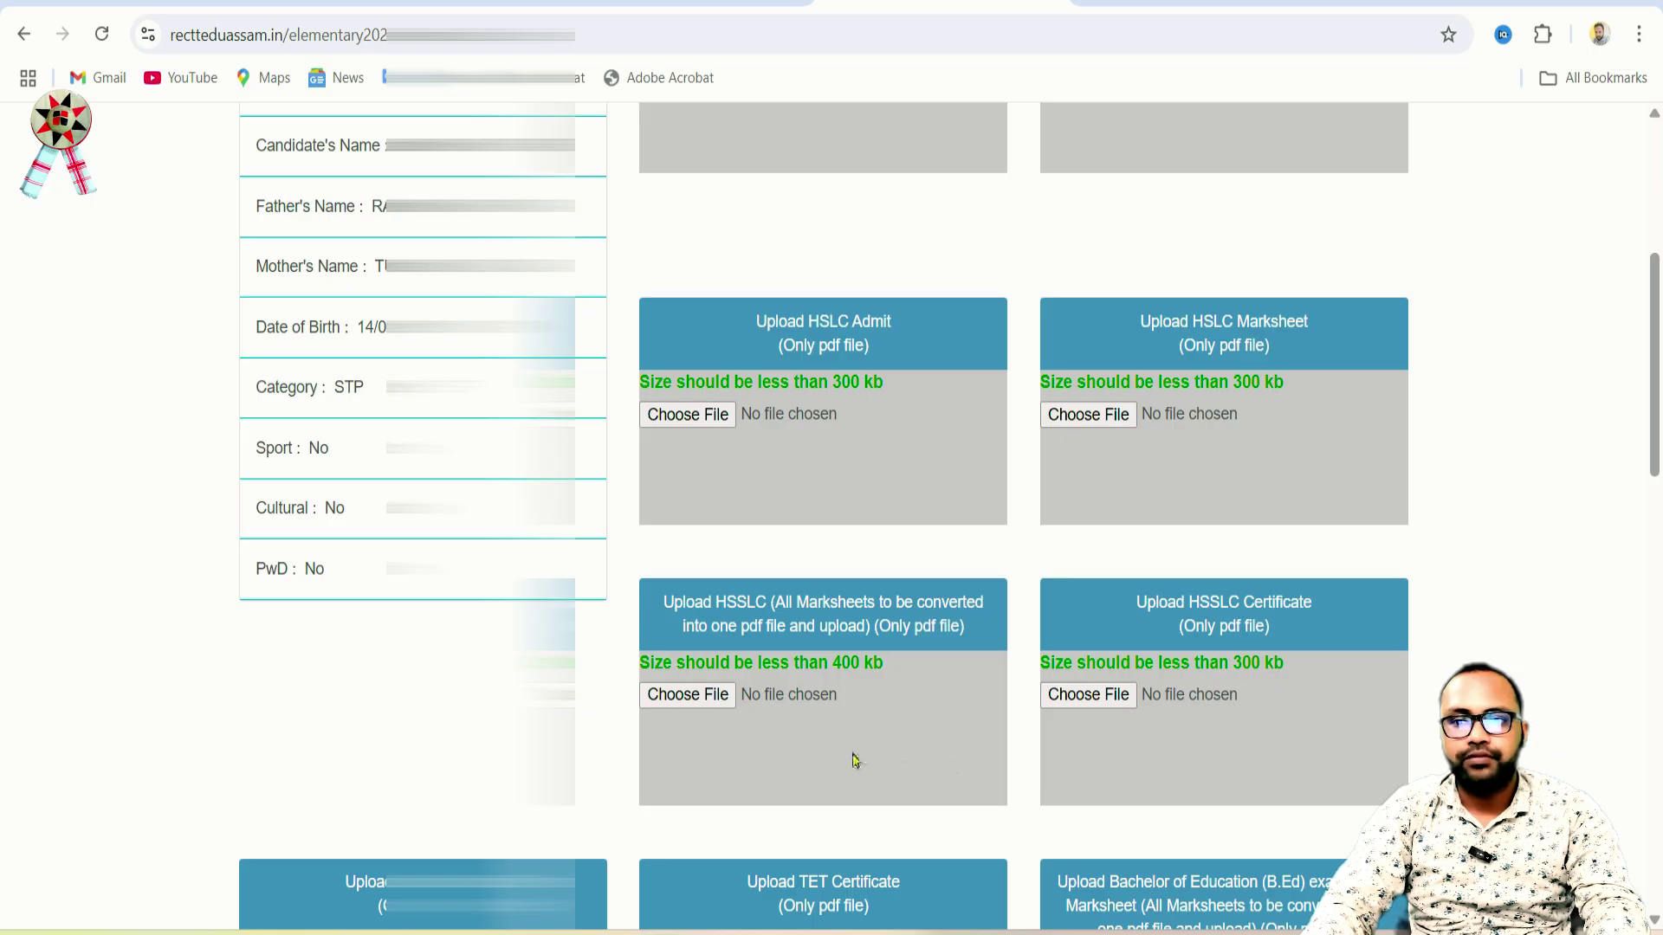
scroll(854, 760, "down", 4)
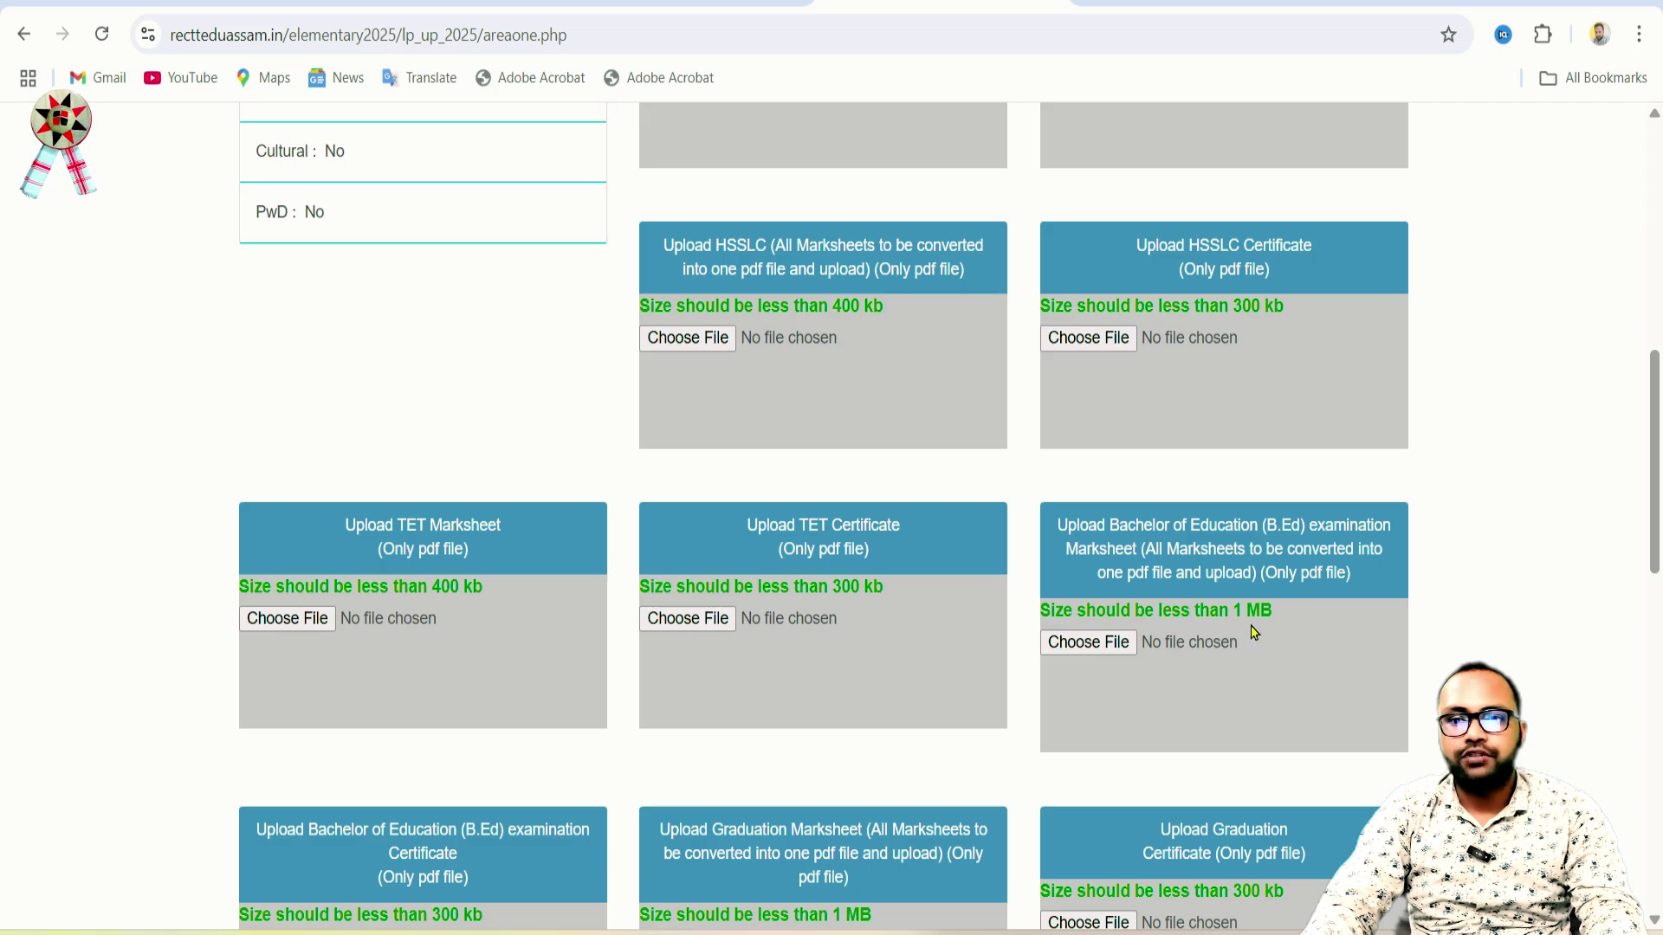
scroll(799, 685, "down", 3)
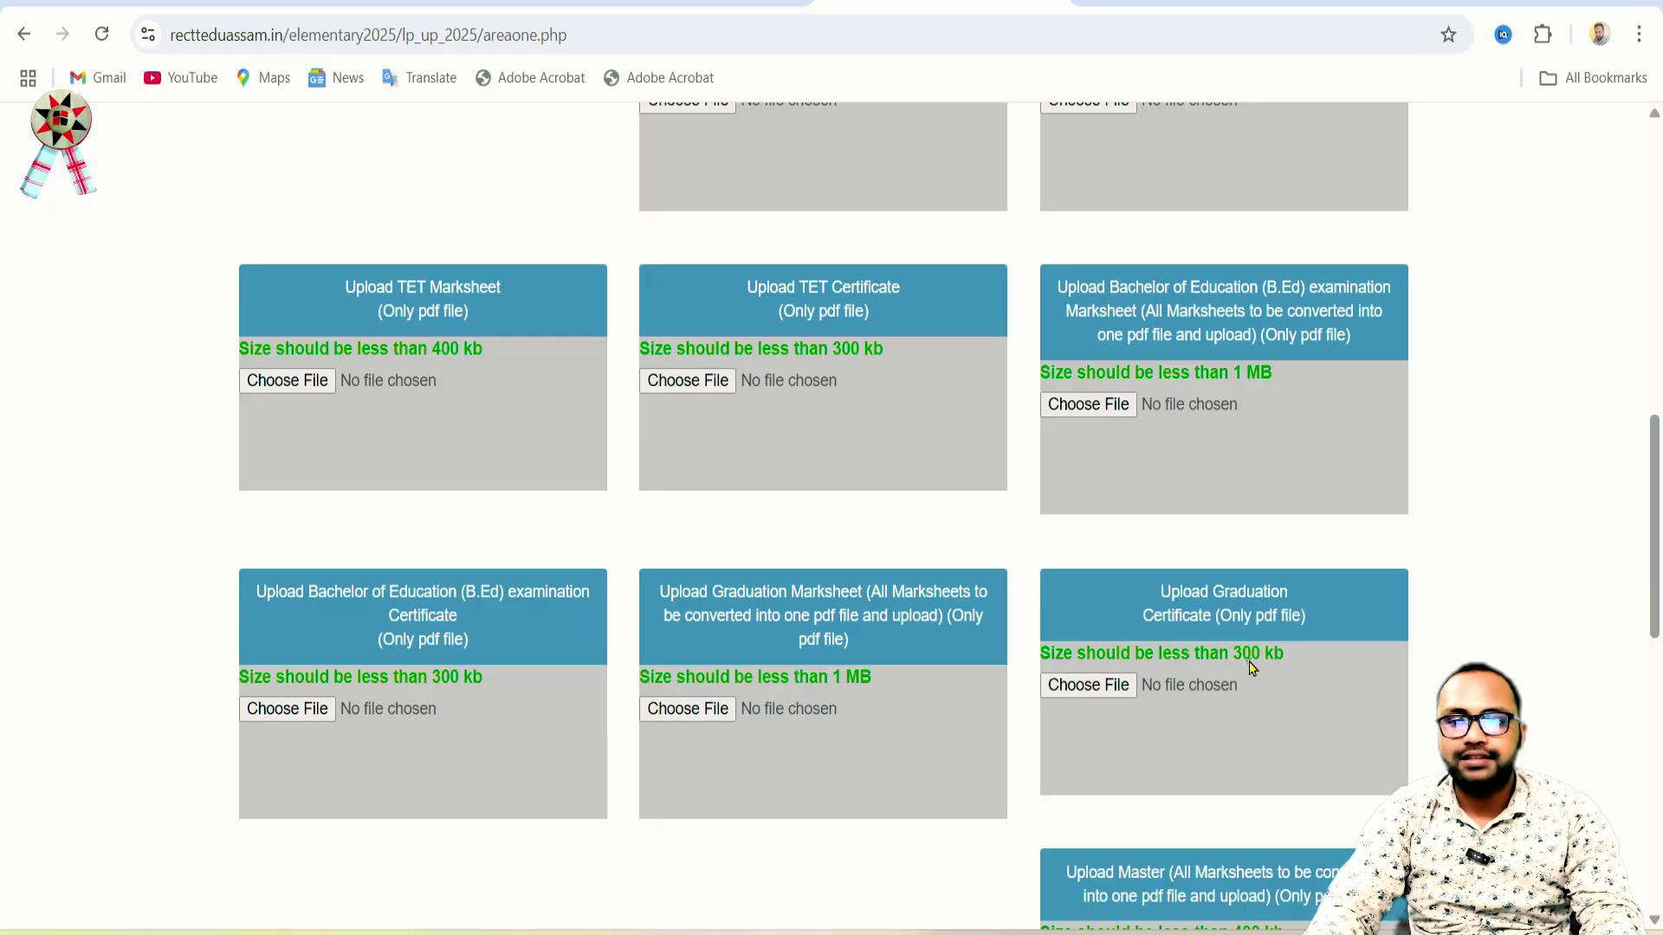
scroll(1290, 639, "down", 1)
scroll(1291, 639, "down", 3)
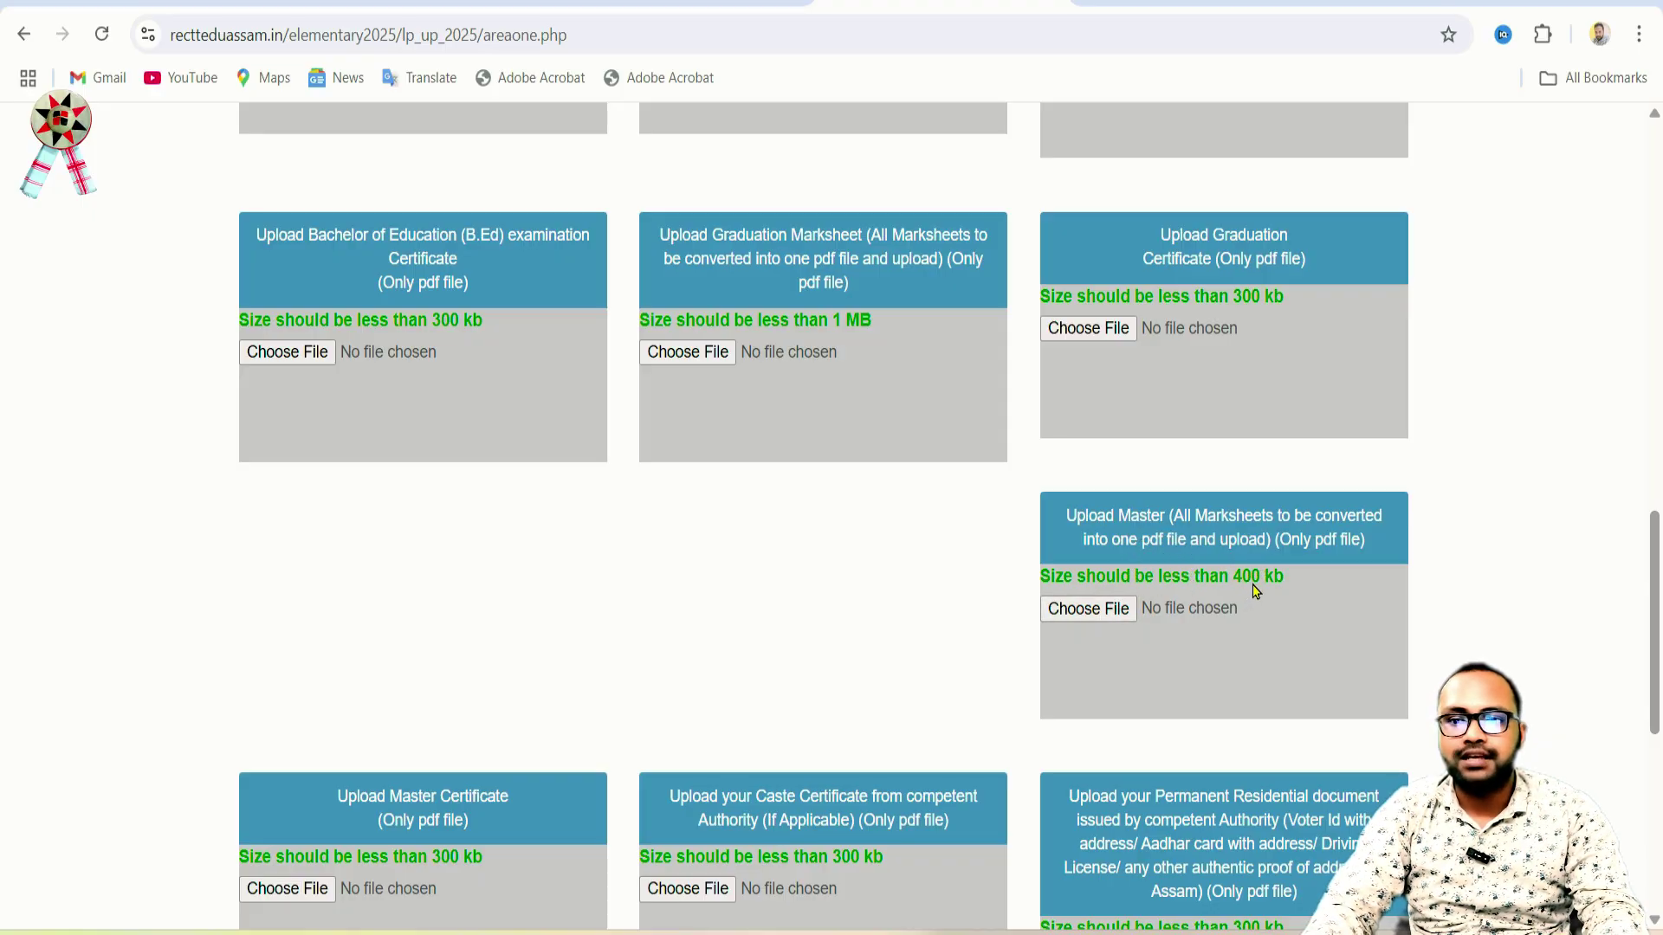
scroll(847, 668, "down", 2)
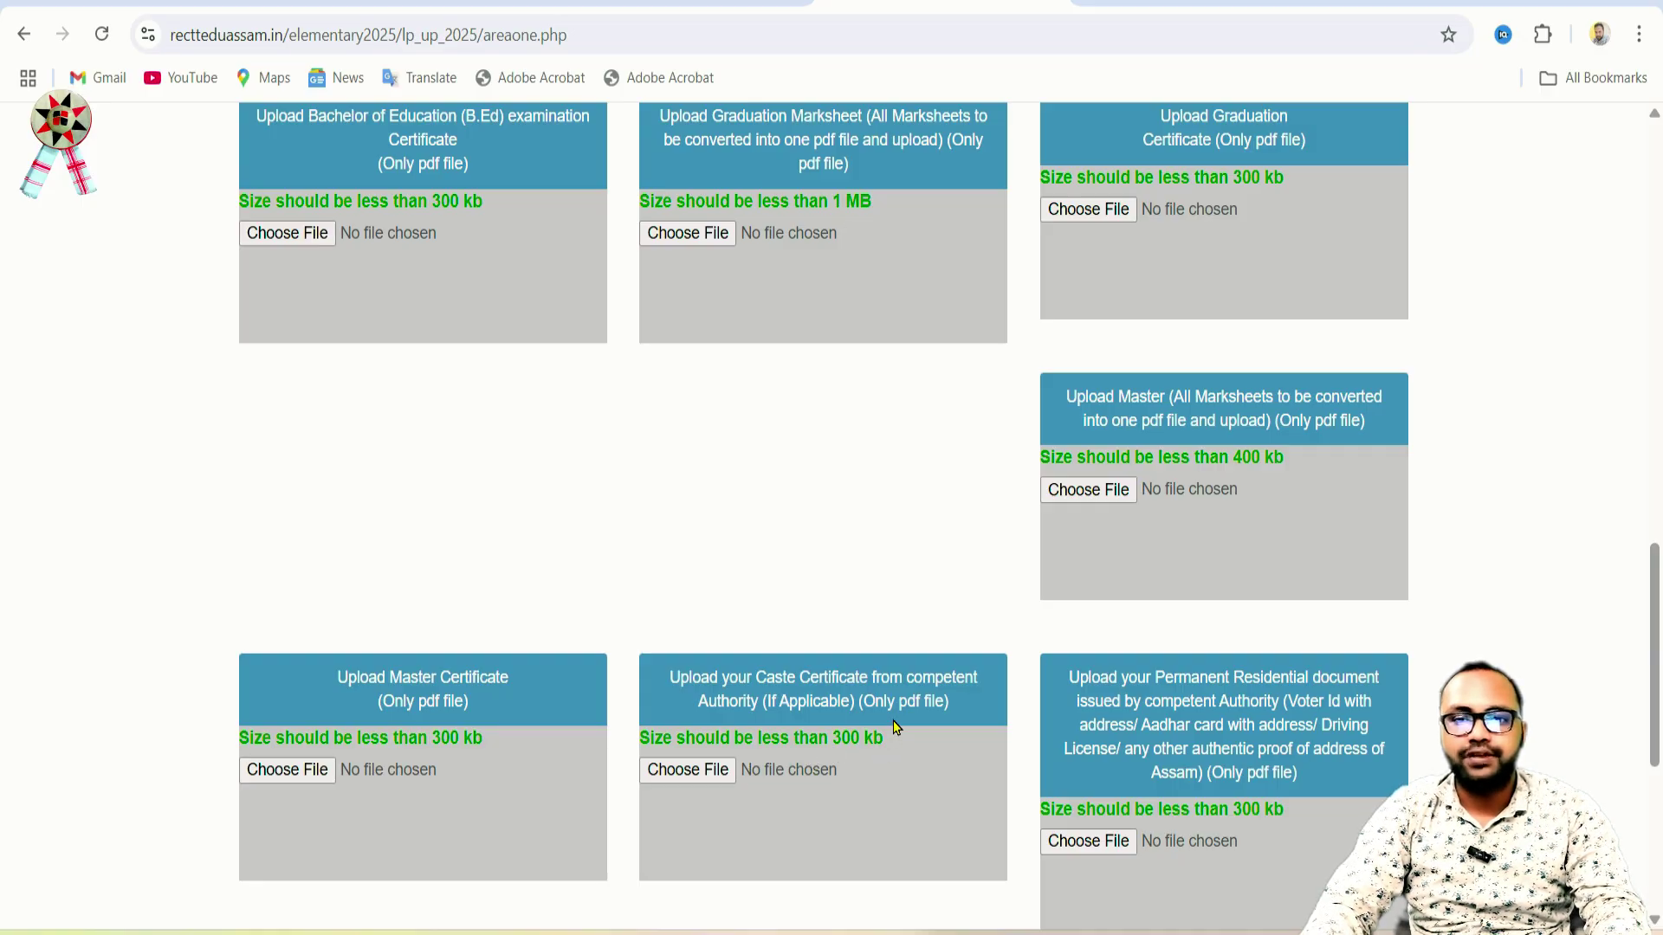
scroll(1244, 728, "down", 3)
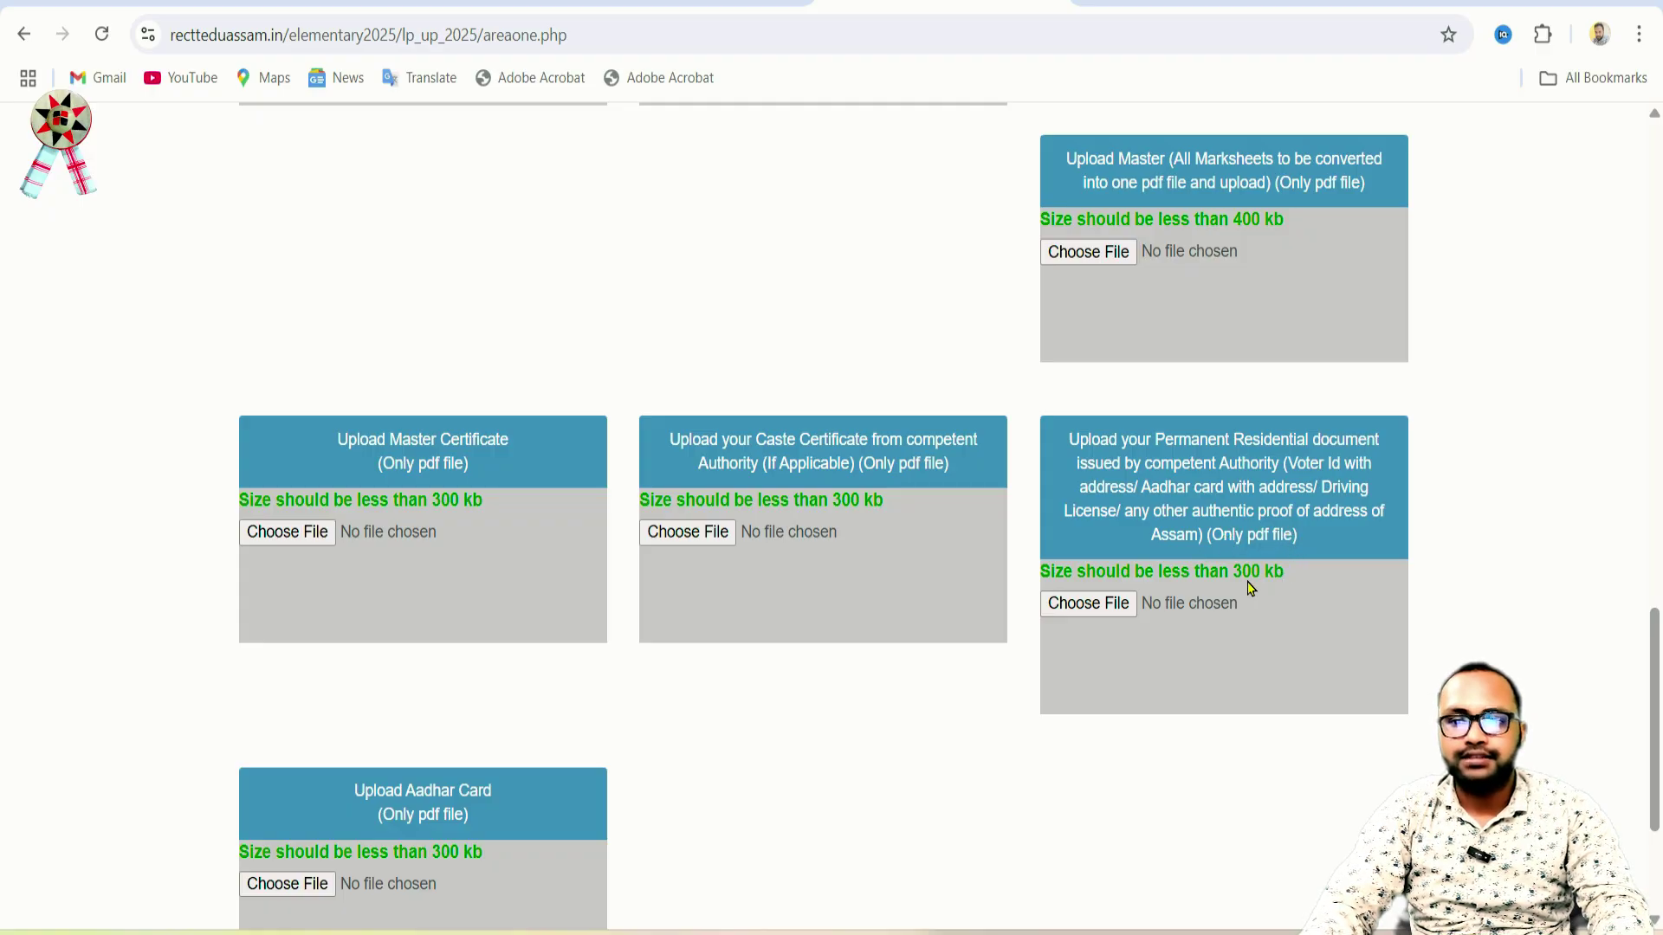
scroll(1248, 589, "down", 3)
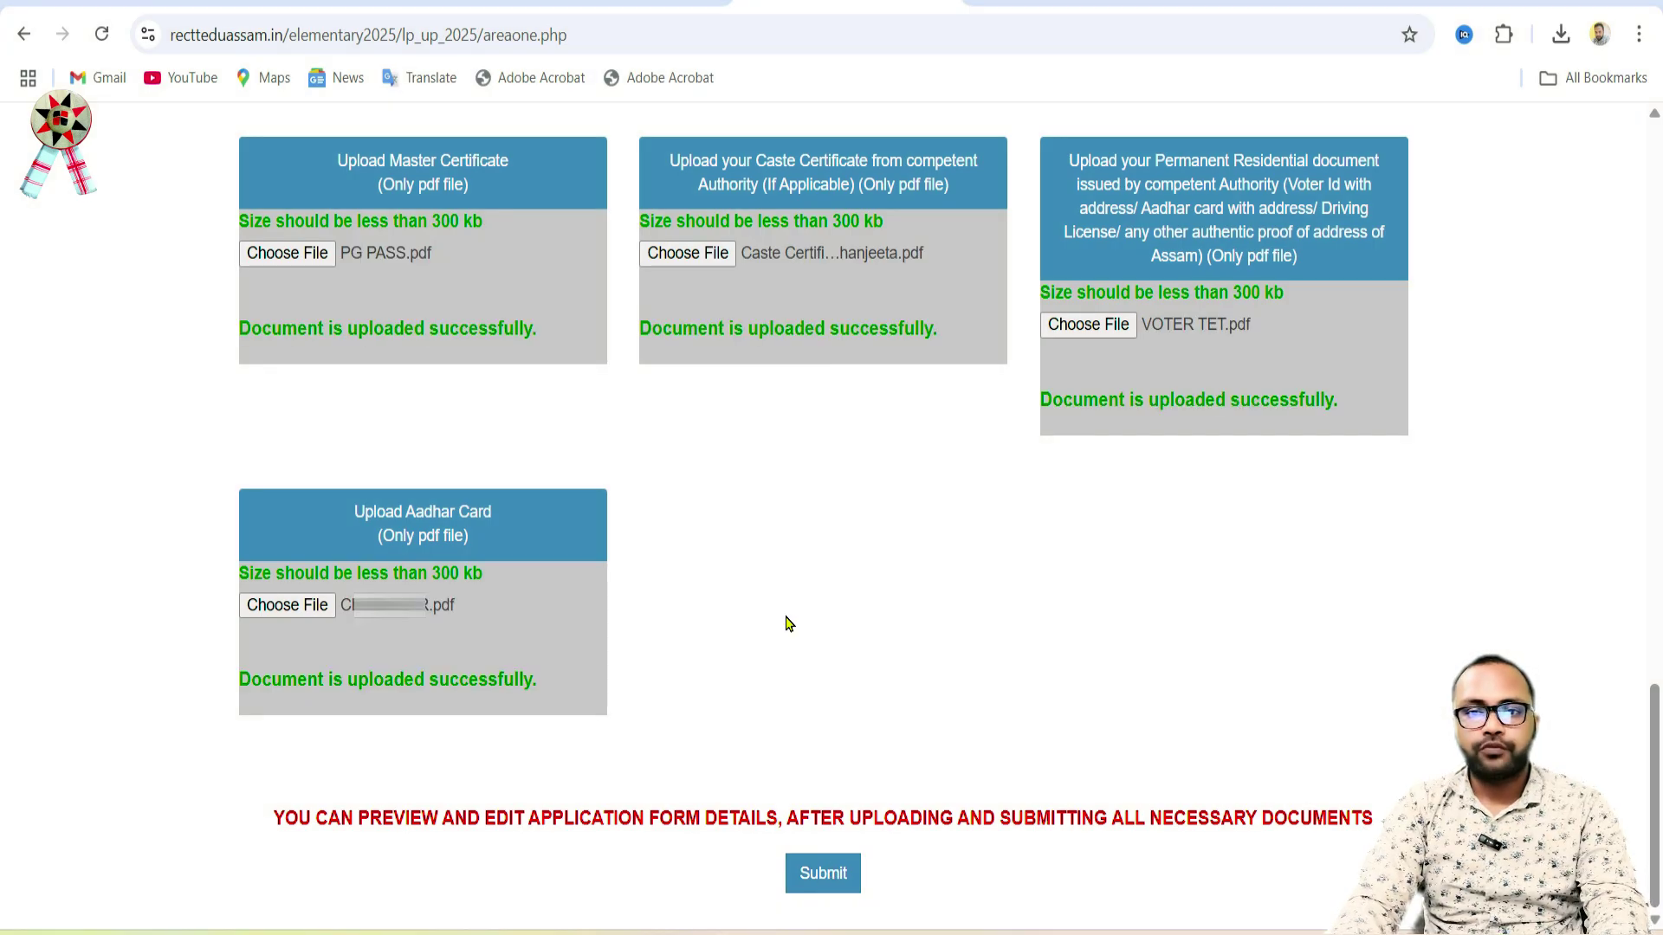
Submit the uploaded documents, and make the final submission of the application with its declaration accepted
left_click(825, 875)
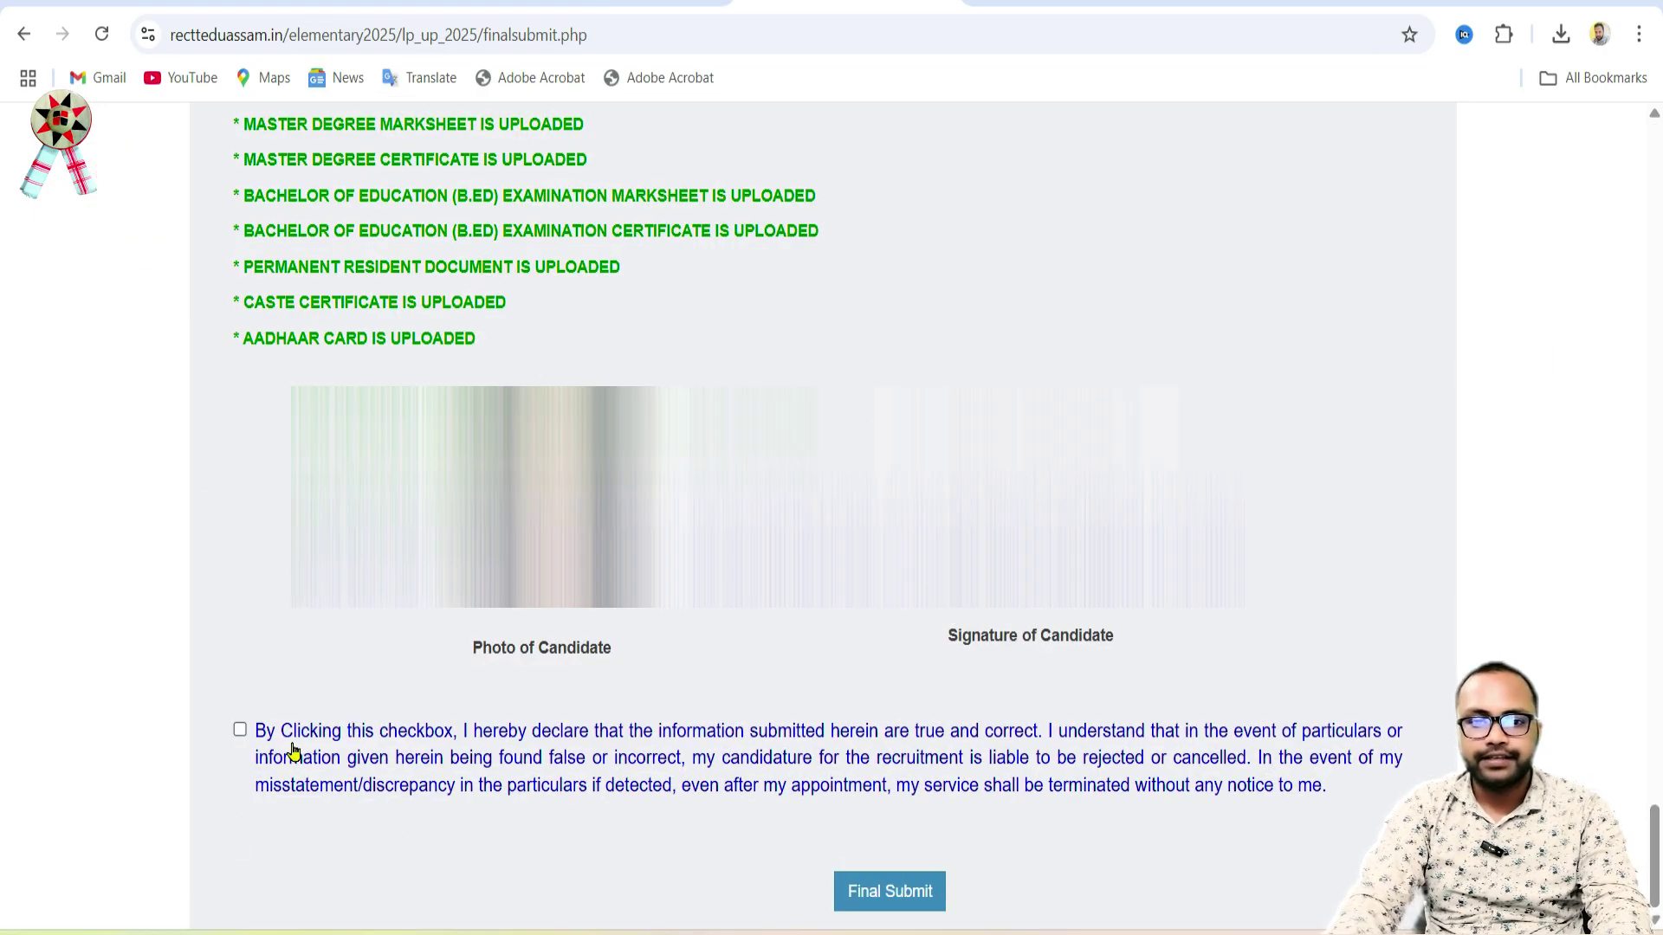
left_click(240, 730)
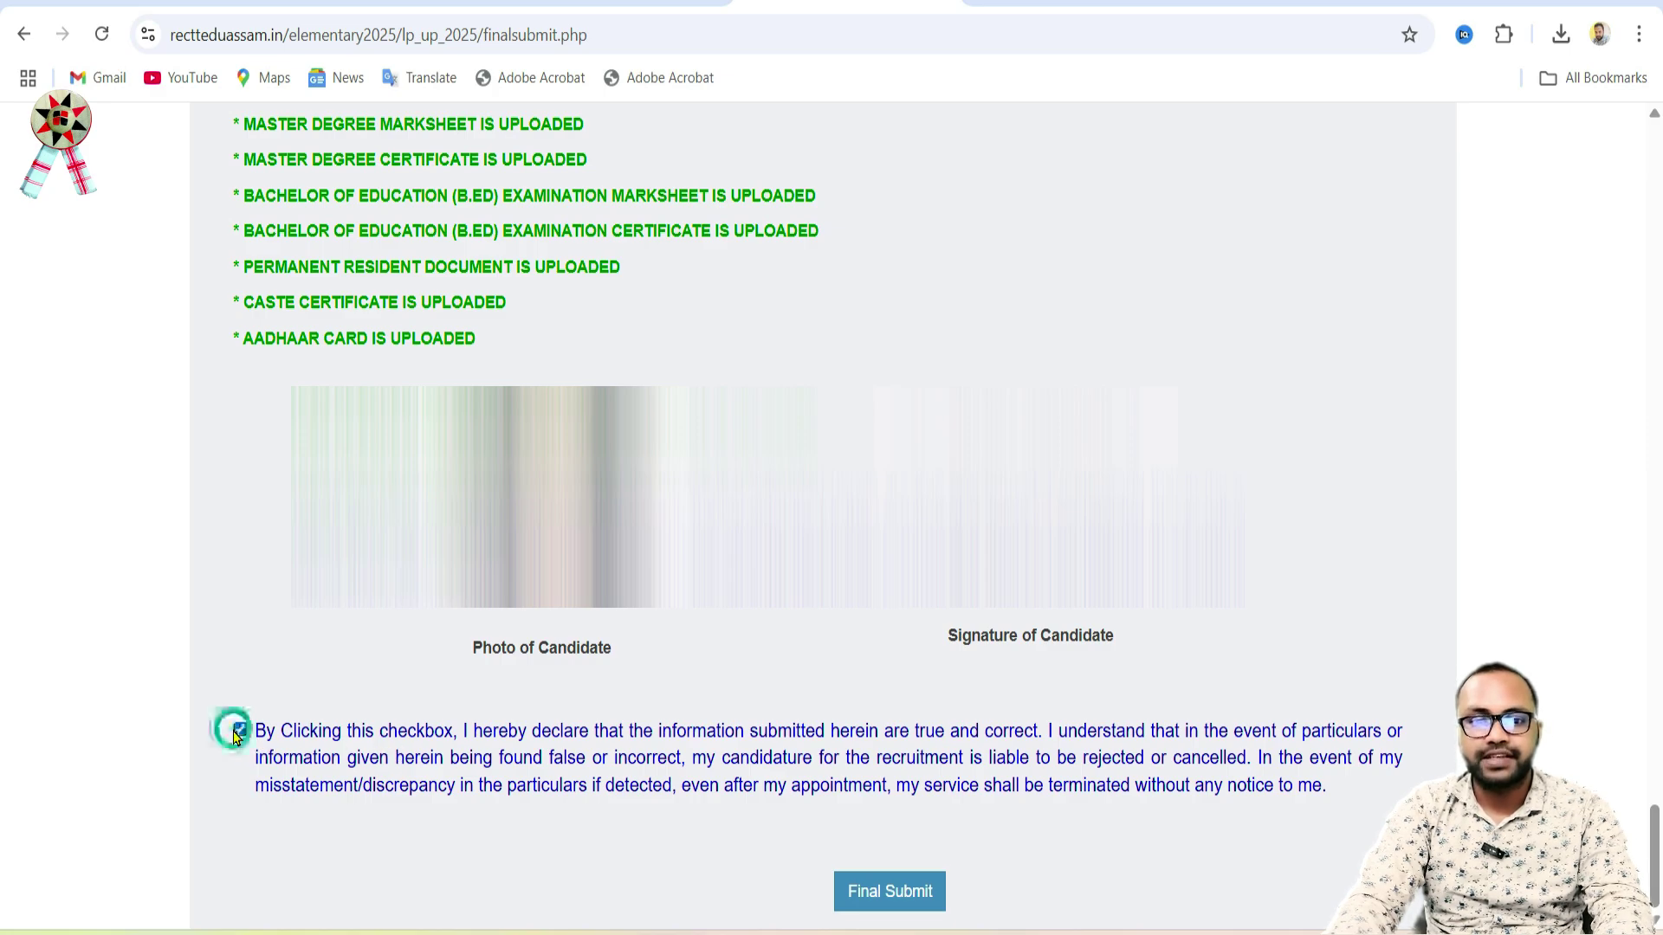
left_click(916, 901)
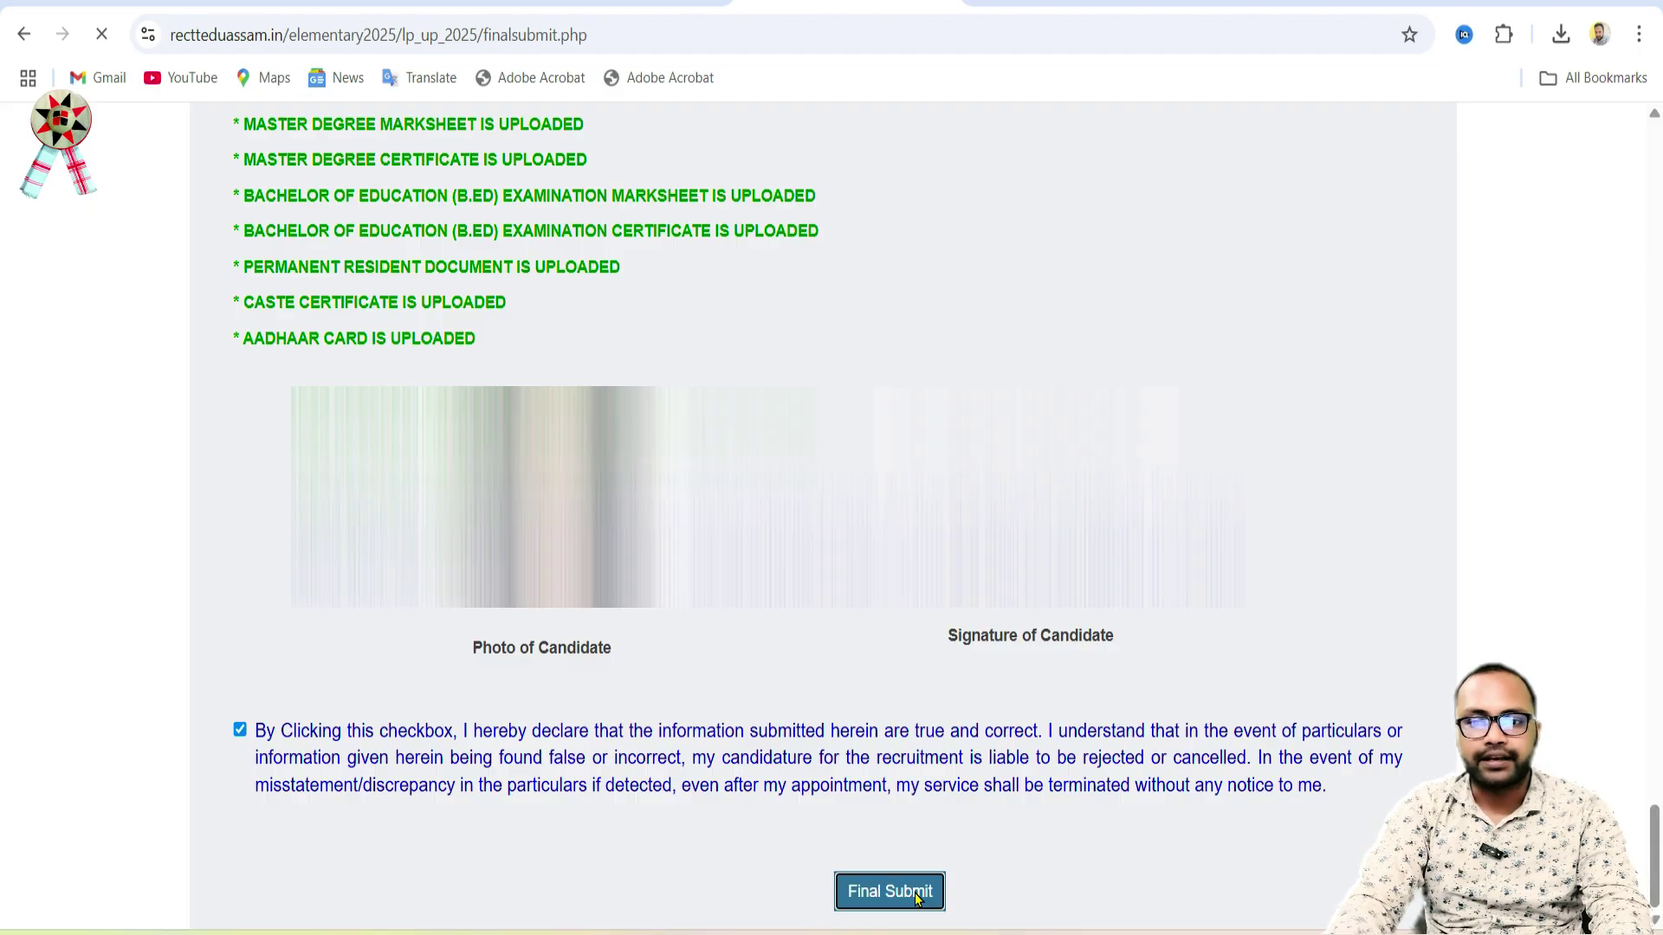